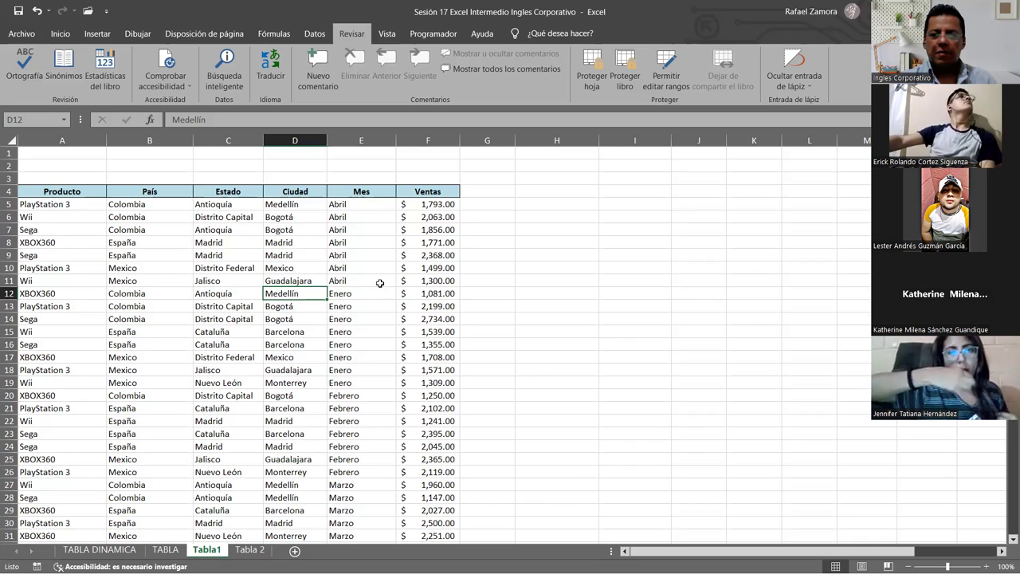
pyautogui.click(300, 395)
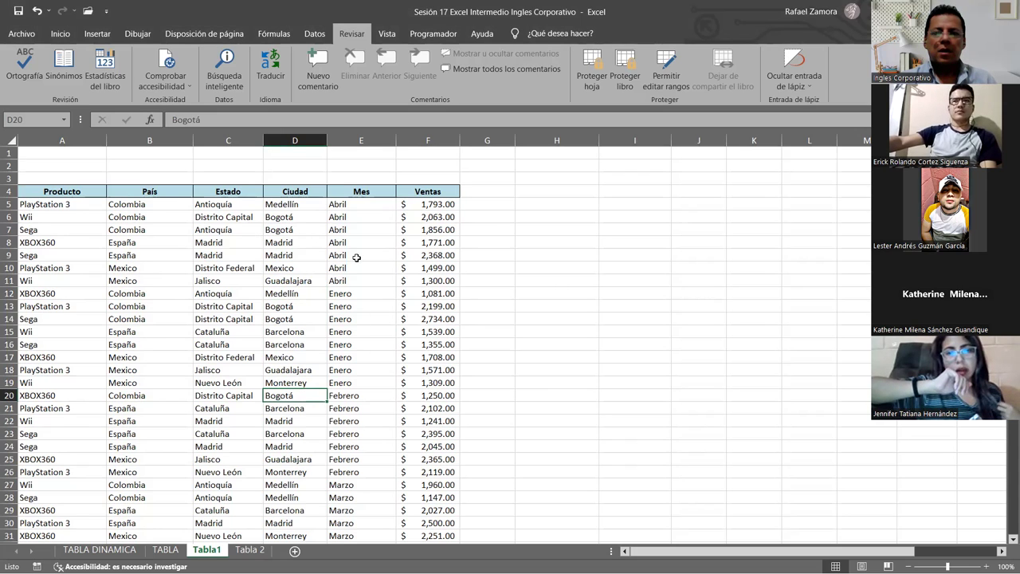
pyautogui.click(259, 284)
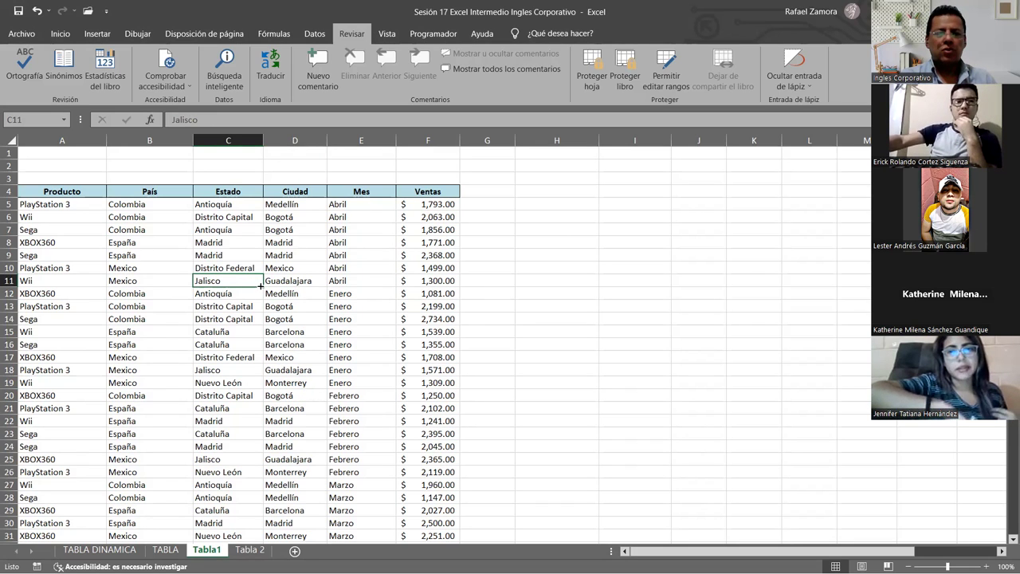
pyautogui.click(139, 232)
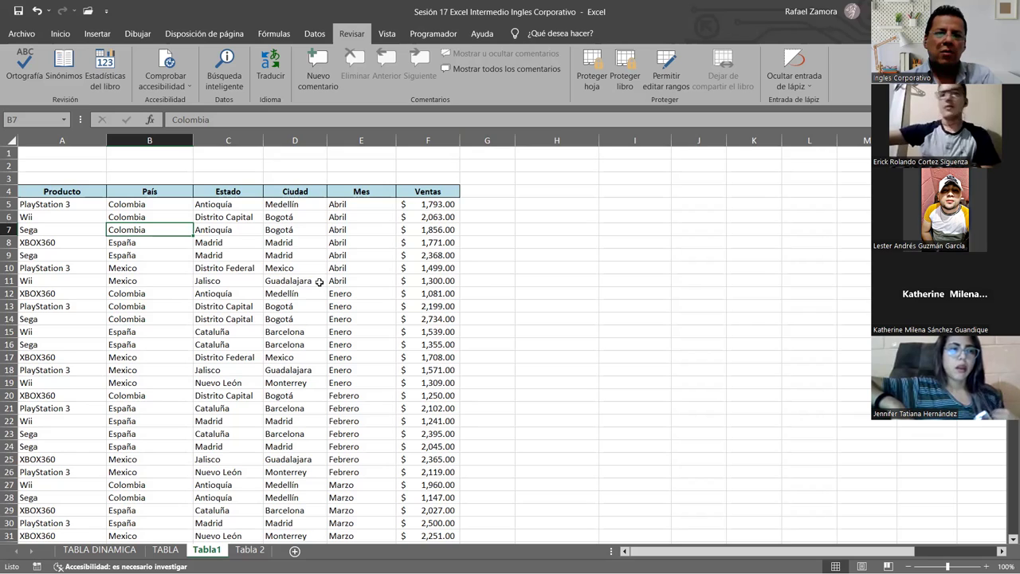
pyautogui.click(484, 141)
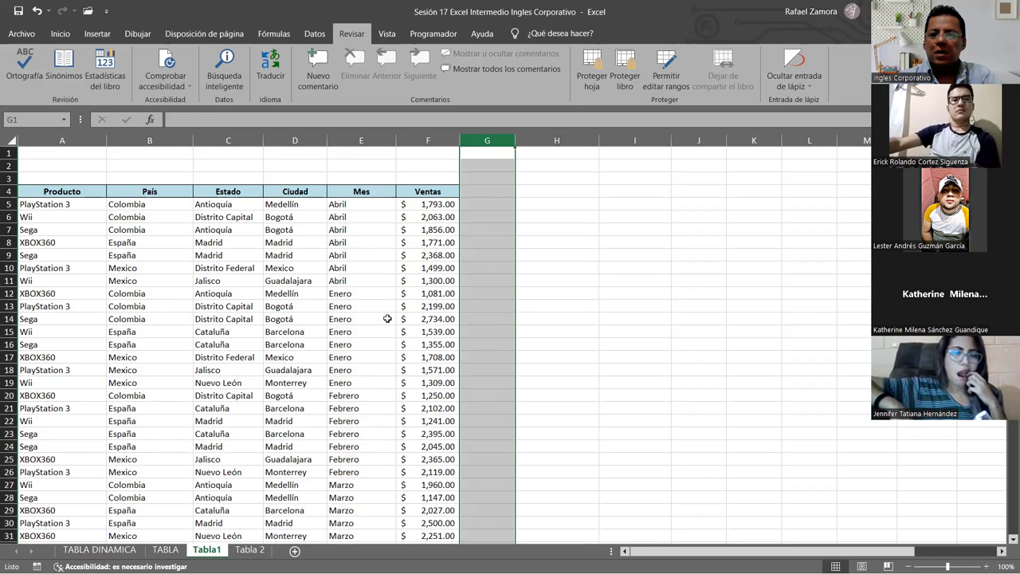
pyautogui.click(332, 316)
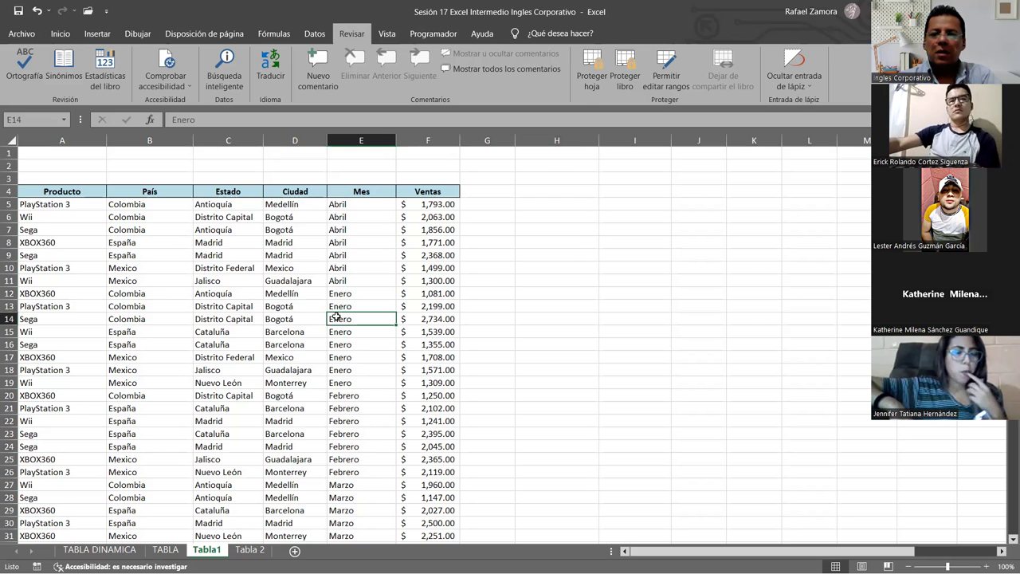
pyautogui.click(241, 266)
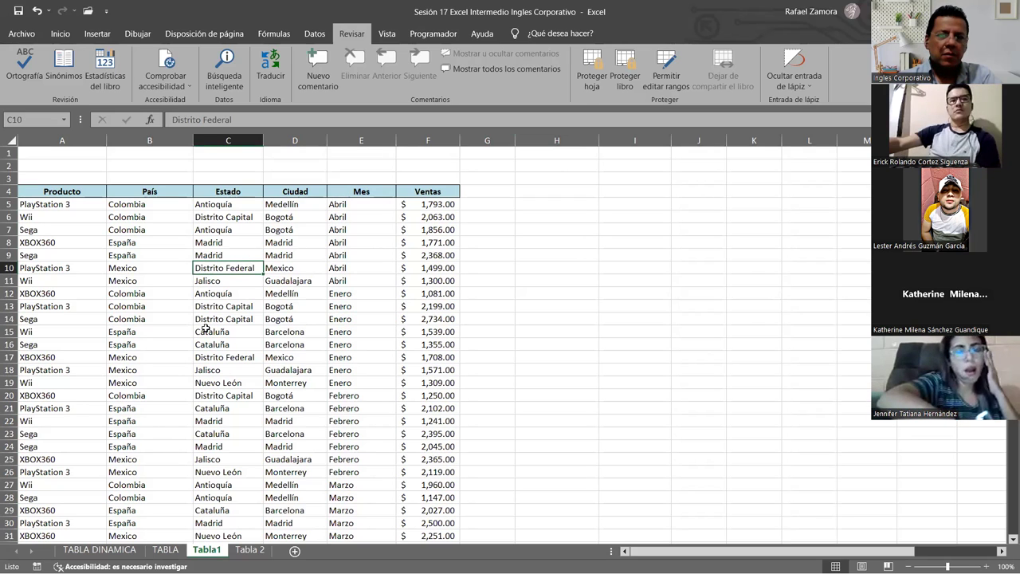
pyautogui.click(239, 337)
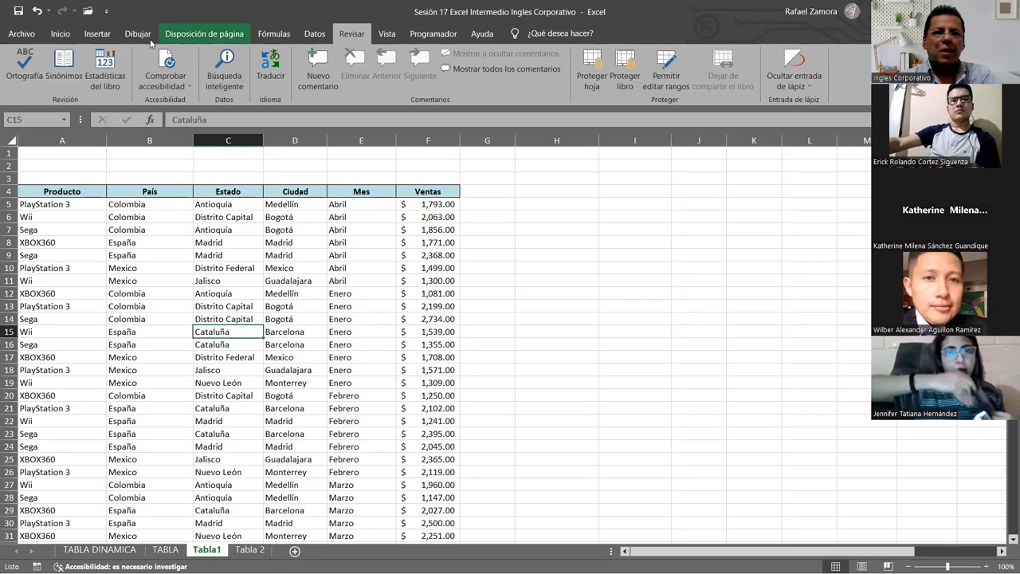
# Review the recommended PivotTable layouts for the sales data, from the country counts down to sales by state, without inserting one
pyautogui.click(102, 35)
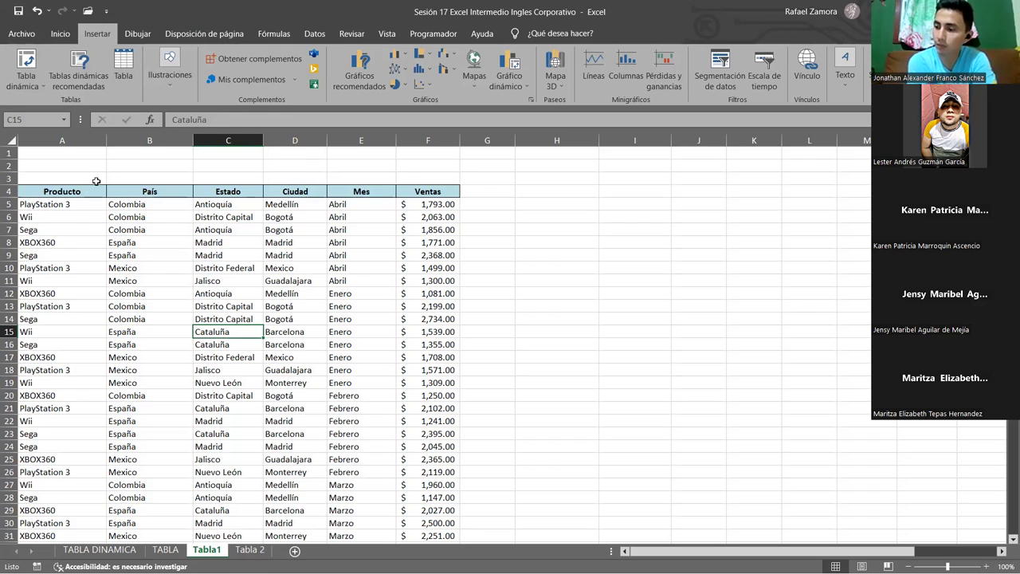
pyautogui.click(102, 69)
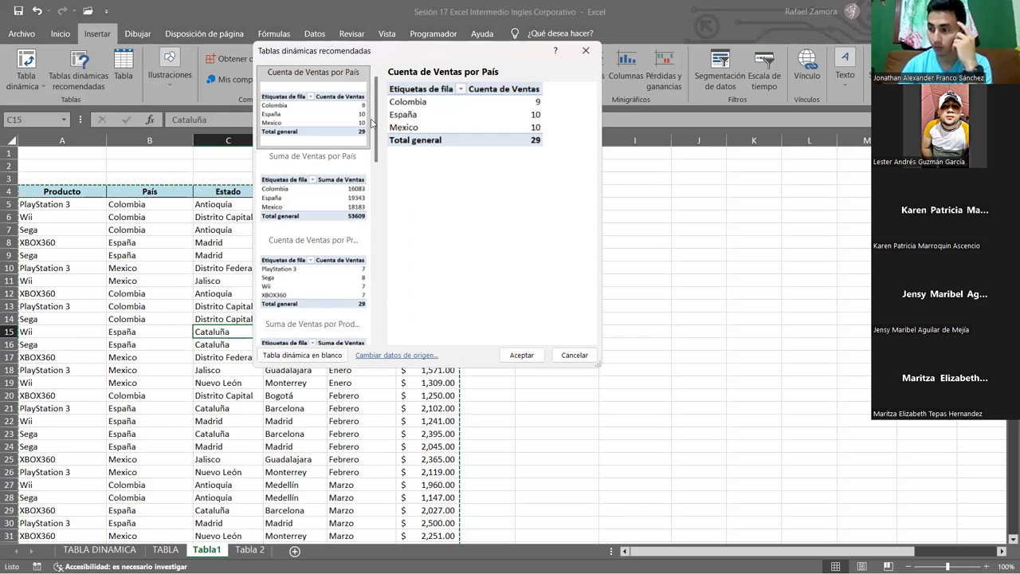
pyautogui.moveTo(378, 134); pyautogui.dragTo(384, 109)
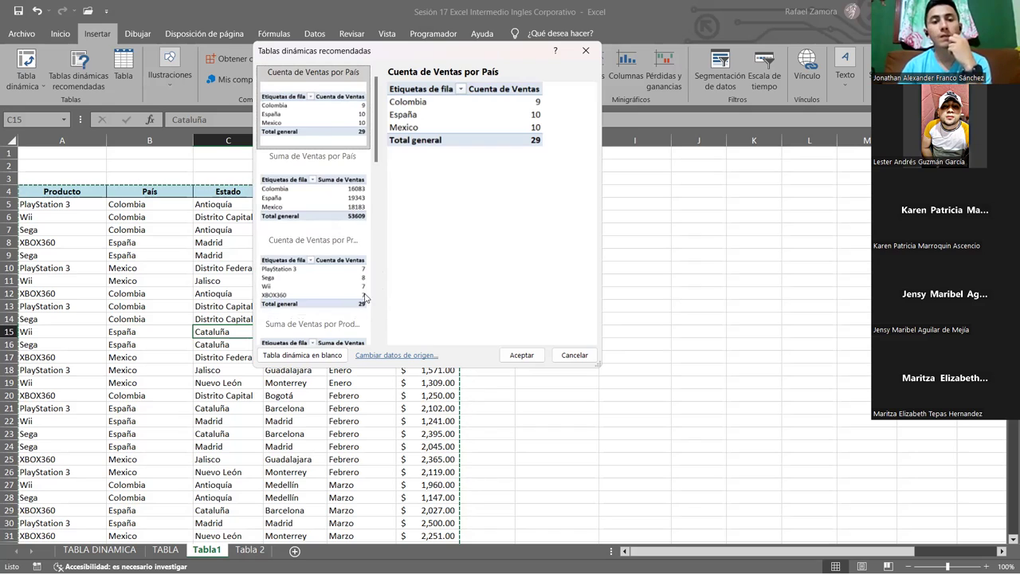
pyautogui.scroll(-5, 331, 279)
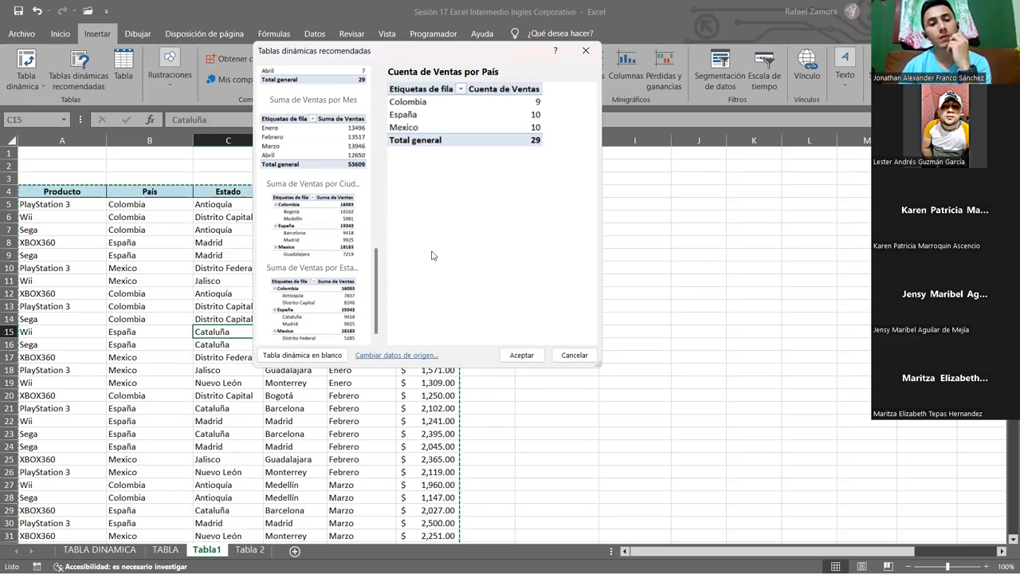
pyautogui.click(577, 356)
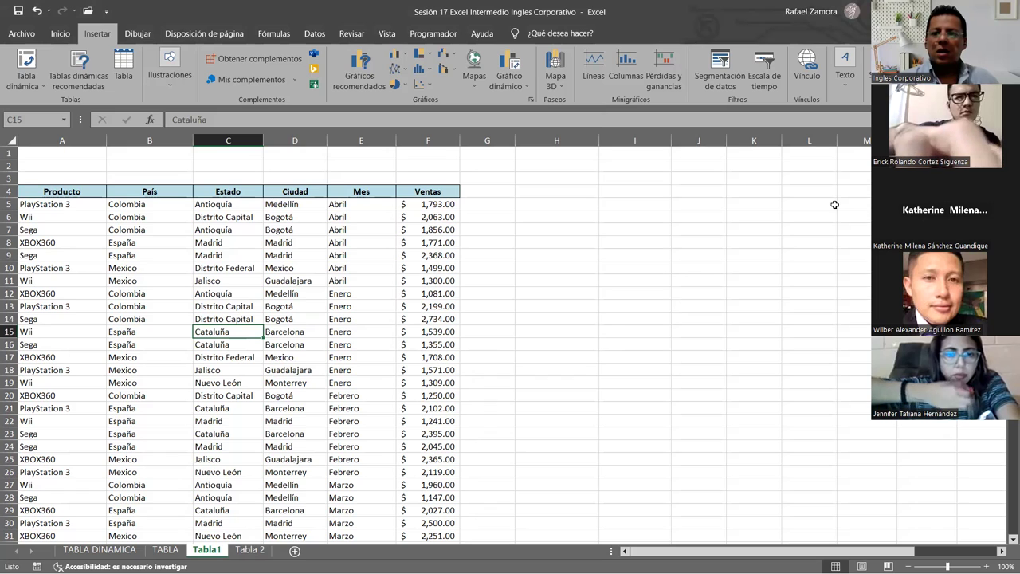
# Insert a PivotTable from the range Tabla1!$A$4:$F$33 into the existing worksheet, located at cell H5
pyautogui.click(153, 259)
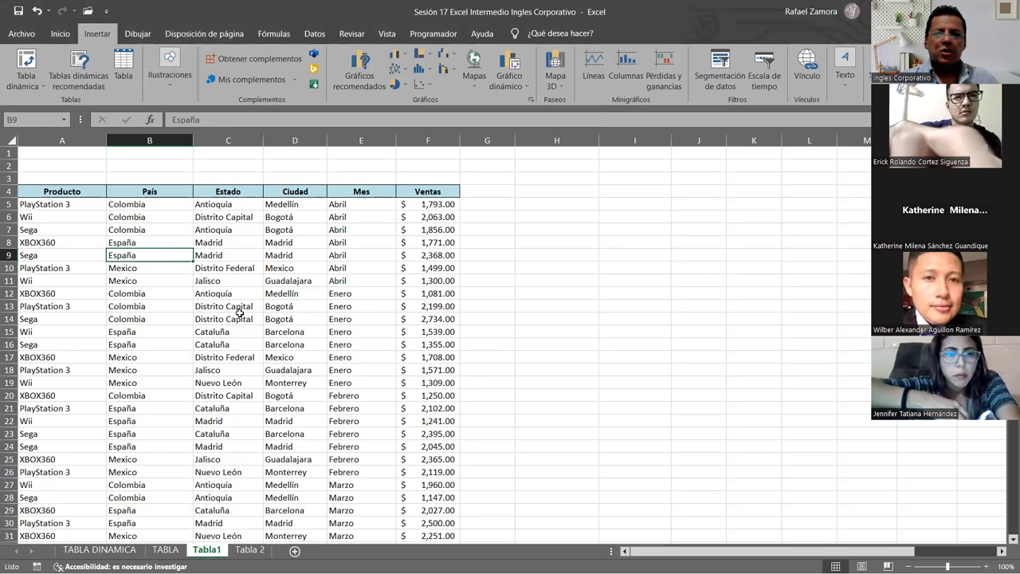
pyautogui.click(28, 60)
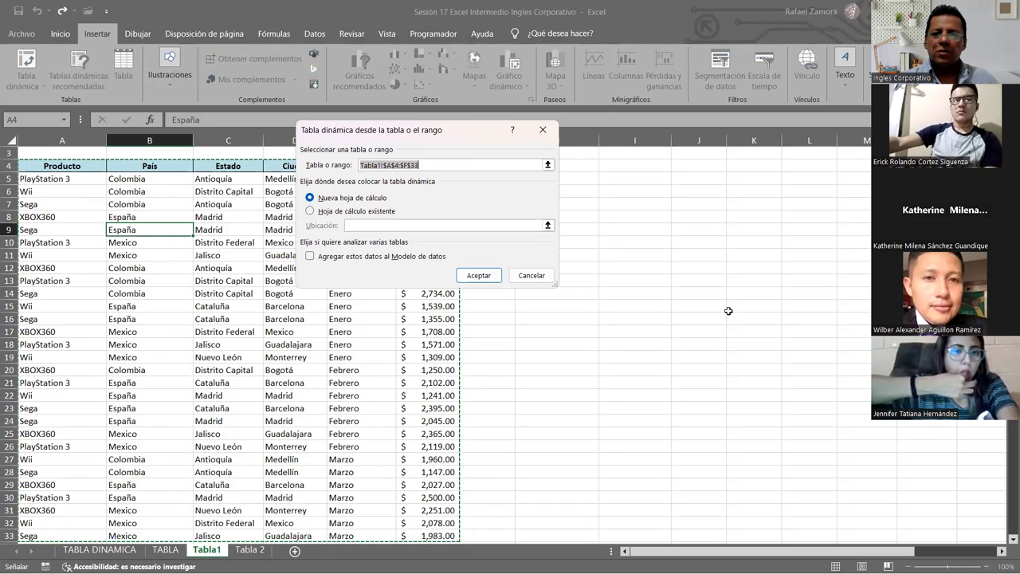
pyautogui.scroll(-2, 727, 311)
pyautogui.scroll(-5, 727, 311)
pyautogui.scroll(2, 727, 311)
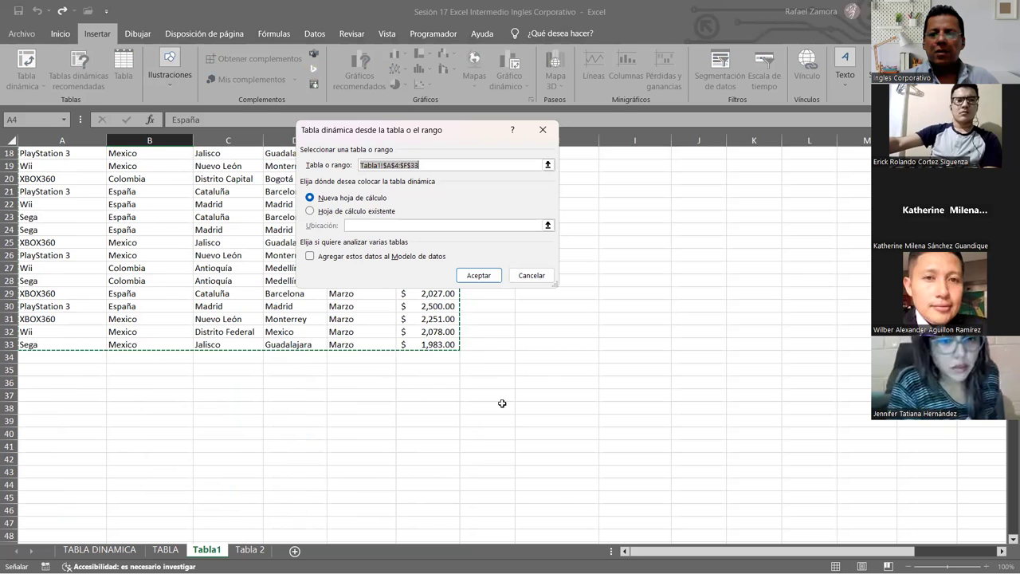
pyautogui.scroll(6, 385, 374)
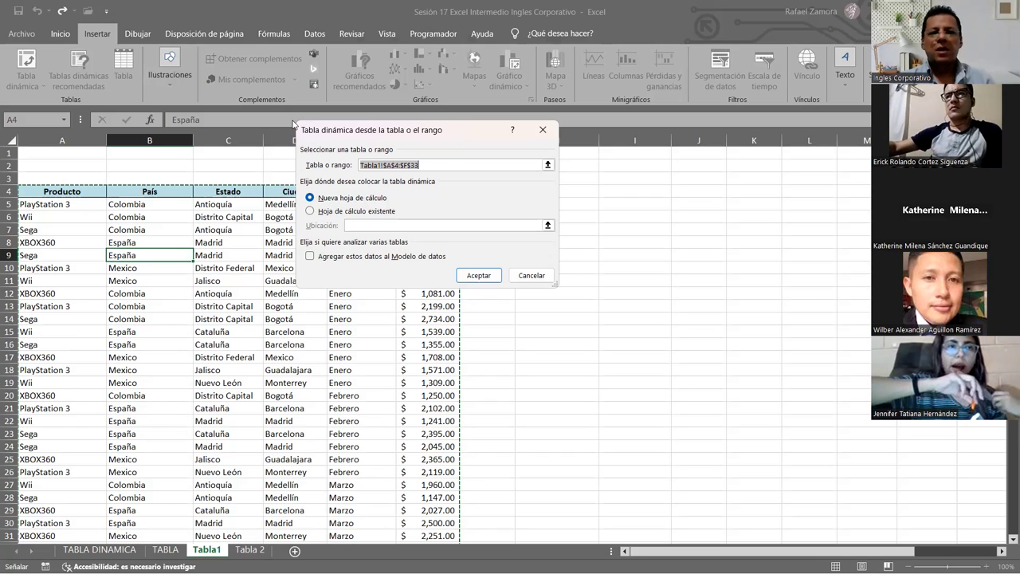
pyautogui.moveTo(374, 130); pyautogui.dragTo(94, 19)
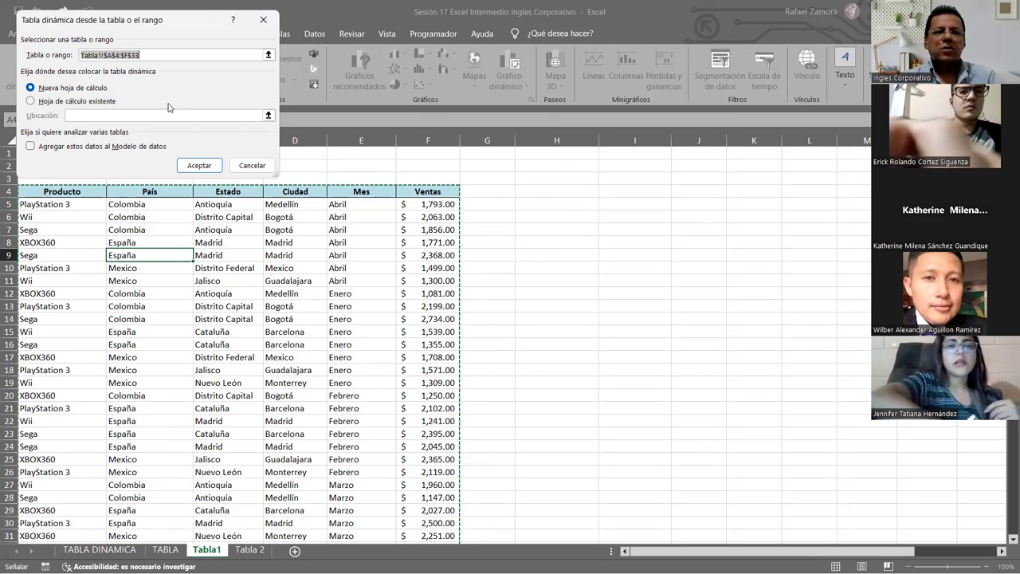
pyautogui.click(76, 102)
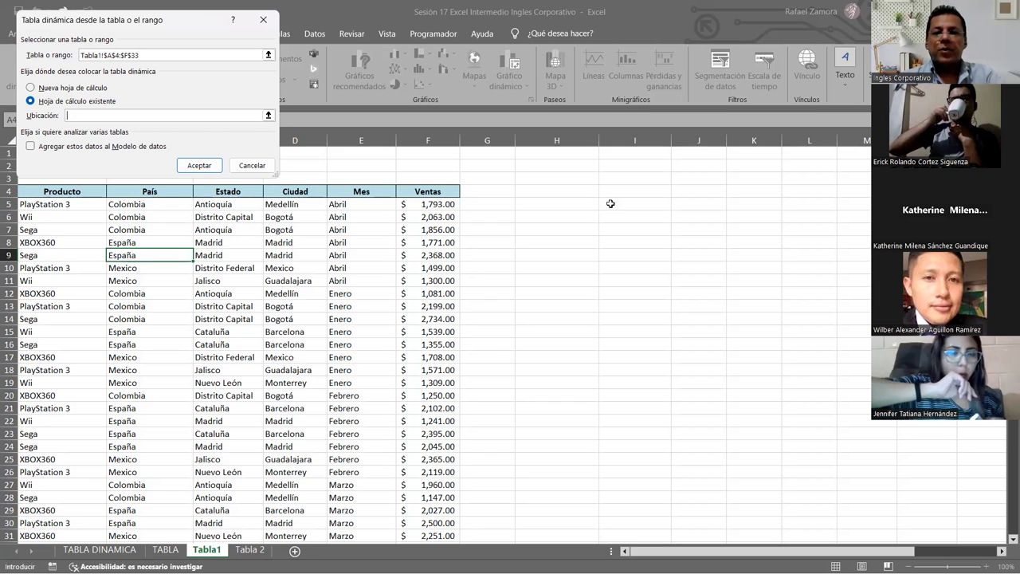
pyautogui.click(558, 204)
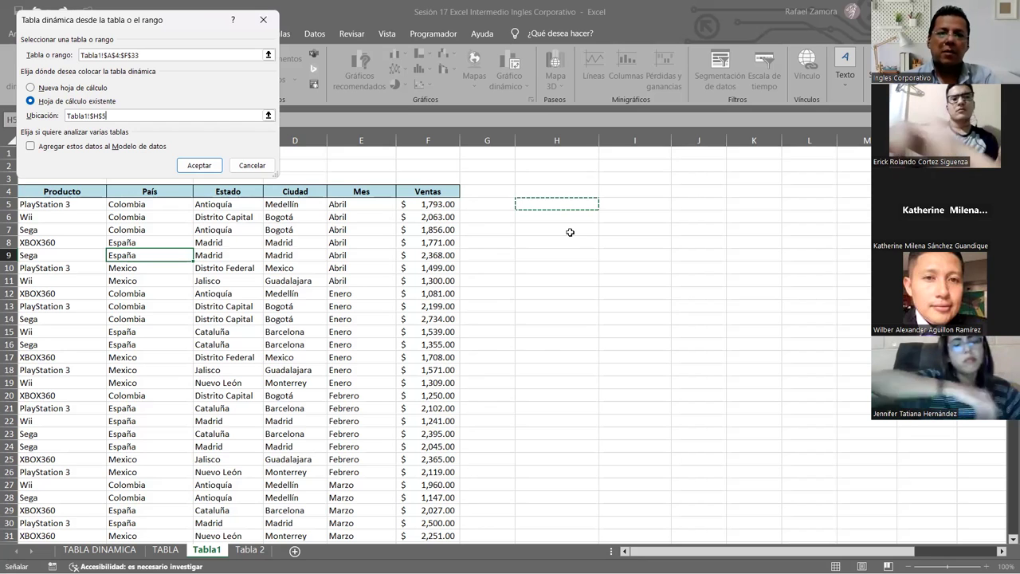
pyautogui.click(198, 165)
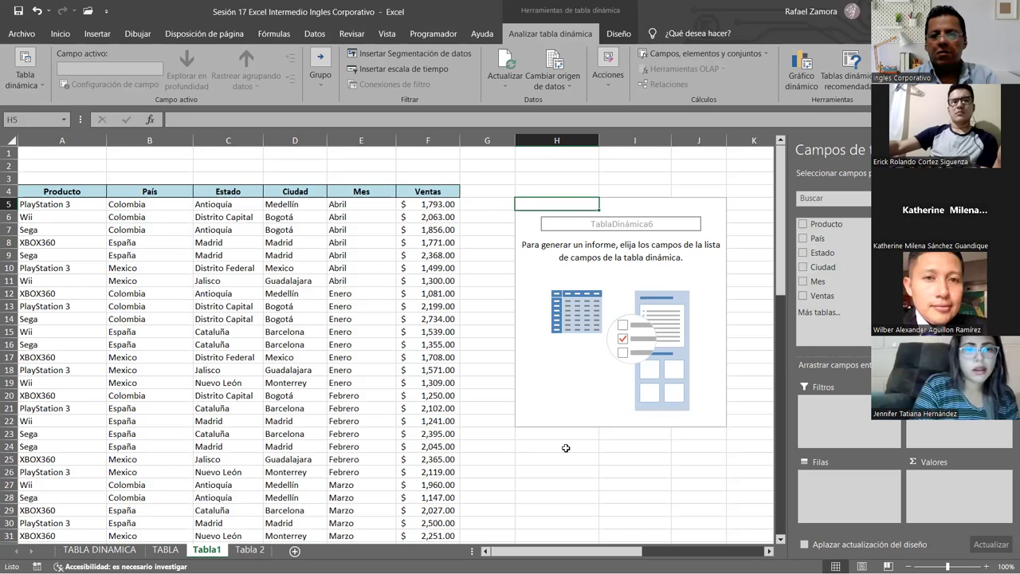
# Lay out the PivotTable with País as rows, Producto as columns and the sum of Ventas as values
pyautogui.moveTo(555, 556); pyautogui.dragTo(601, 556)
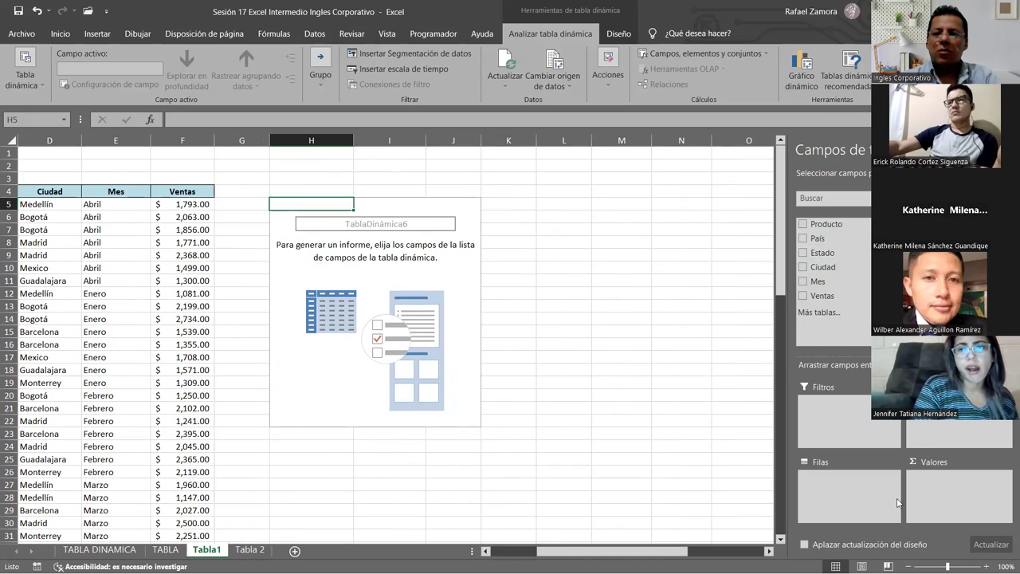
pyautogui.click(870, 432)
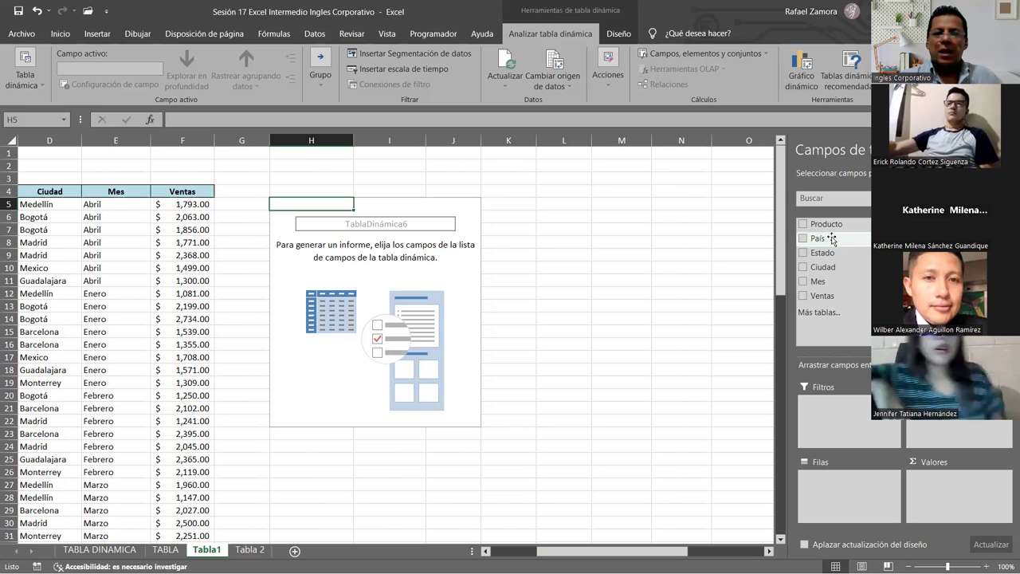
pyautogui.moveTo(831, 239); pyautogui.dragTo(836, 499)
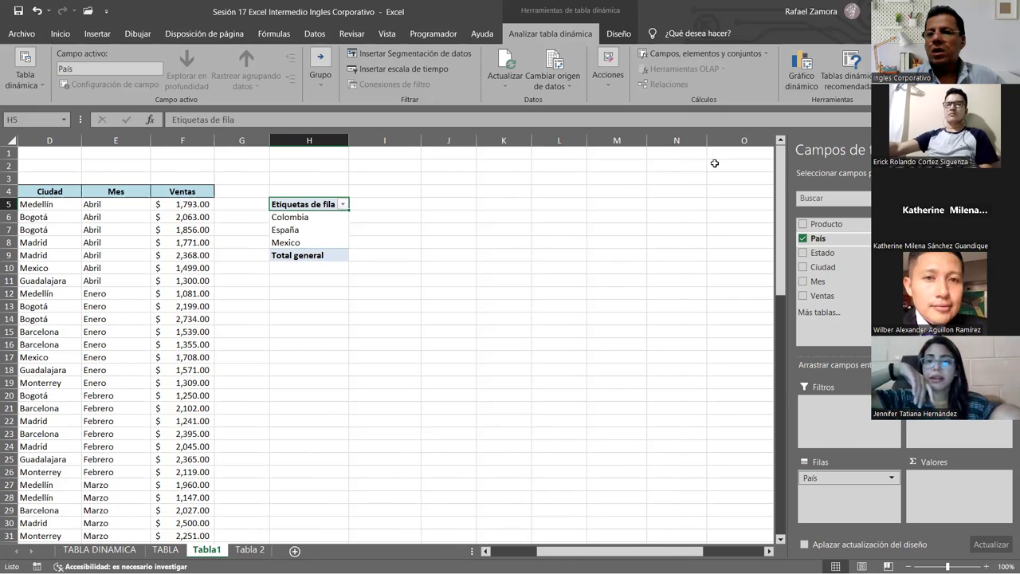
pyautogui.moveTo(826, 224); pyautogui.dragTo(971, 423)
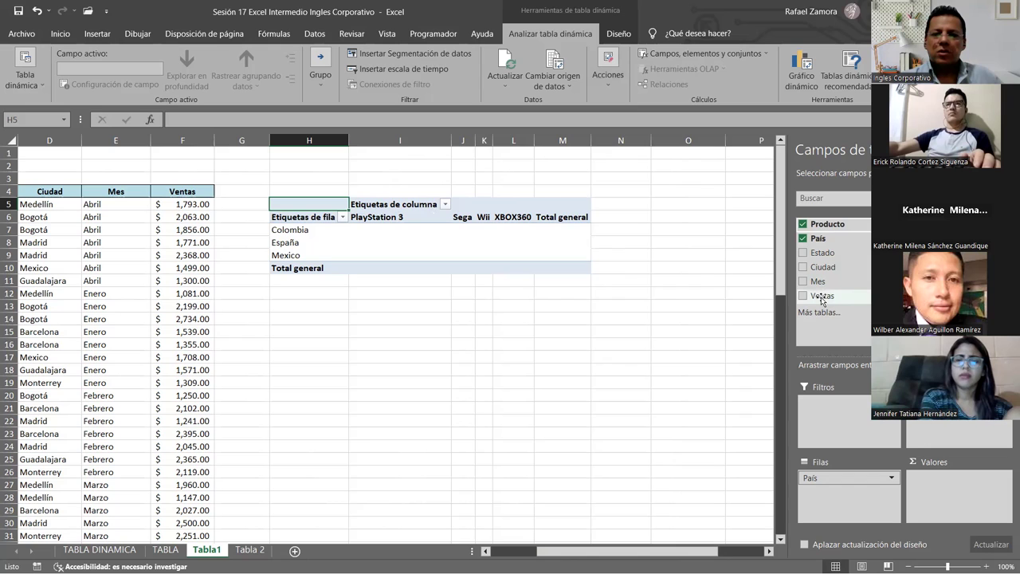
pyautogui.moveTo(823, 299); pyautogui.dragTo(961, 505)
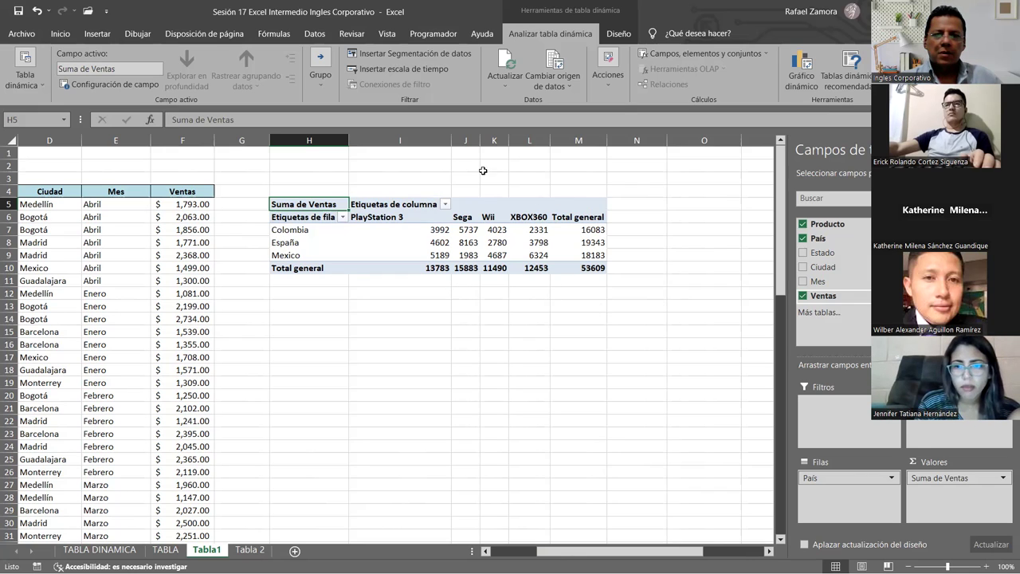
# Widen columns J through M together to one equal width for the PivotTable's figures
pyautogui.click(478, 142)
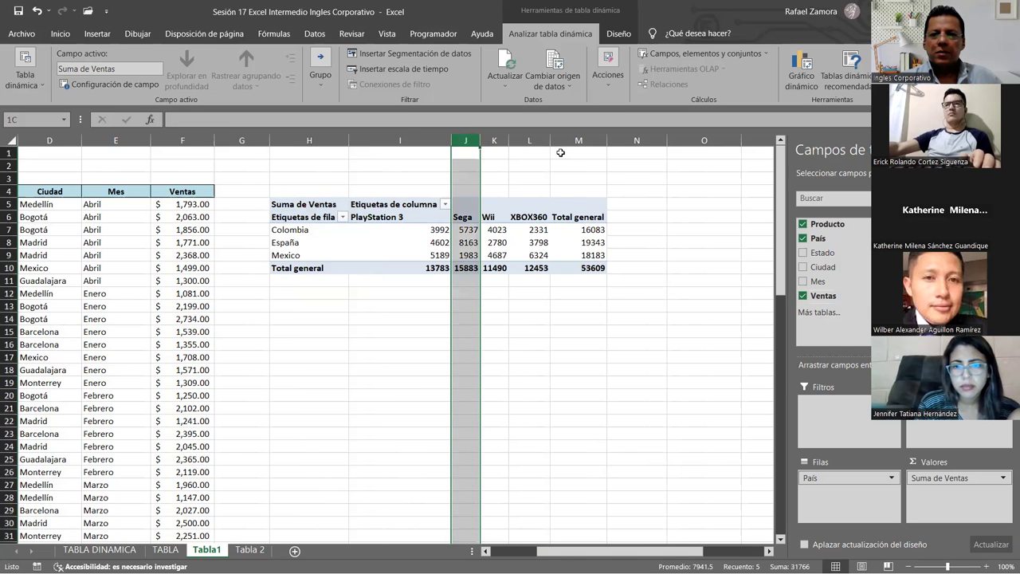
pyautogui.keyDown('shift'); pyautogui.click(608, 140); pyautogui.keyUp('shift')
pyautogui.moveTo(609, 141); pyautogui.dragTo(622, 140)
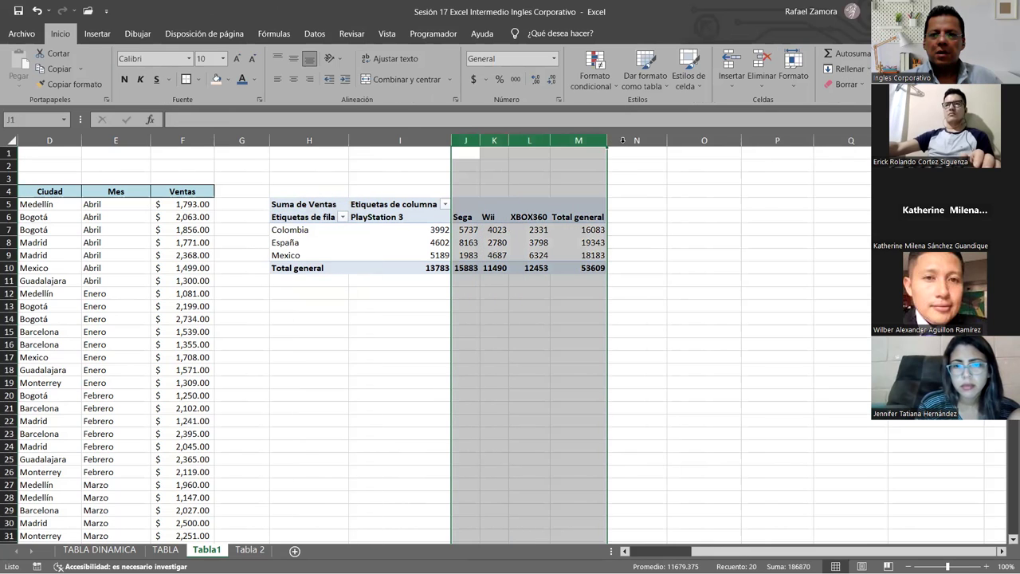
pyautogui.click(657, 369)
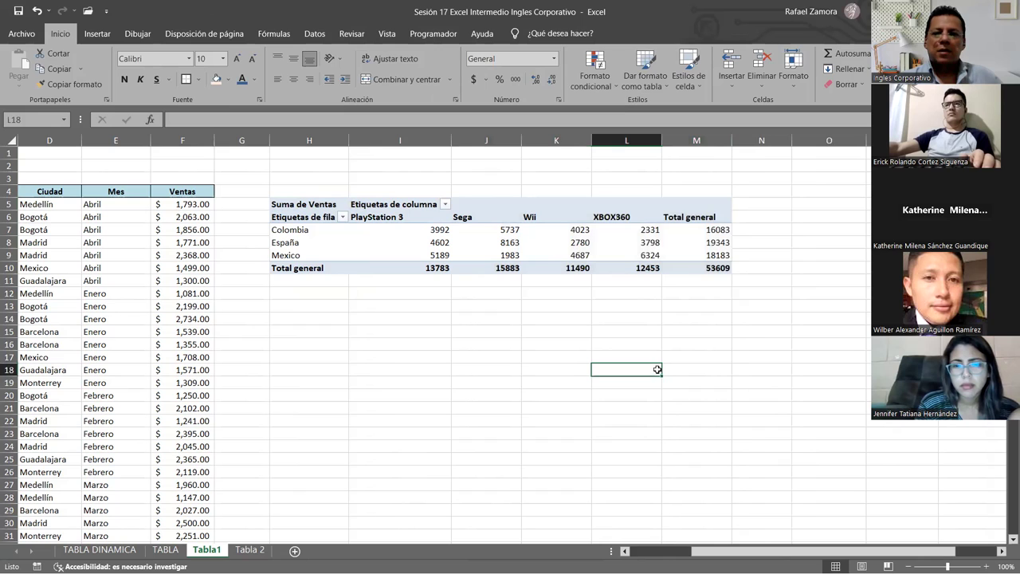
pyautogui.click(598, 244)
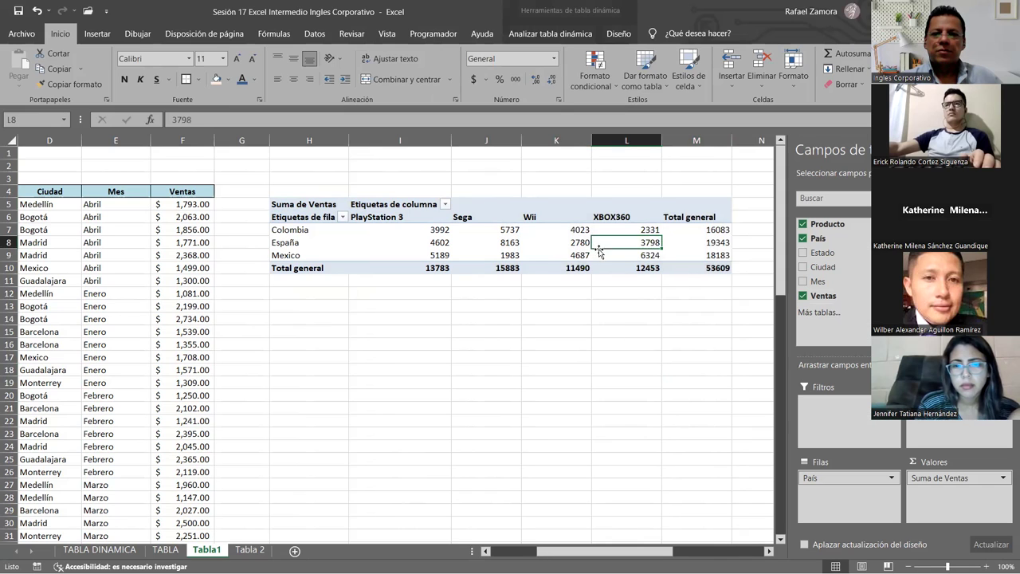
pyautogui.click(573, 319)
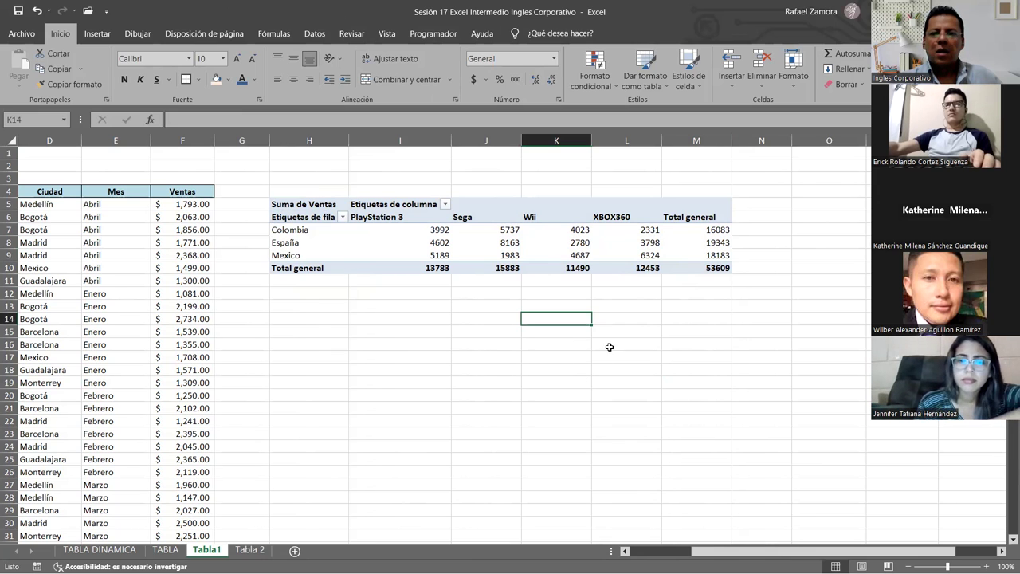
# Swap the PivotTable's layout by moving País to the columns and Producto to the rows
pyautogui.click(489, 239)
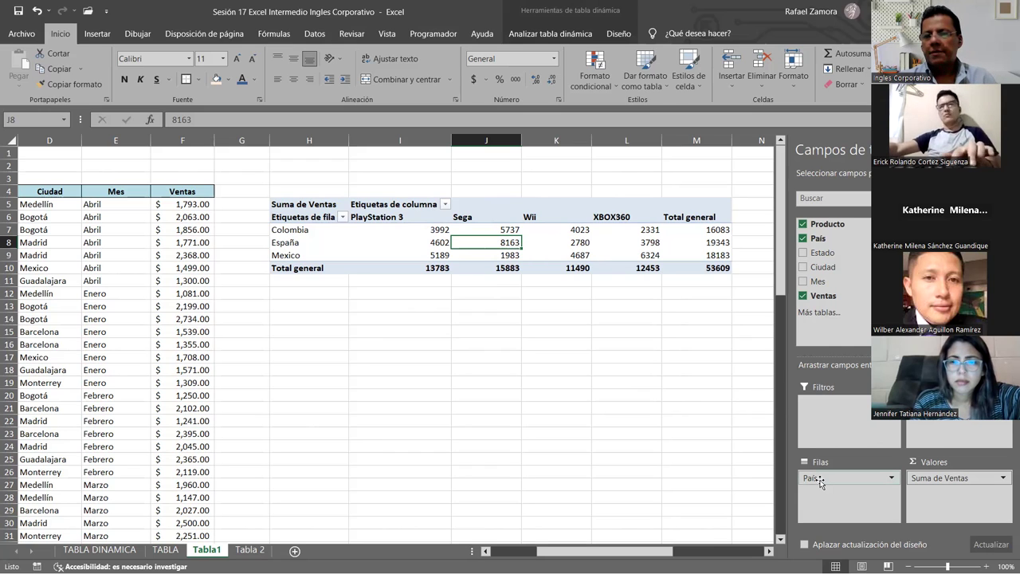
pyautogui.moveTo(820, 479); pyautogui.dragTo(946, 423)
pyautogui.moveTo(861, 509); pyautogui.dragTo(853, 502)
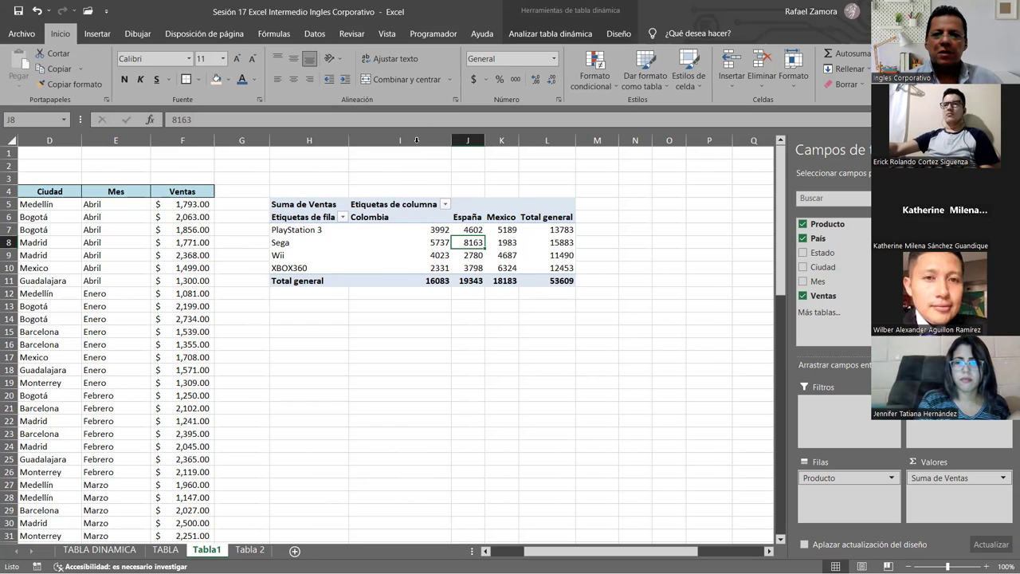
# Narrow column I and slightly widen columns J and K around the PivotTable's country figures
pyautogui.moveTo(450, 140); pyautogui.dragTo(474, 142)
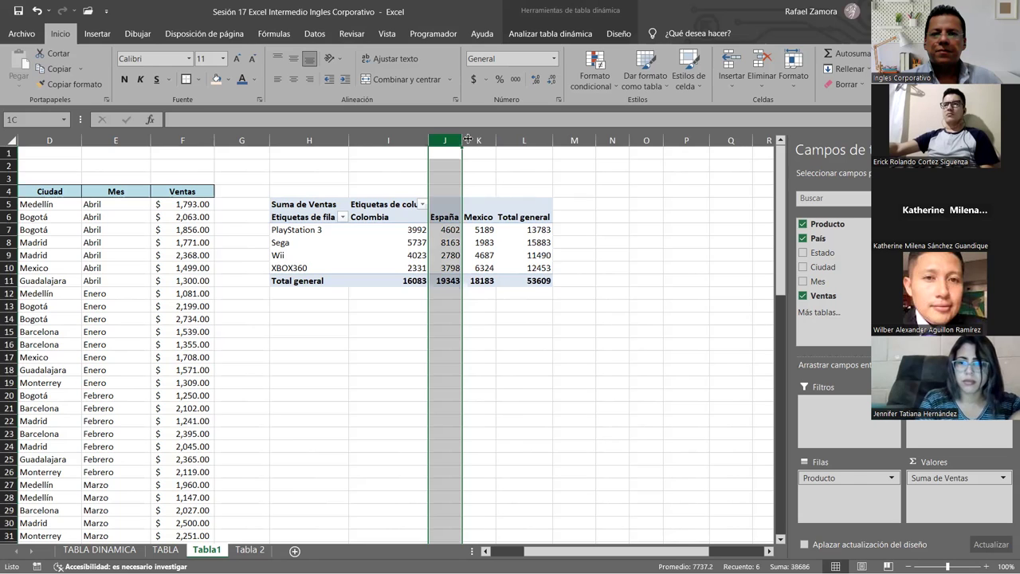
pyautogui.doubleClick(464, 141)
pyautogui.click(536, 341)
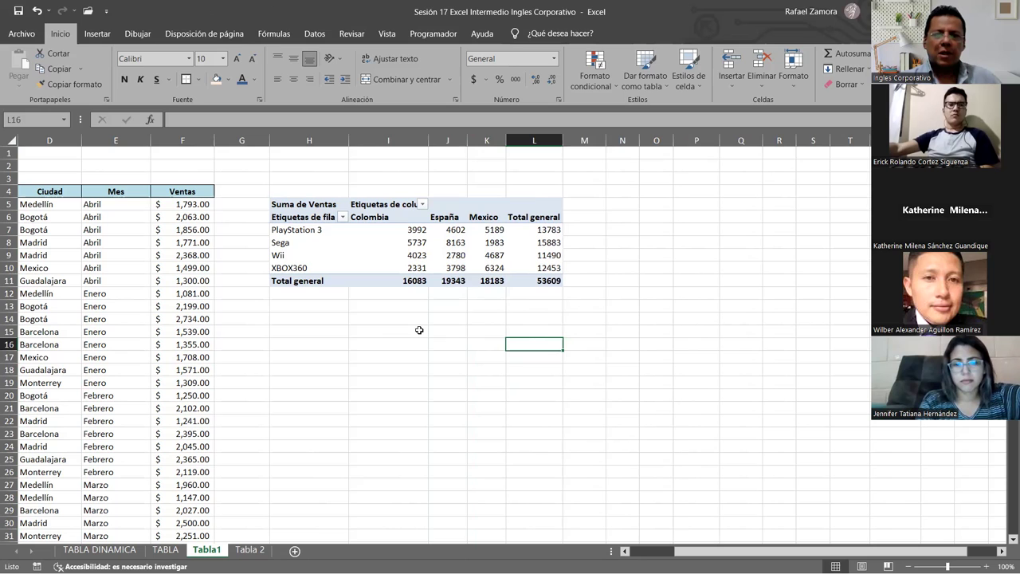
pyautogui.click(679, 536)
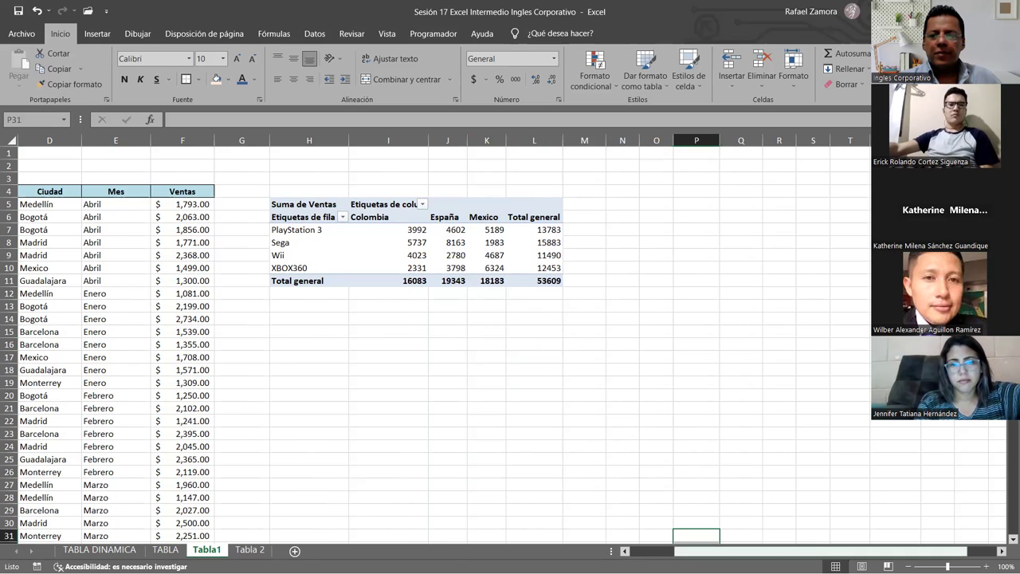
# Compare the source sales data with the PivotTable, selecting cells inside and outside it to show and hide its field list
pyautogui.moveTo(678, 551); pyautogui.dragTo(634, 556)
pyautogui.click(636, 329)
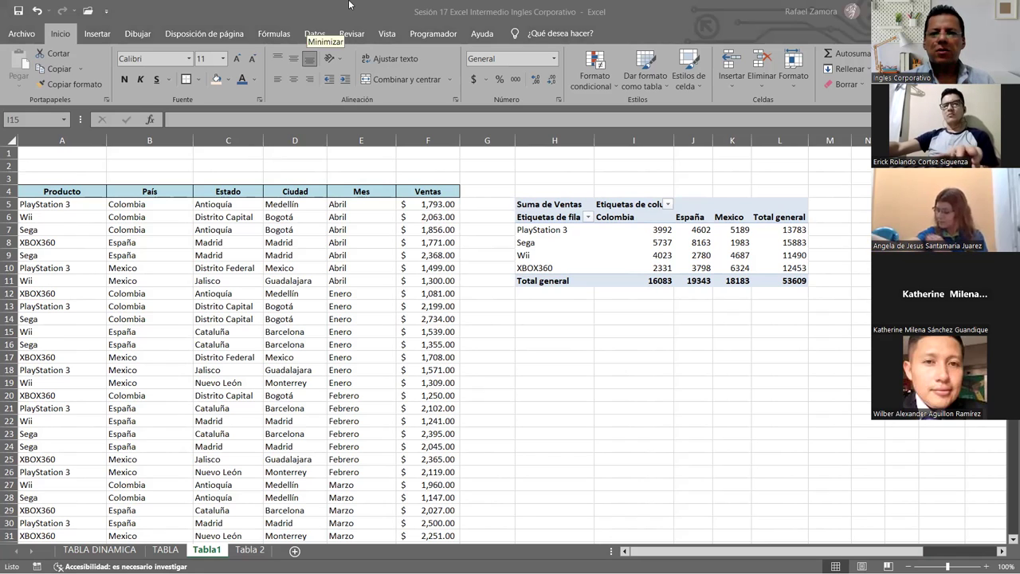
pyautogui.click(709, 243)
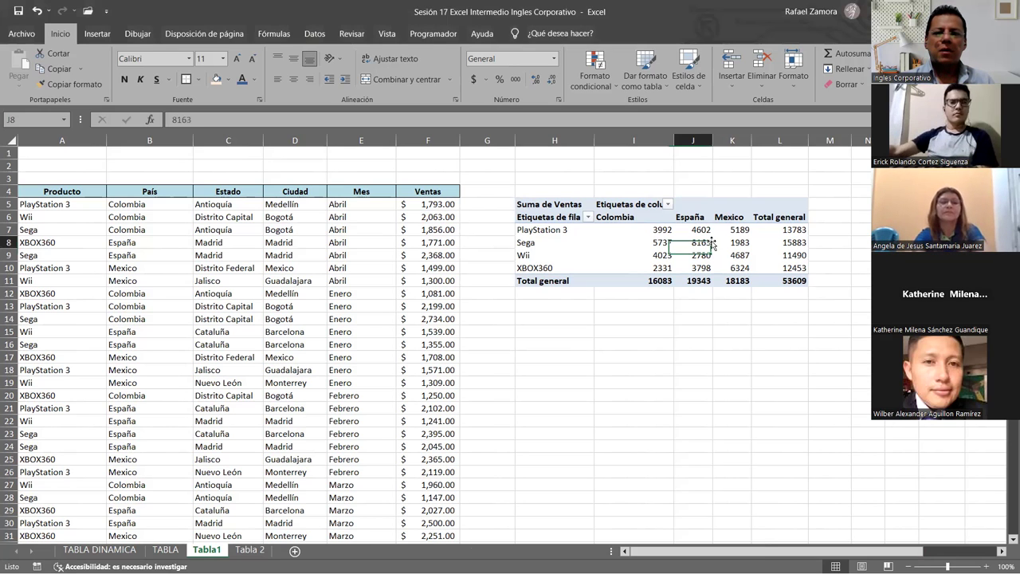
pyautogui.moveTo(559, 553); pyautogui.dragTo(579, 550)
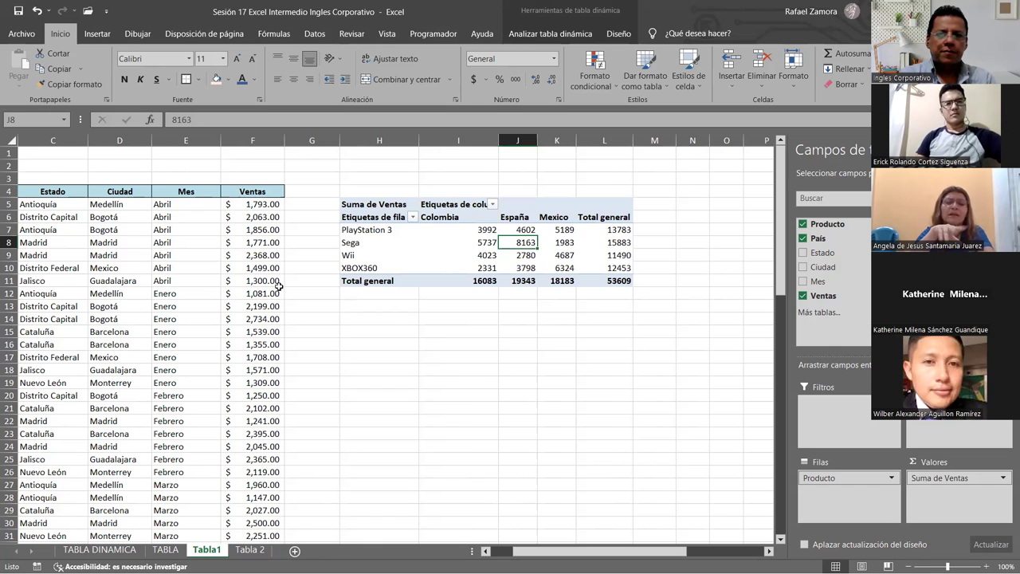
pyautogui.click(236, 255)
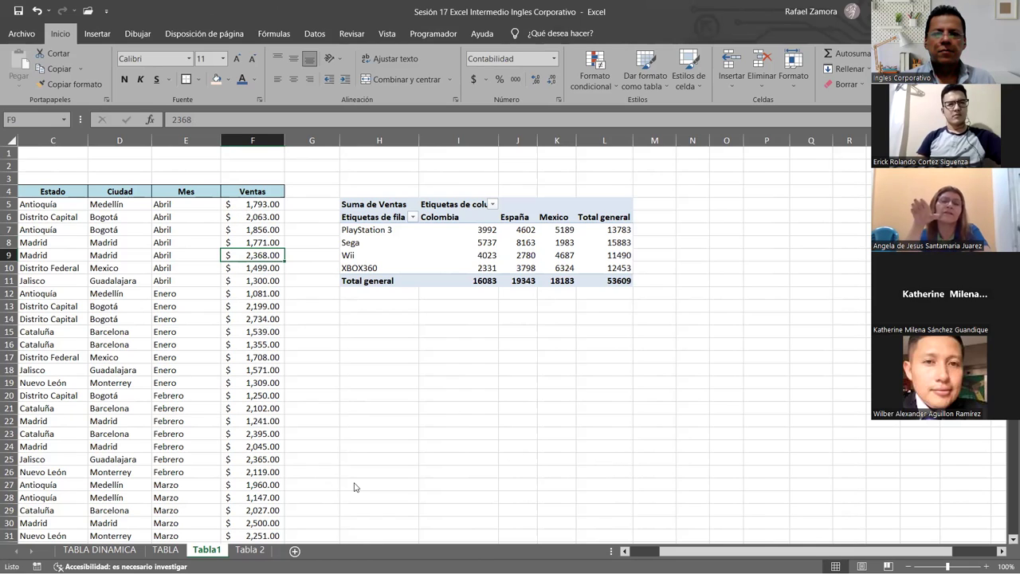
pyautogui.click(506, 245)
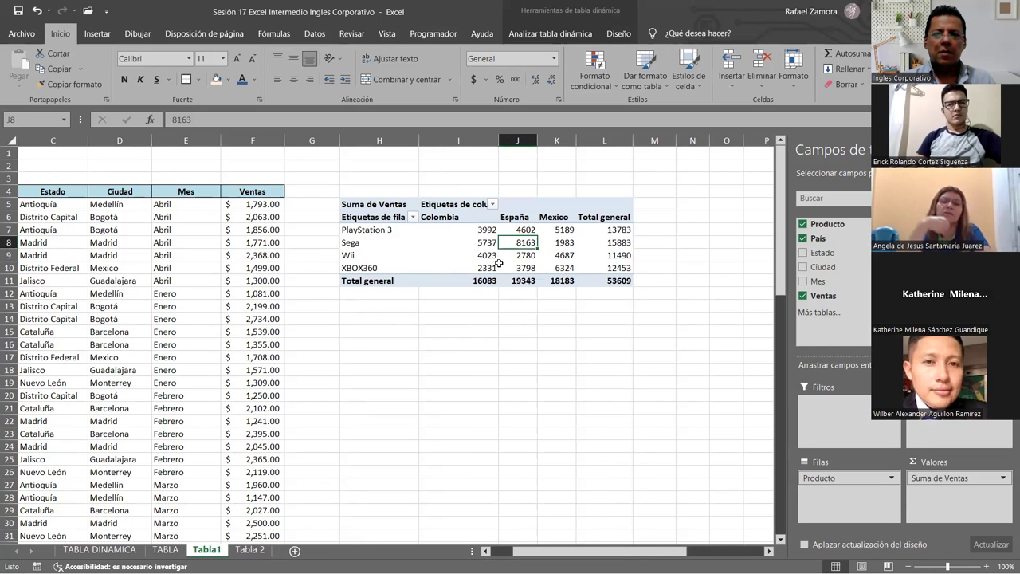
pyautogui.click(491, 252)
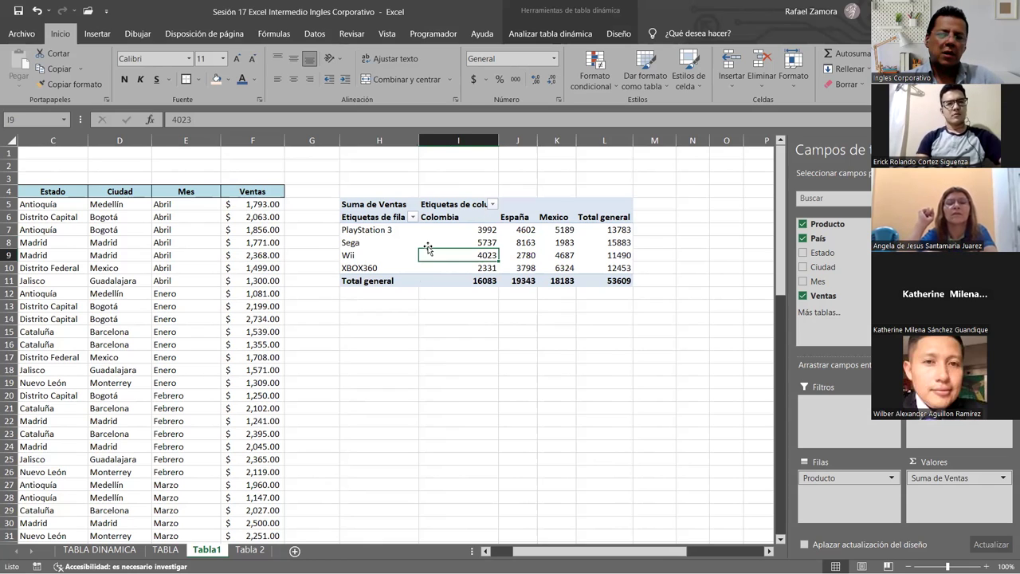
pyautogui.click(425, 330)
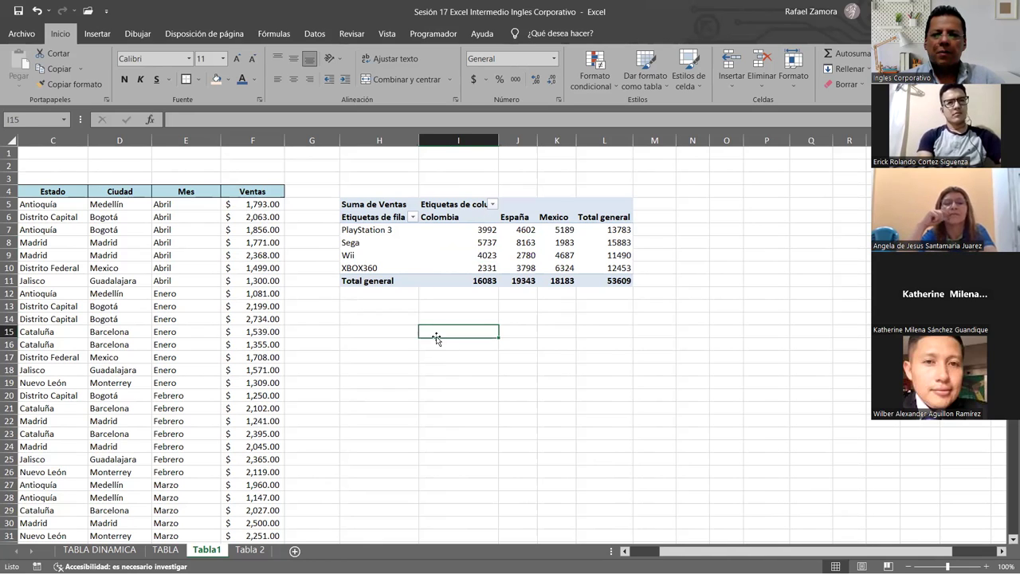
pyautogui.click(446, 353)
pyautogui.click(445, 329)
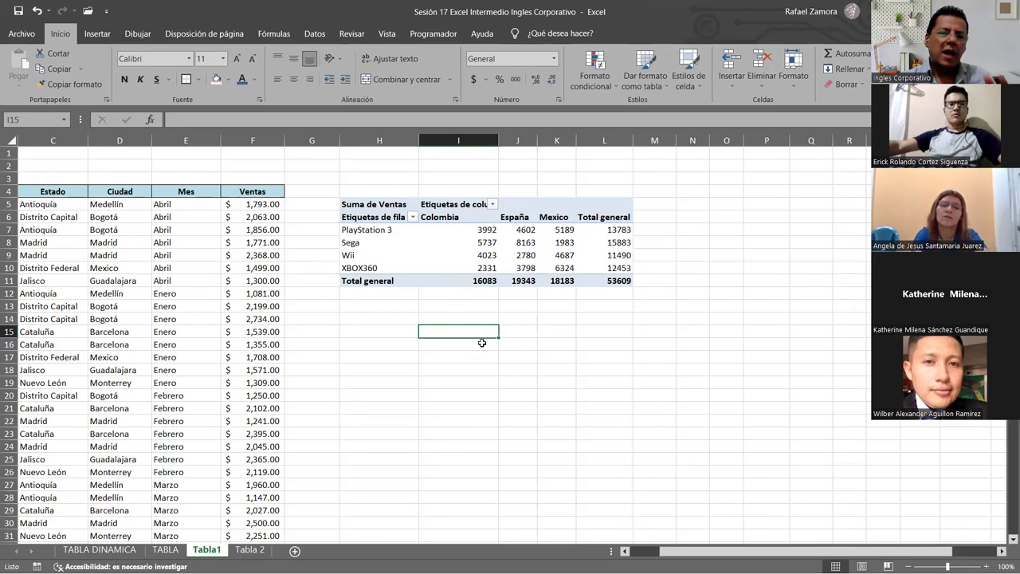
pyautogui.click(427, 317)
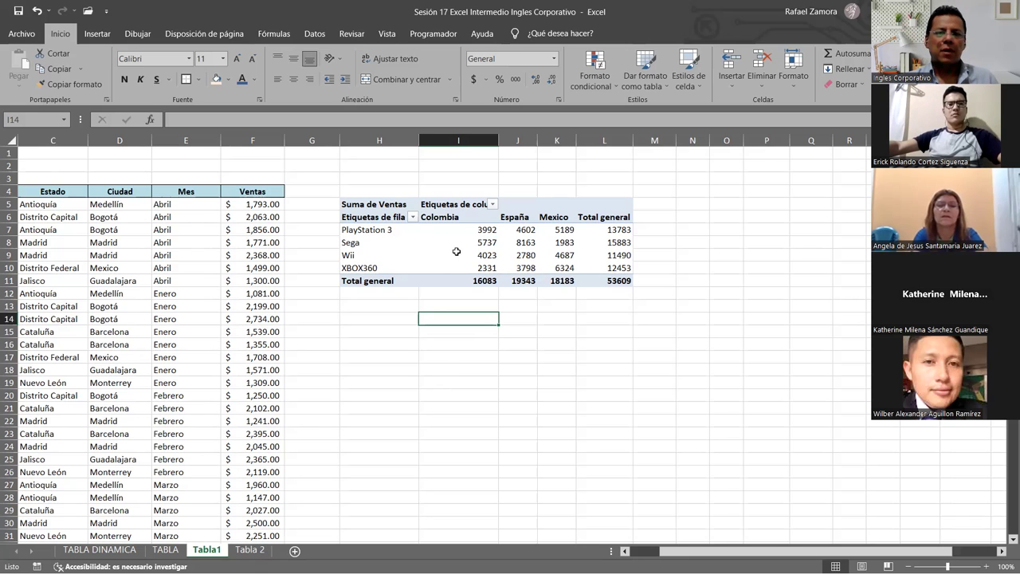
pyautogui.moveTo(457, 253)
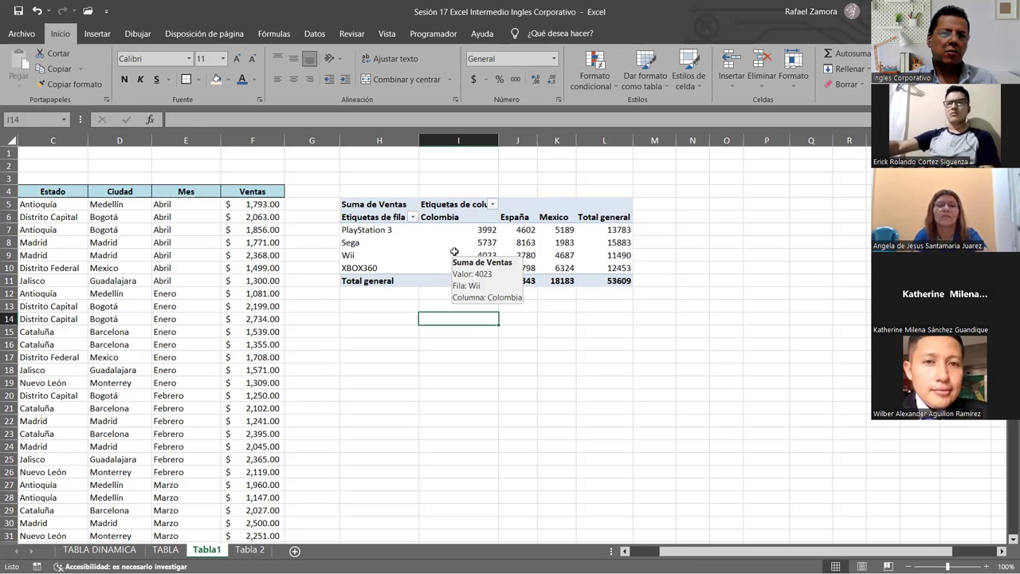
pyautogui.click(456, 253)
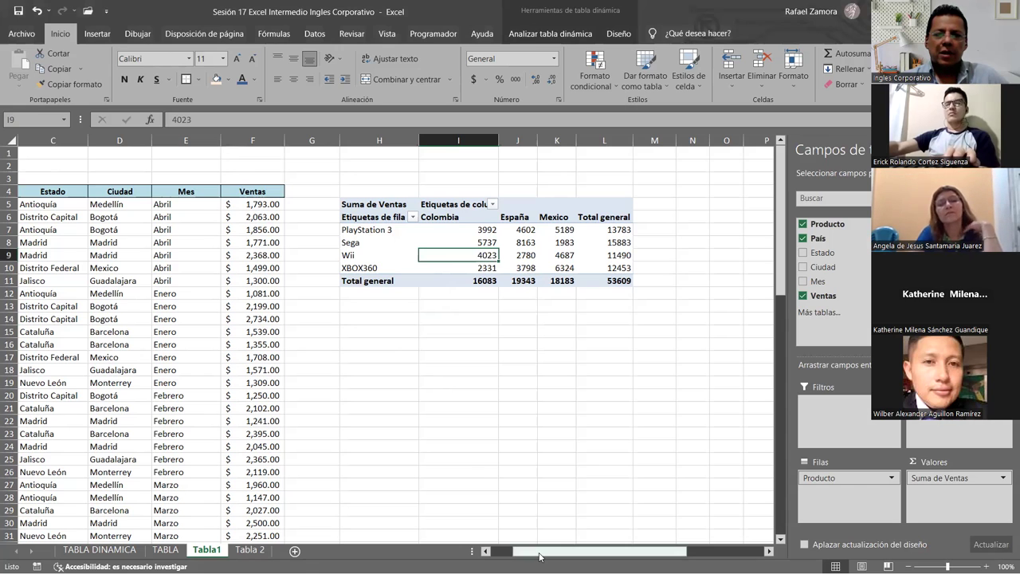
# Review the source sales records down to the last row and the full range occupied by the PivotTable
pyautogui.hscroll(-2, 368, 318)
pyautogui.scroll(-4, 372, 319)
pyautogui.scroll(4, 379, 318)
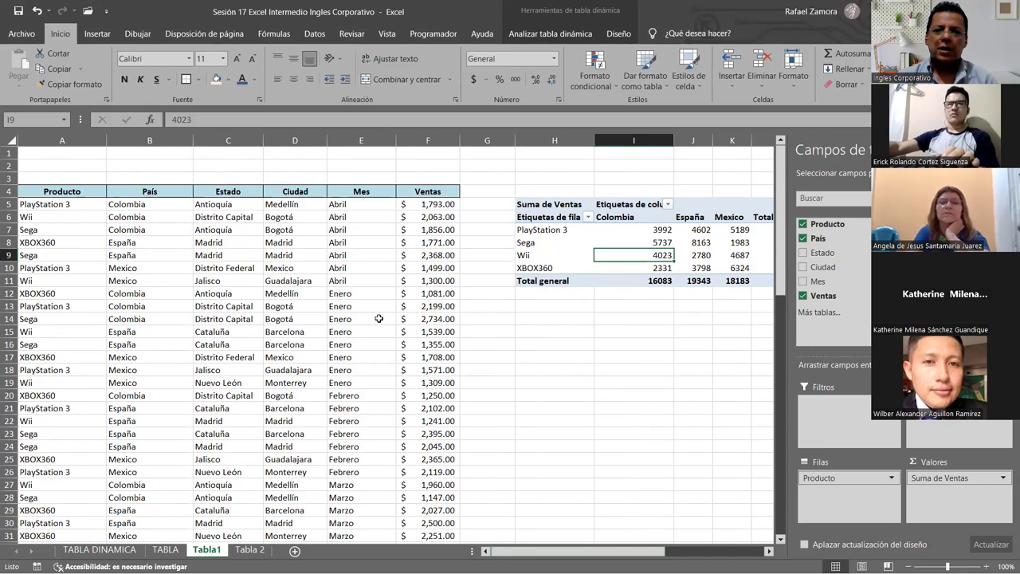
pyautogui.scroll(-1, 379, 318)
pyautogui.scroll(1, 379, 318)
pyautogui.scroll(-5, 378, 318)
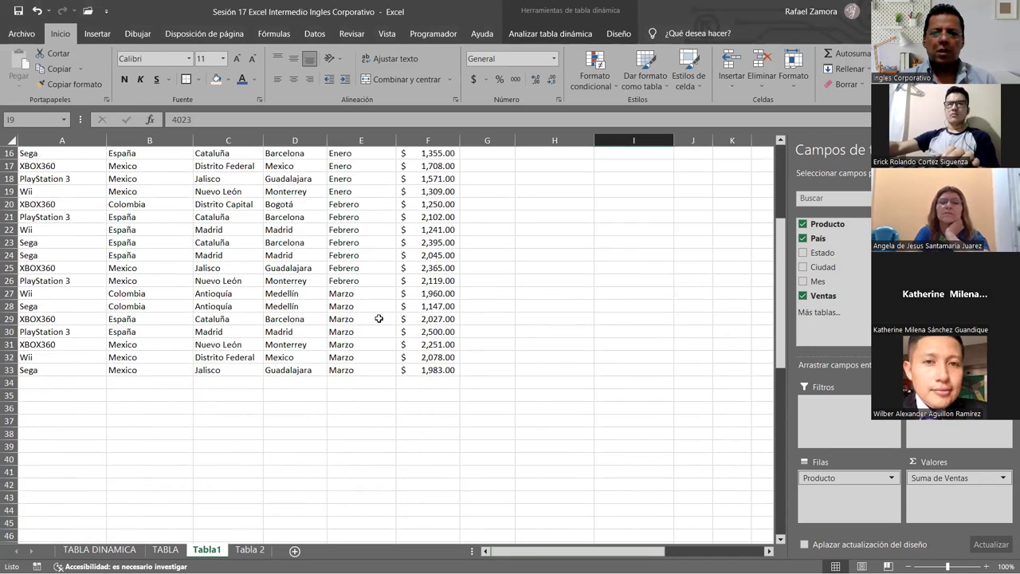
pyautogui.scroll(5, 379, 318)
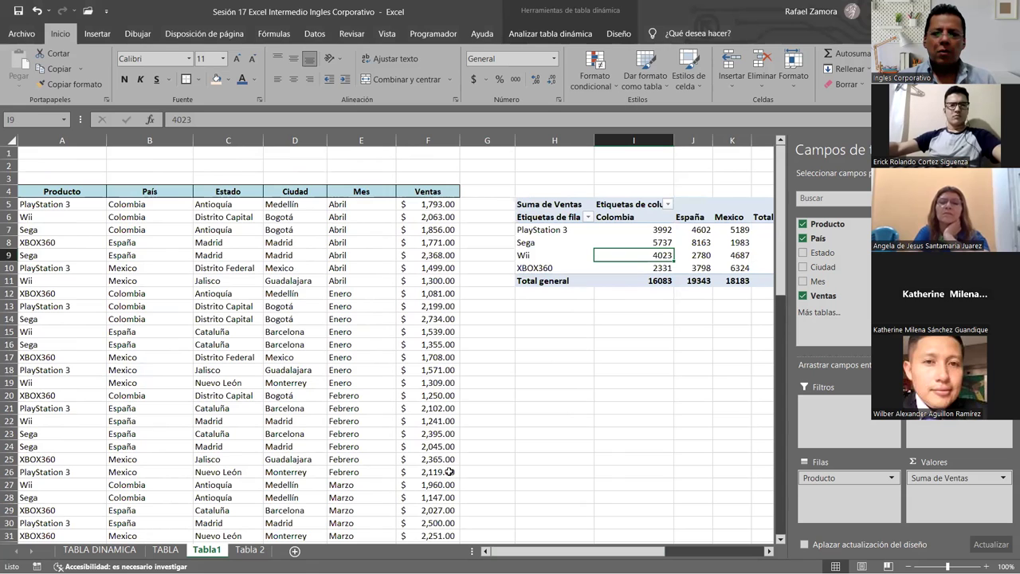
pyautogui.moveTo(554, 556); pyautogui.dragTo(598, 556)
pyautogui.moveTo(239, 205); pyautogui.dragTo(461, 282)
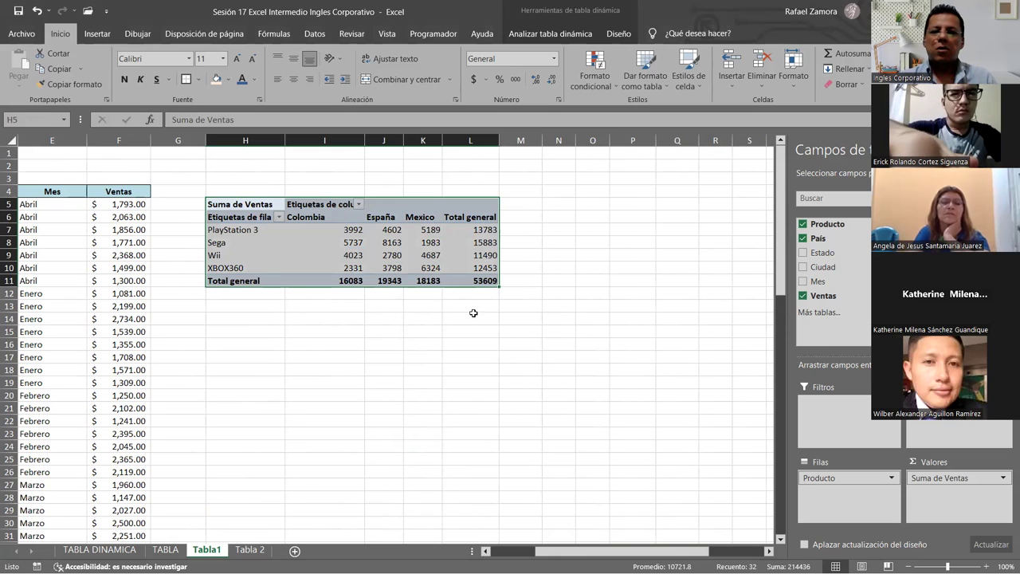
pyautogui.click(436, 333)
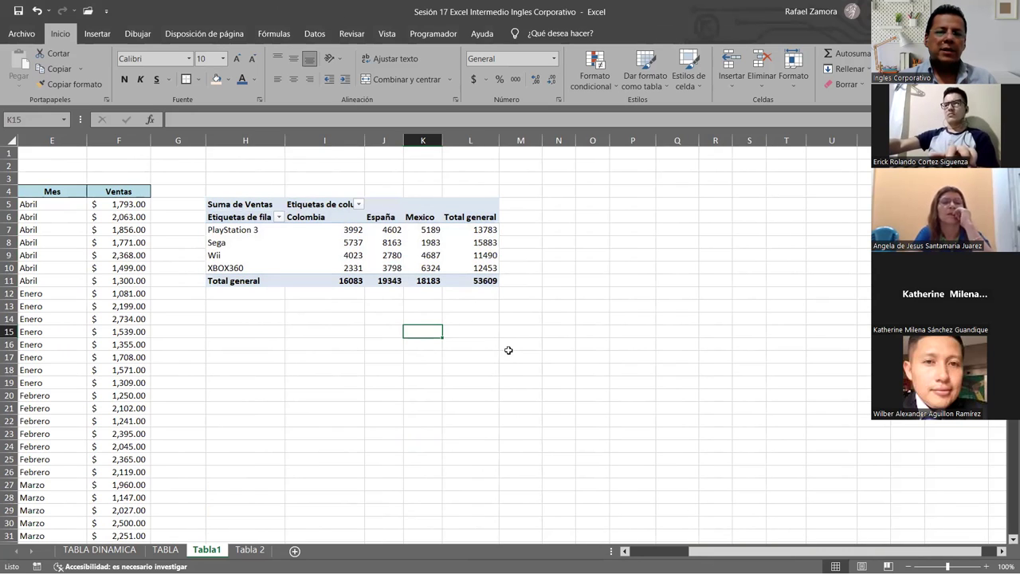
# Inspect individual amounts in the Ventas column of the source data alongside the PivotTable
pyautogui.moveTo(701, 552); pyautogui.dragTo(642, 551)
pyautogui.click(423, 344)
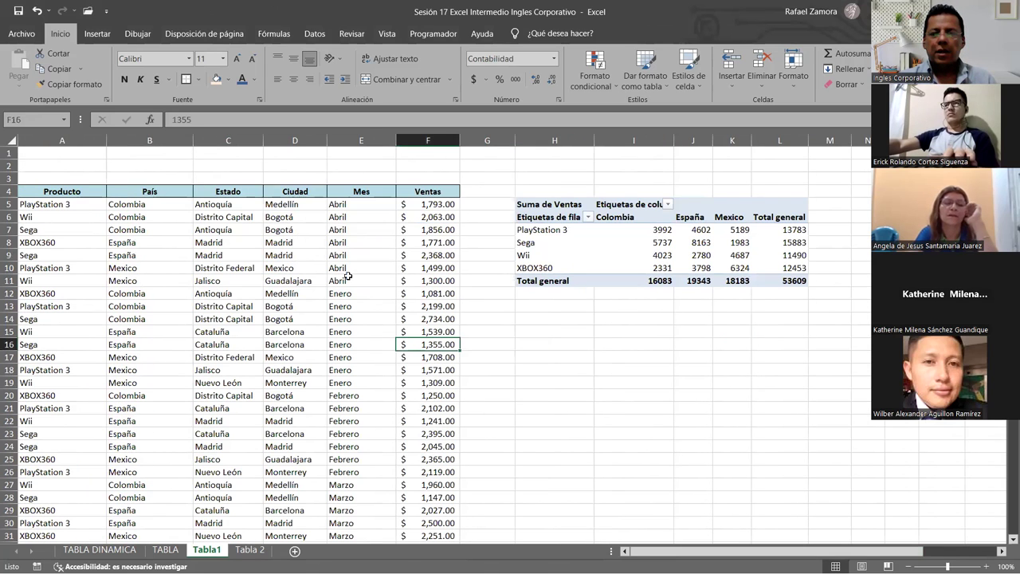
pyautogui.click(431, 211)
pyautogui.click(434, 242)
pyautogui.click(437, 293)
pyautogui.click(437, 306)
pyautogui.click(438, 255)
pyautogui.click(443, 216)
pyautogui.click(436, 293)
pyautogui.click(437, 306)
pyautogui.click(435, 255)
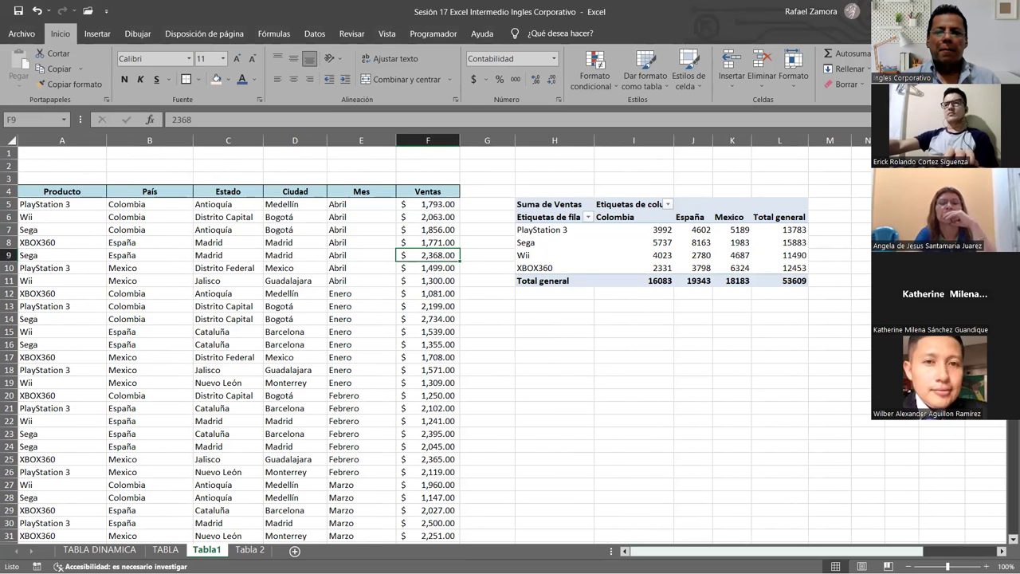
# Check the PivotTable's Mexico figure for PlayStation 3 and the grand total for Sega
pyautogui.moveTo(638, 550); pyautogui.dragTo(662, 550)
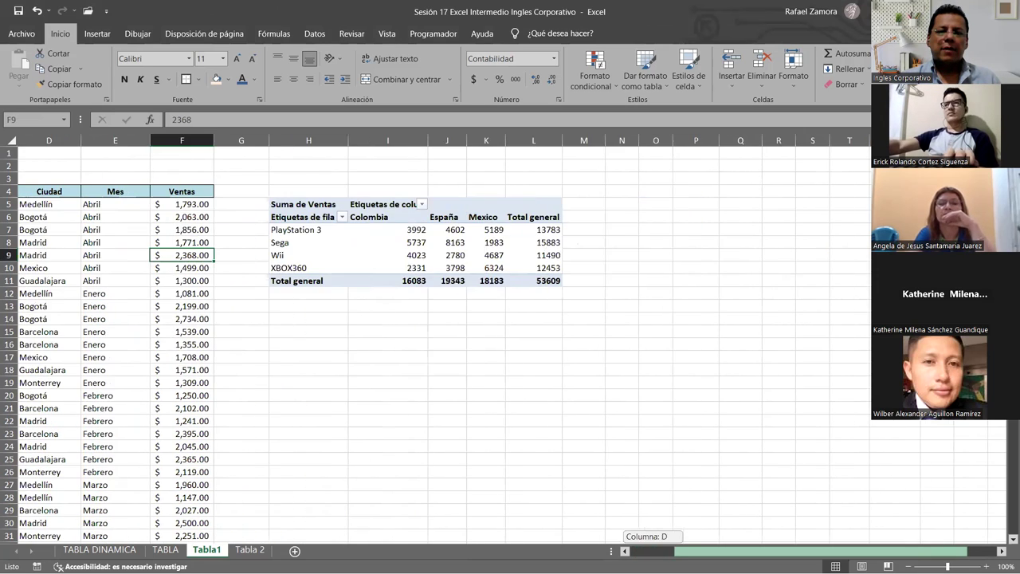
pyautogui.click(481, 231)
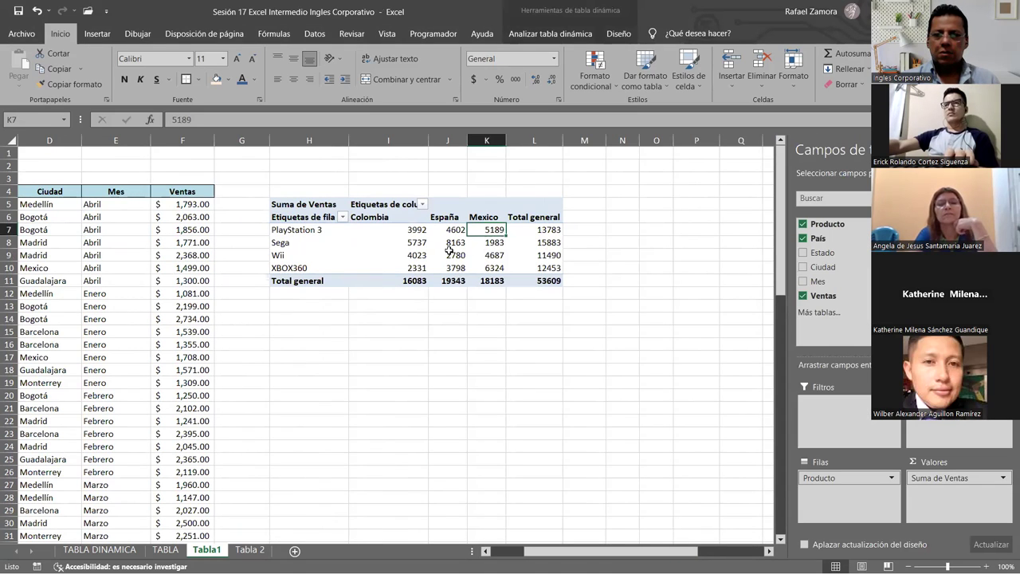
pyautogui.moveTo(447, 250)
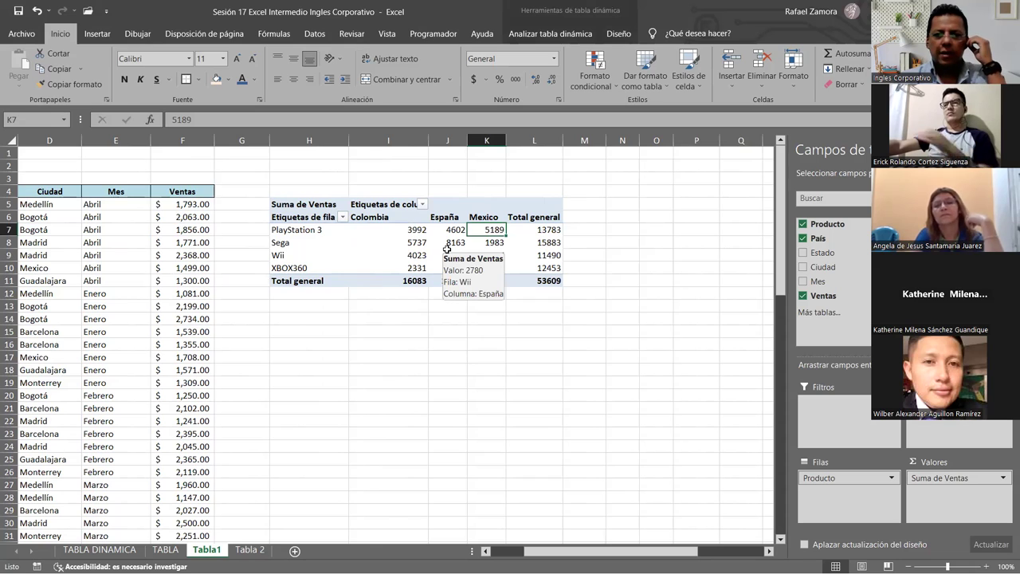
pyautogui.click(544, 243)
pyautogui.moveTo(540, 254)
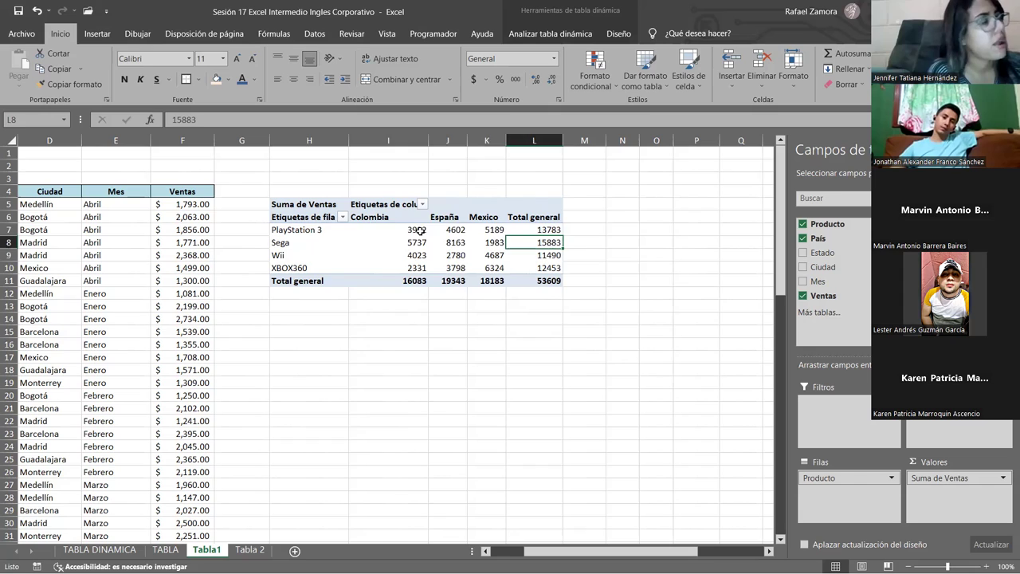
pyautogui.moveTo(420, 231); pyautogui.dragTo(550, 280)
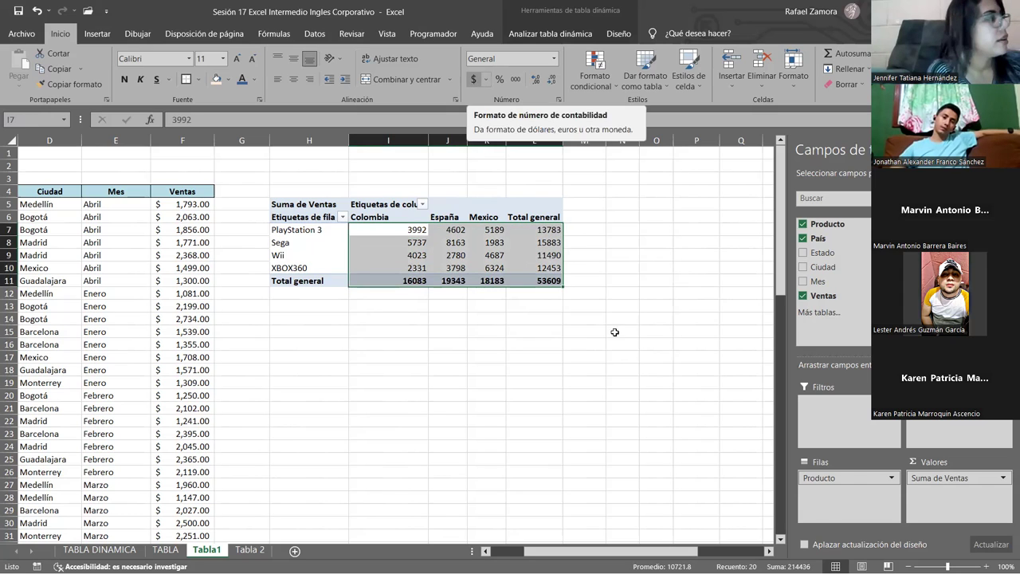
pyautogui.click(609, 258)
pyautogui.click(519, 252)
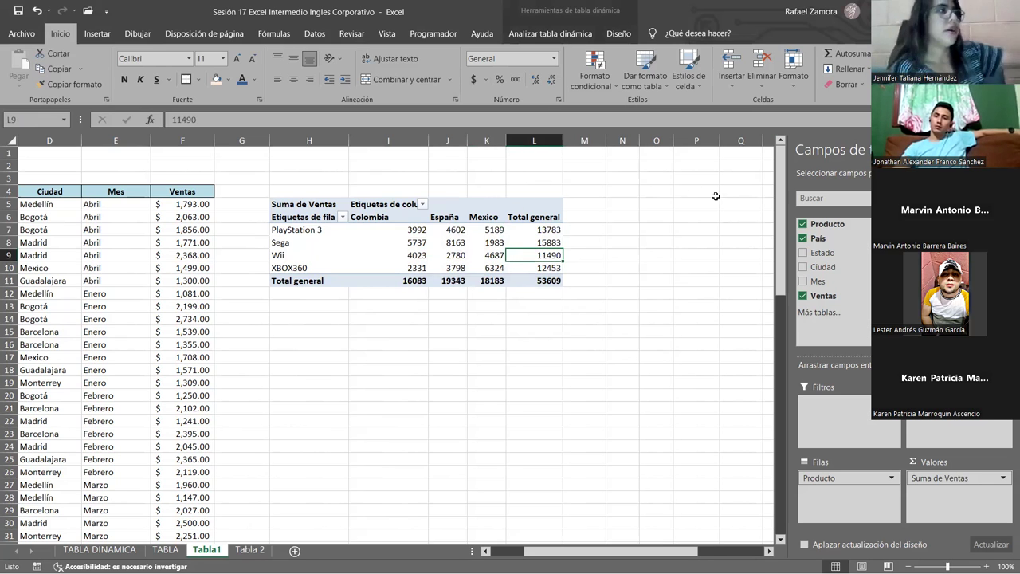
# View the value field settings of Suma de Ventas and close them without changing anything
pyautogui.click(1004, 478)
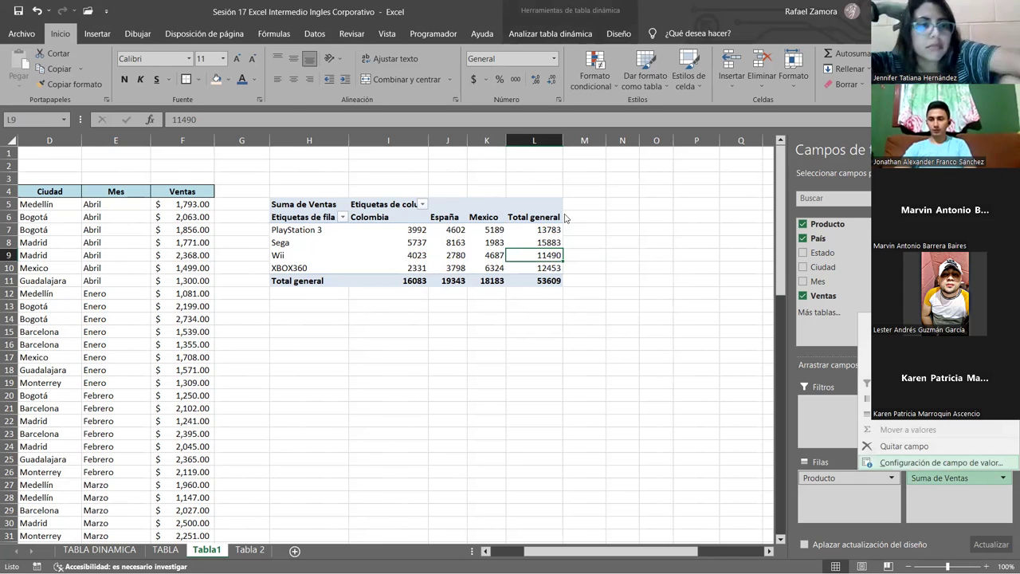
pyautogui.click(987, 471)
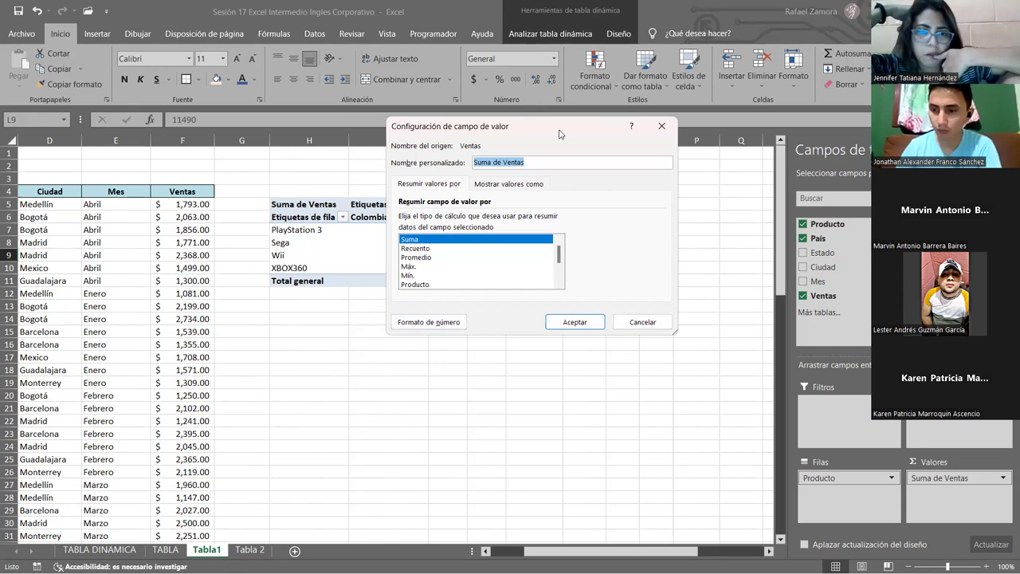
pyautogui.moveTo(559, 132); pyautogui.dragTo(552, 164)
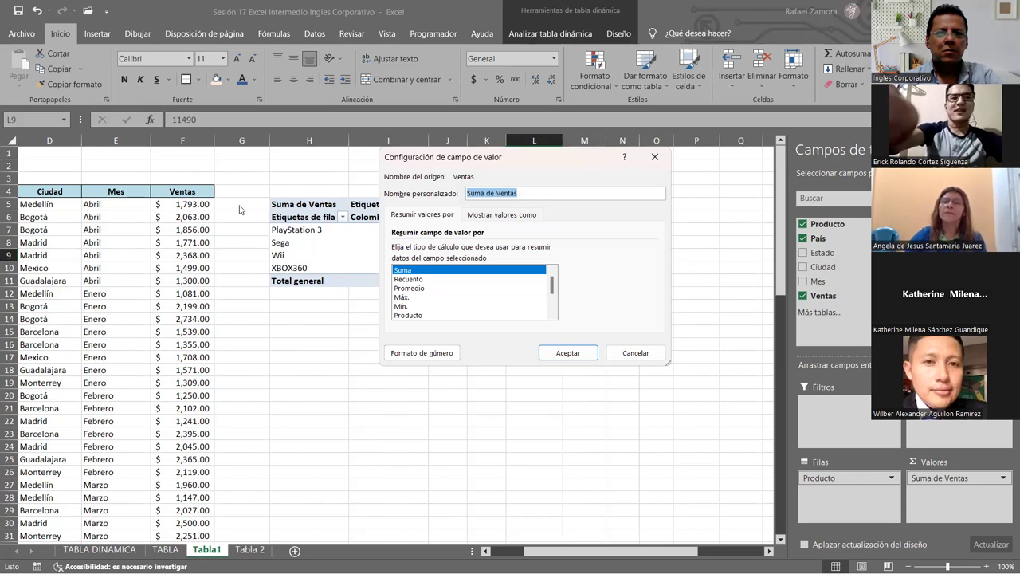
pyautogui.click(647, 353)
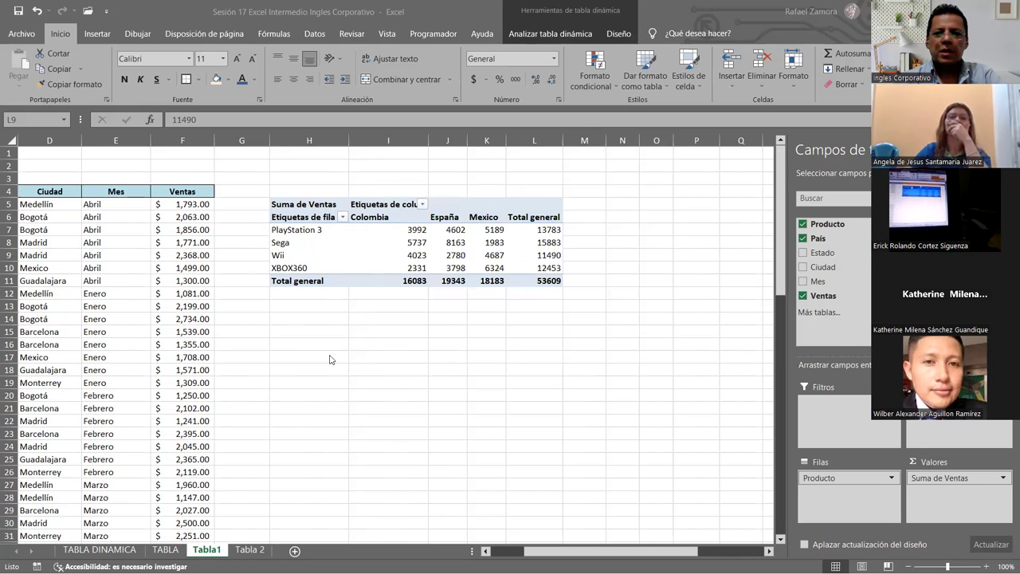
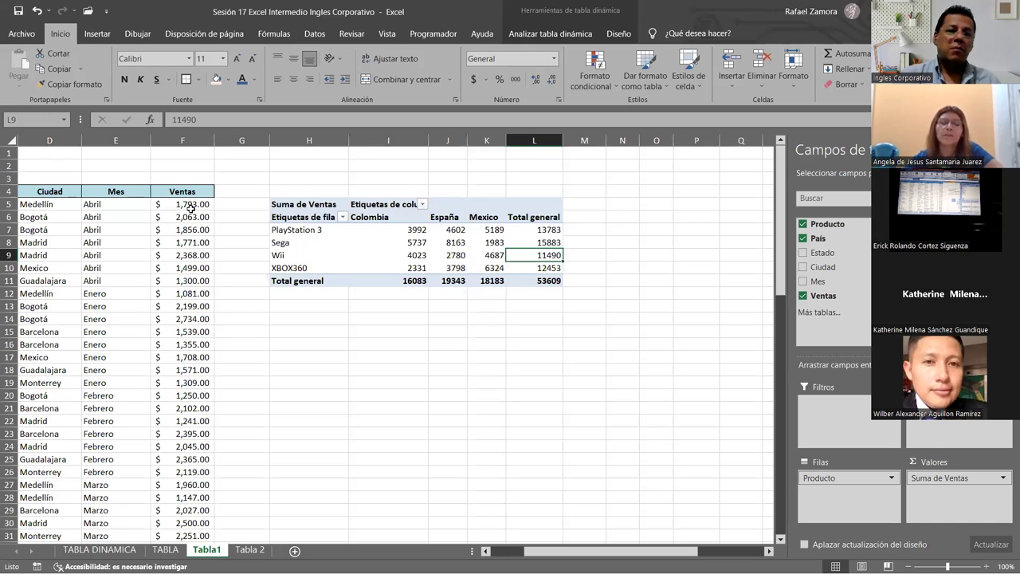
# Examine the entries in the País, Ciudad and Mes columns of the source sales data
pyautogui.hscroll(-3, 192, 209)
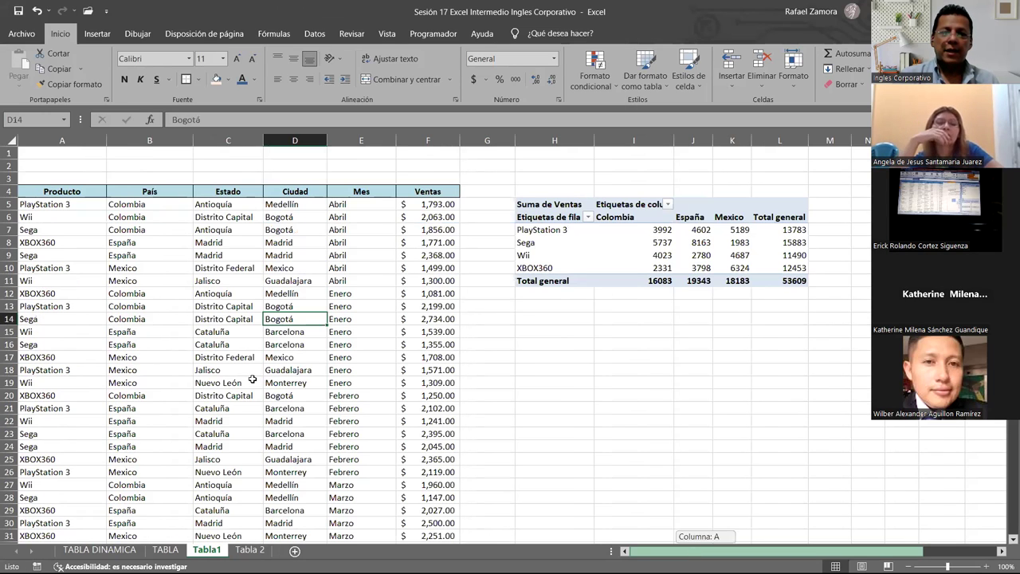
pyautogui.click(177, 306)
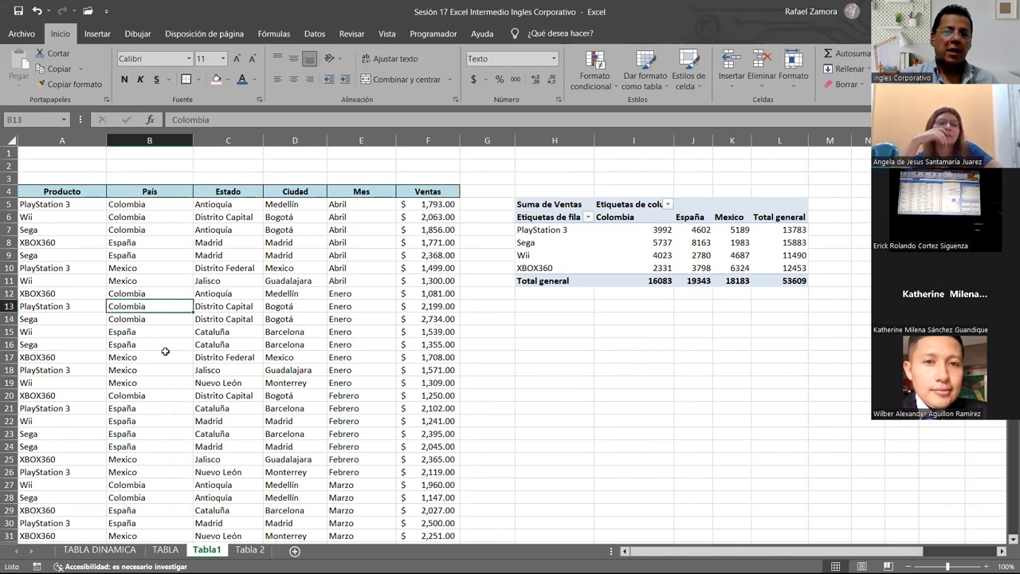
pyautogui.press('Down')
pyautogui.press('Down')
pyautogui.press('Down')
pyautogui.press('Down')
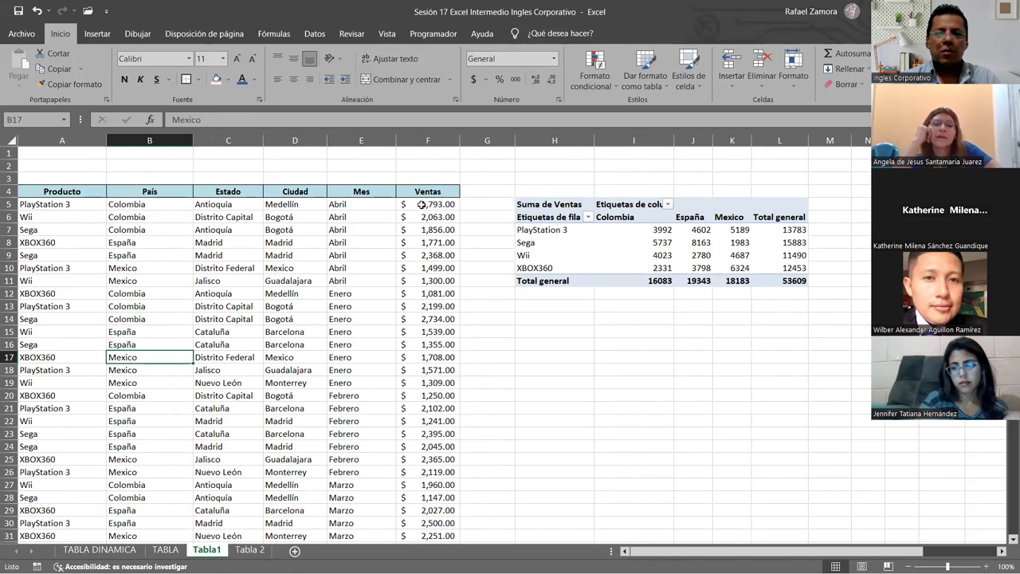
pyautogui.click(319, 280)
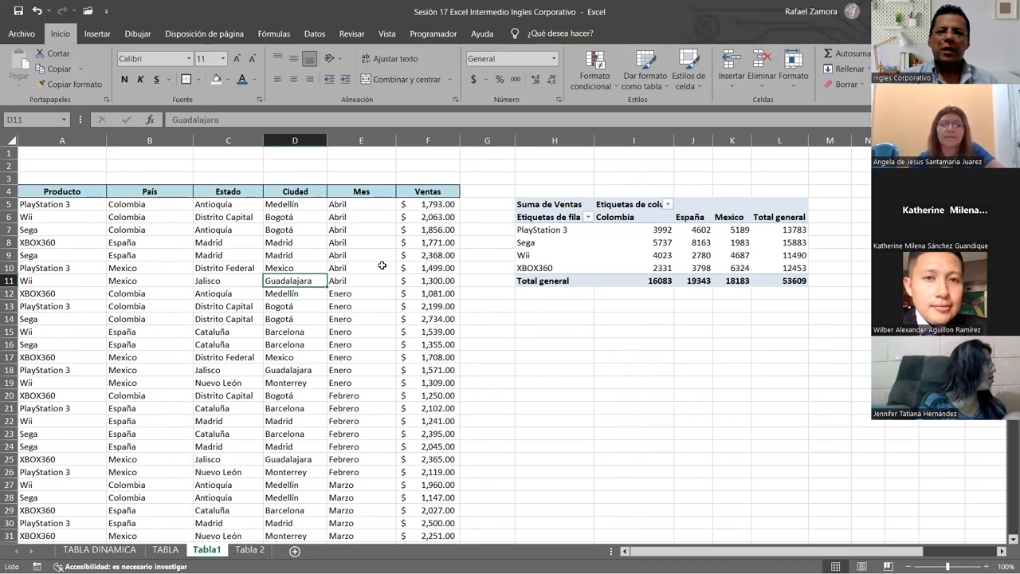
pyautogui.moveTo(381, 265); pyautogui.dragTo(383, 331)
pyautogui.click(339, 271)
pyautogui.click(329, 239)
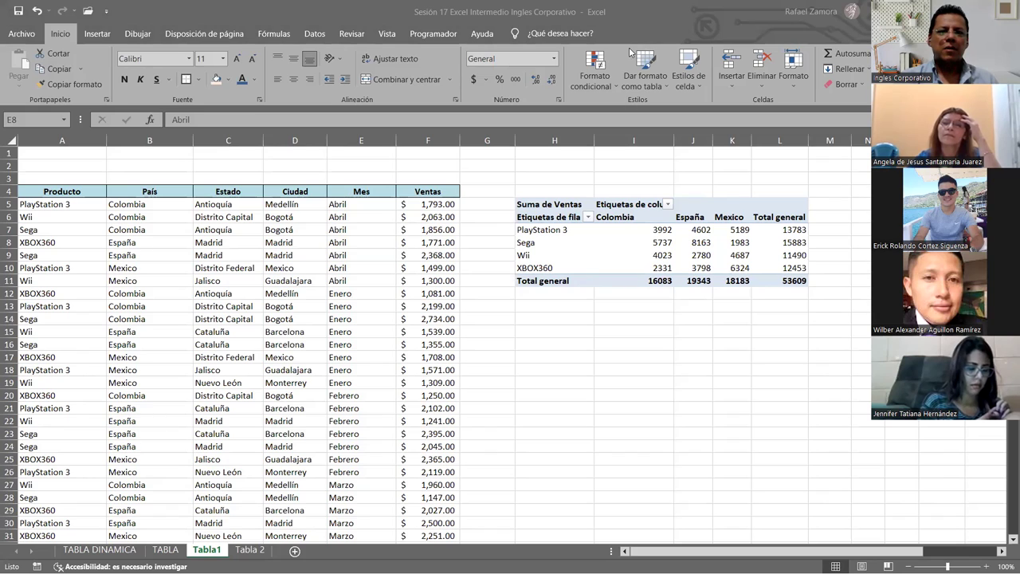
pyautogui.click(343, 243)
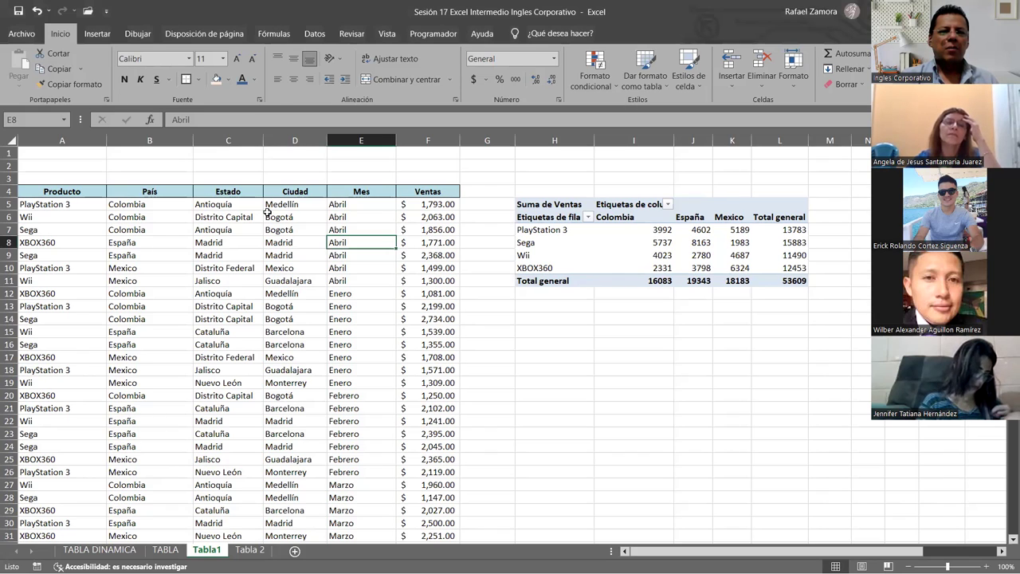
# Insert an empty PivotTable from the range Tabla1!$A$4:$F$33 at cell H14 of the existing Tabla1 sheet
pyautogui.click(98, 34)
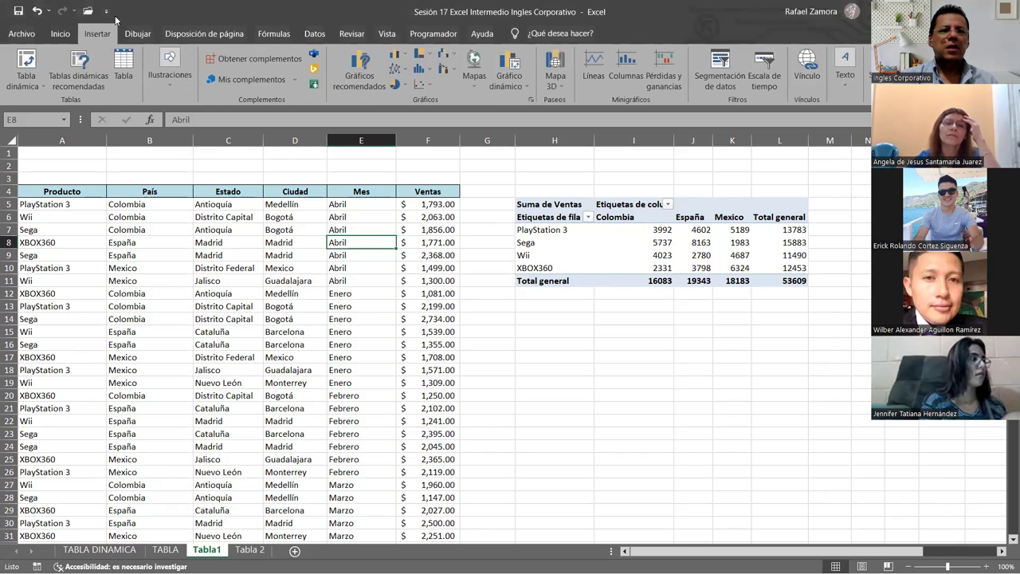
pyautogui.click(19, 64)
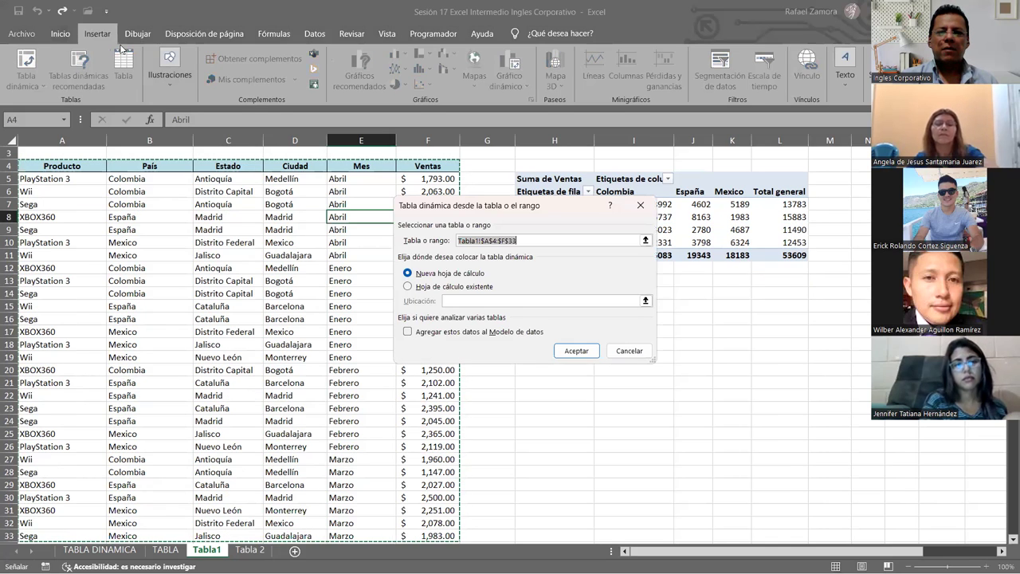
pyautogui.click(435, 289)
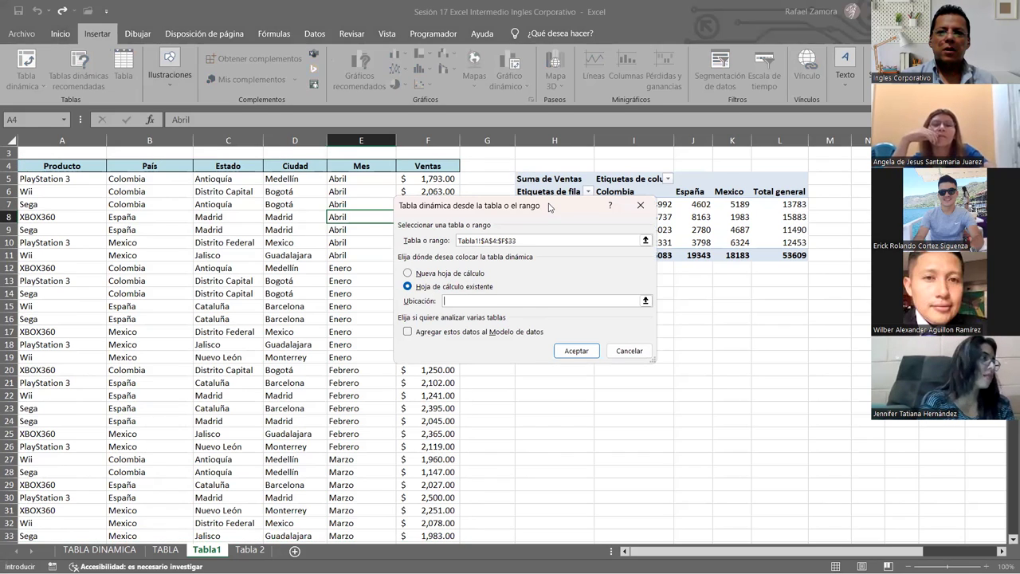
pyautogui.moveTo(550, 207); pyautogui.dragTo(368, 72)
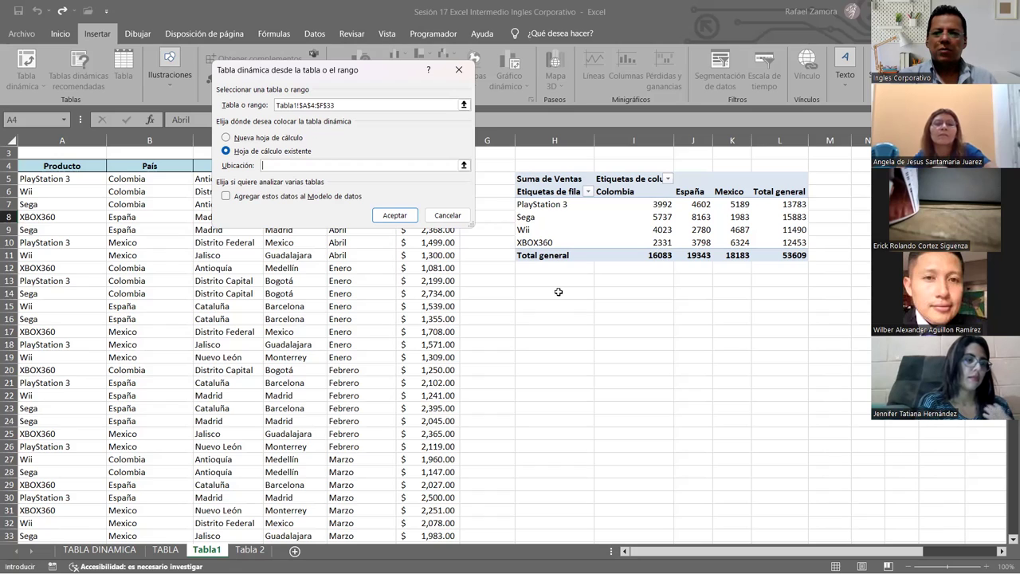
pyautogui.click(559, 296)
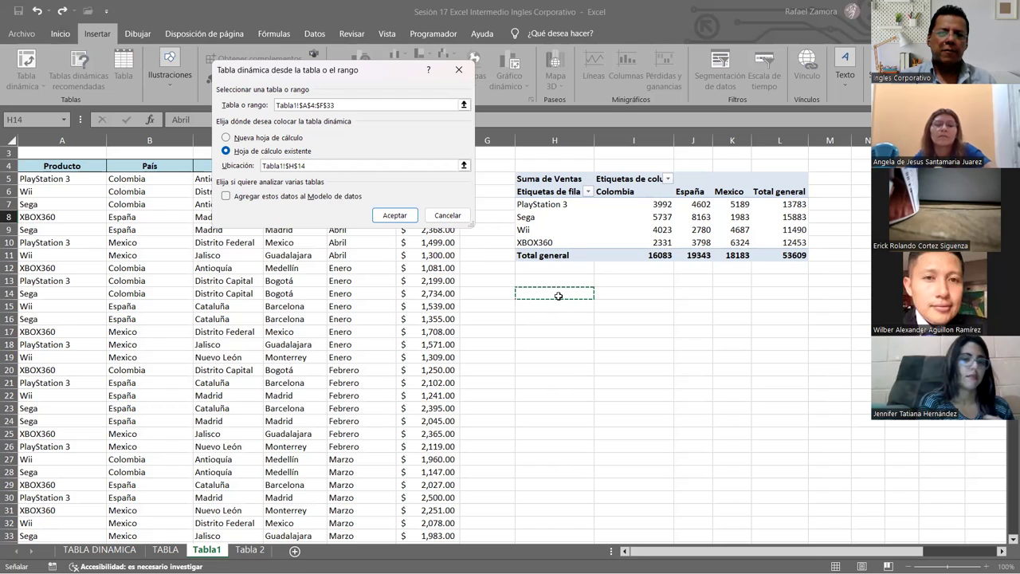
pyautogui.click(400, 215)
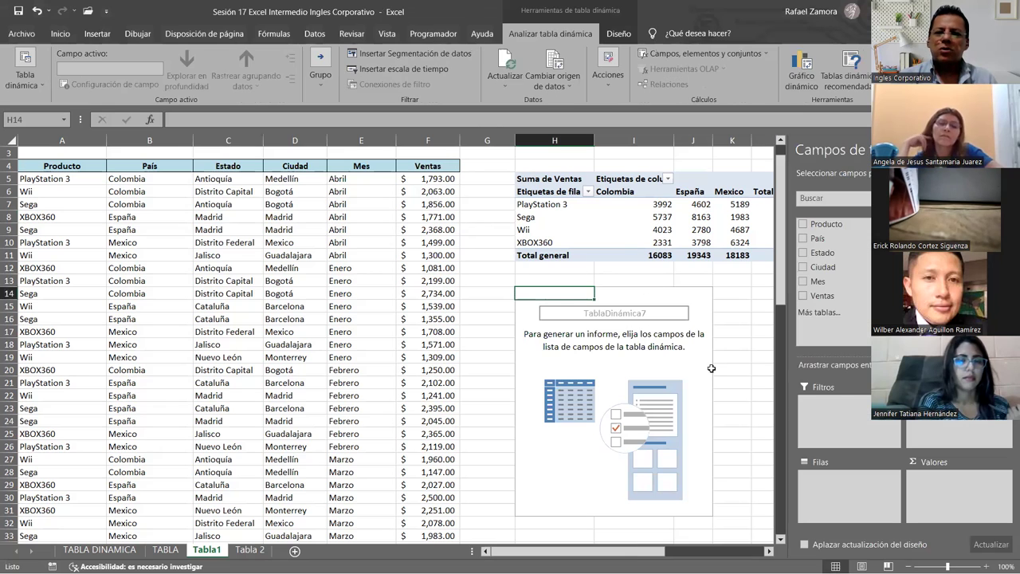
pyautogui.moveTo(650, 554)
pyautogui.mouseDown()
pyautogui.moveTo(676, 553)
pyautogui.moveTo(666, 555)
pyautogui.mouseUp()
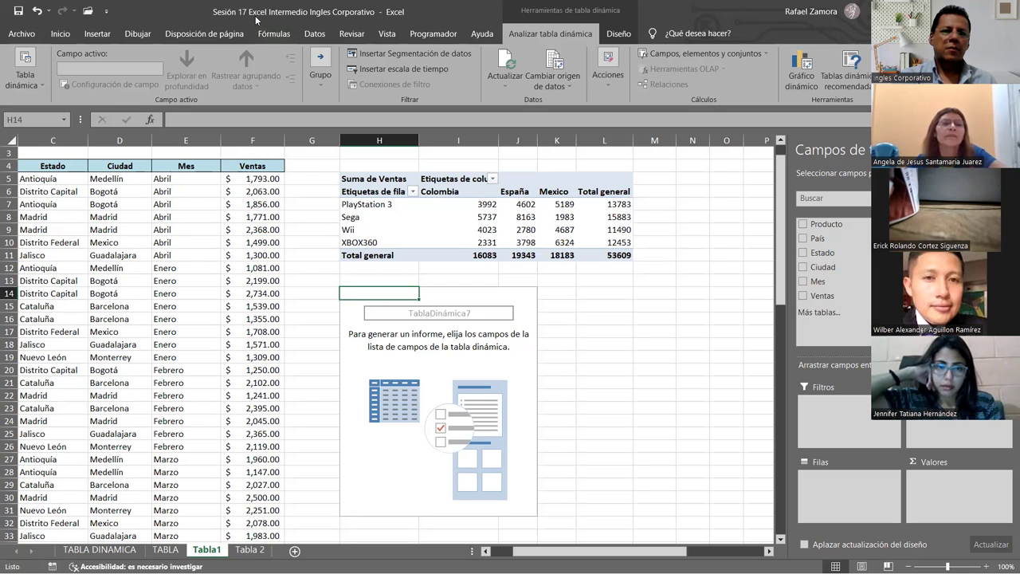
pyautogui.click(49, 267)
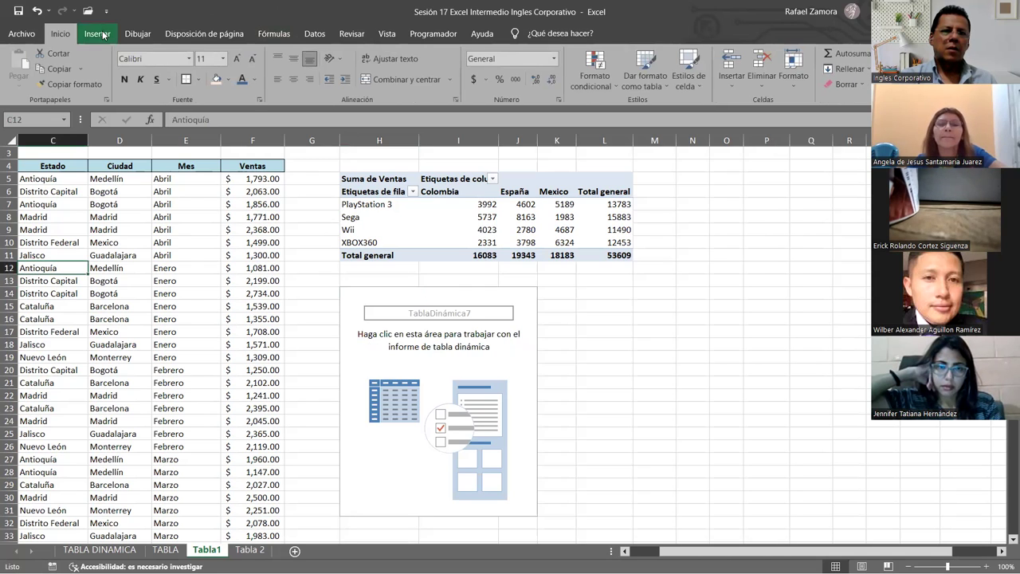
pyautogui.click(97, 33)
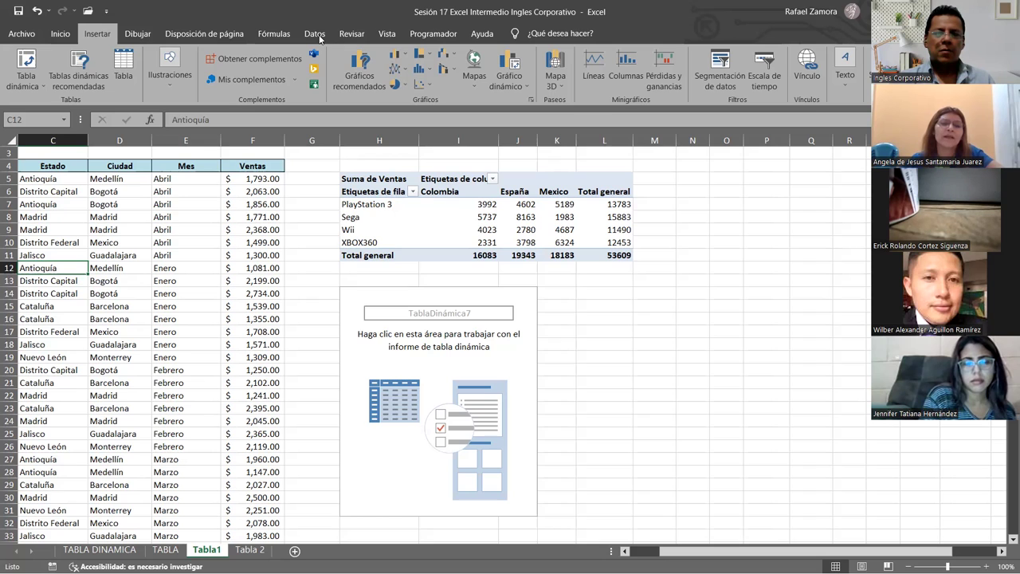
pyautogui.write('0')
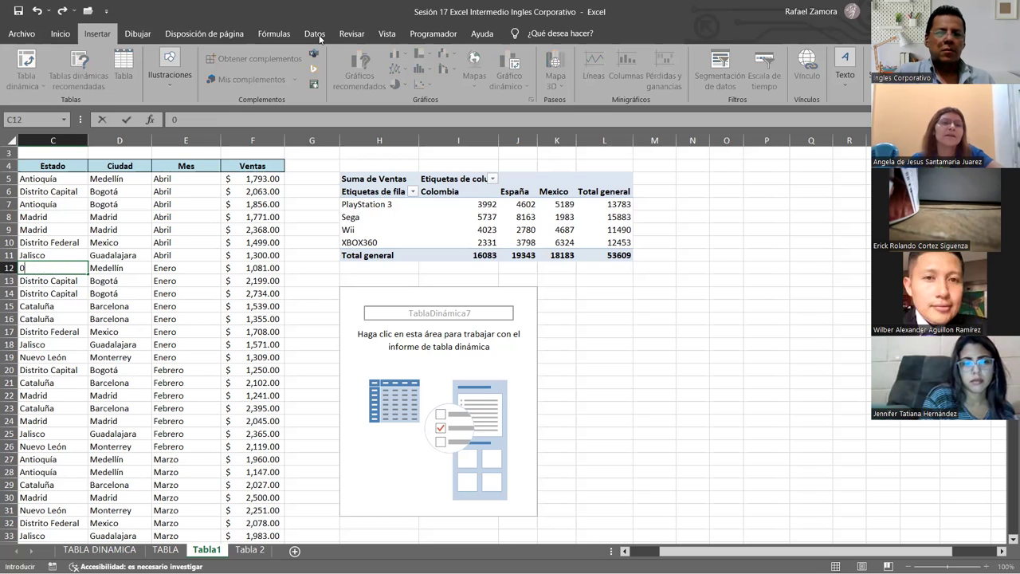
pyautogui.press('Escape')
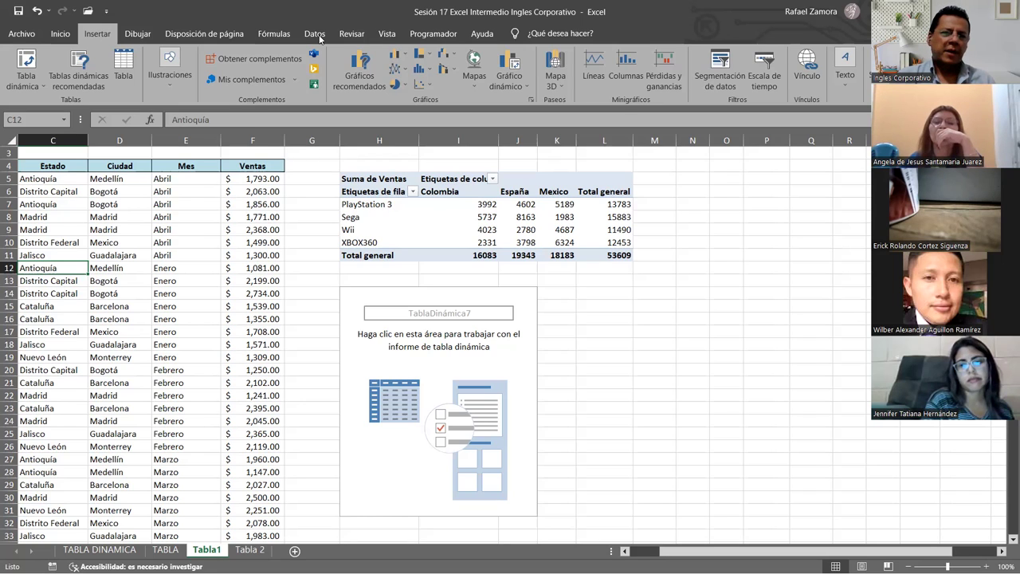
pyautogui.click(29, 69)
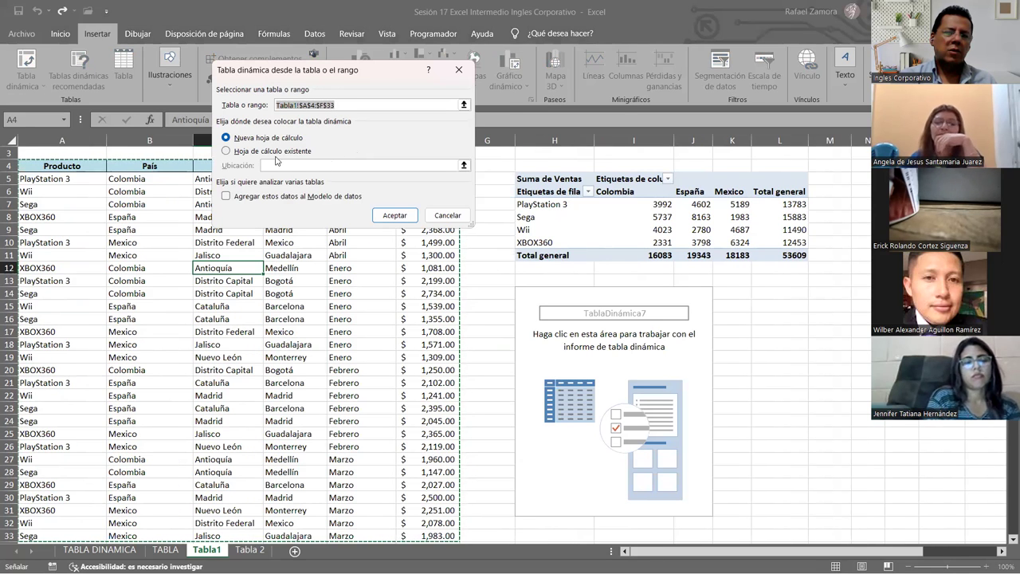
pyautogui.click(447, 216)
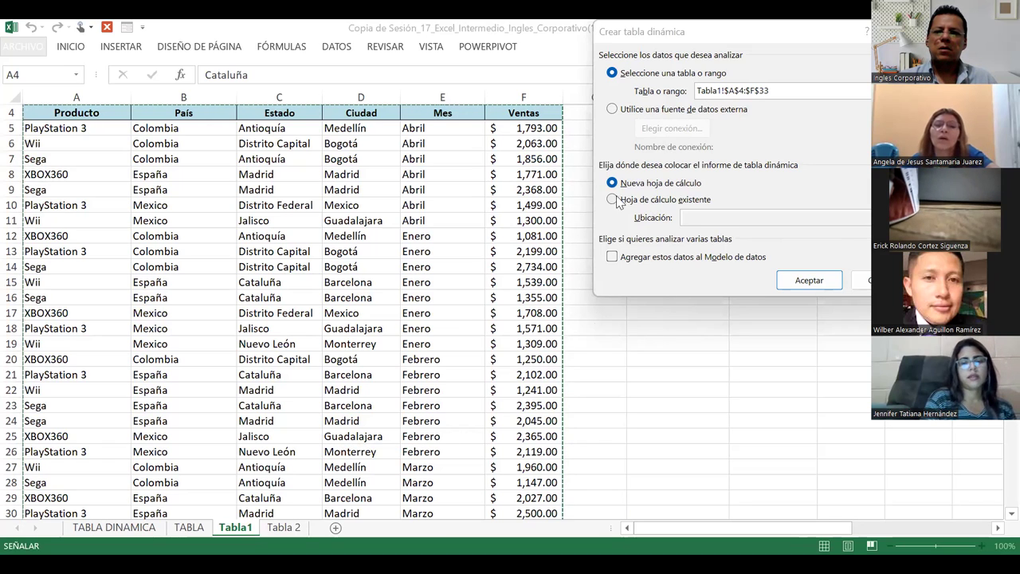
# In the Copia de Sesión_17 workbook, create a PivotTable from Tabla1!$A$4:$F$33 at cell H10 of the existing Tabla1 sheet
pyautogui.hotkey('alt', 'e')
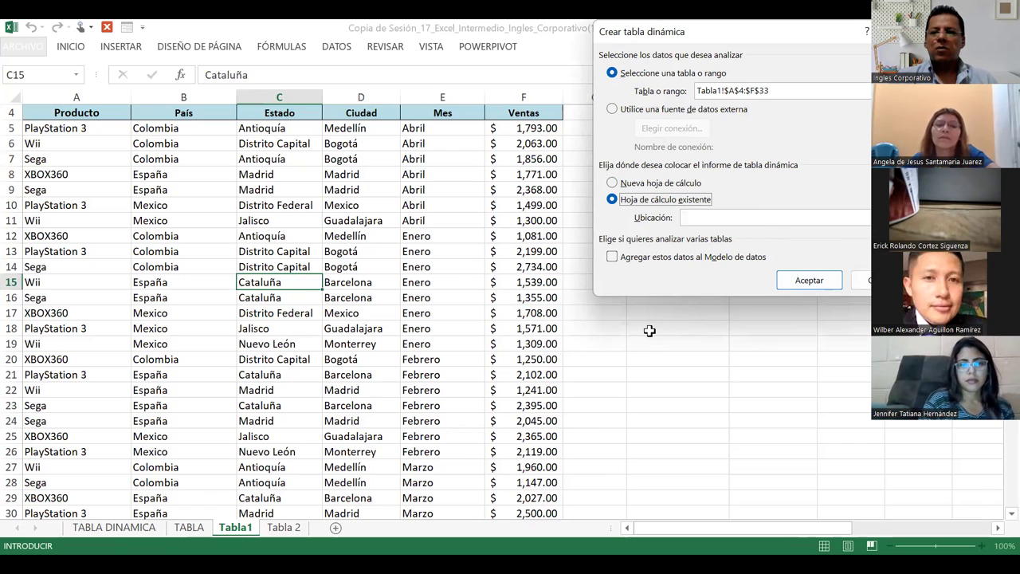
pyautogui.click(728, 221)
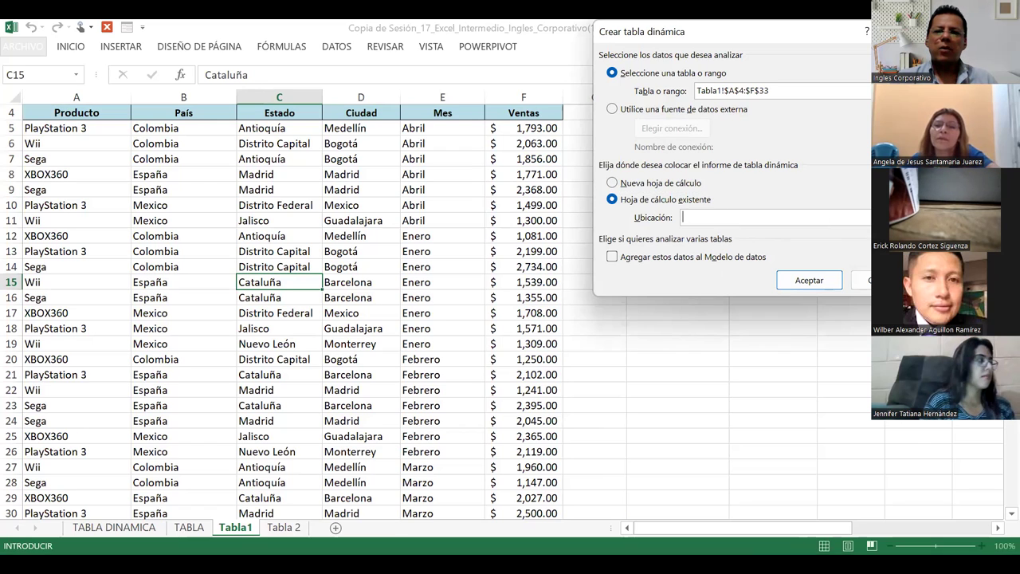
pyautogui.click(897, 217)
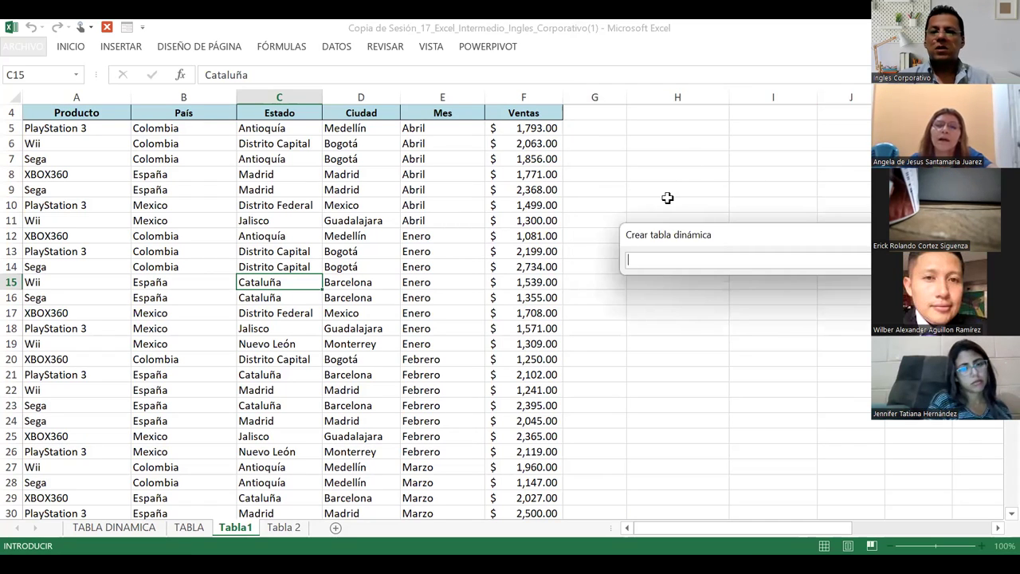
pyautogui.click(668, 201)
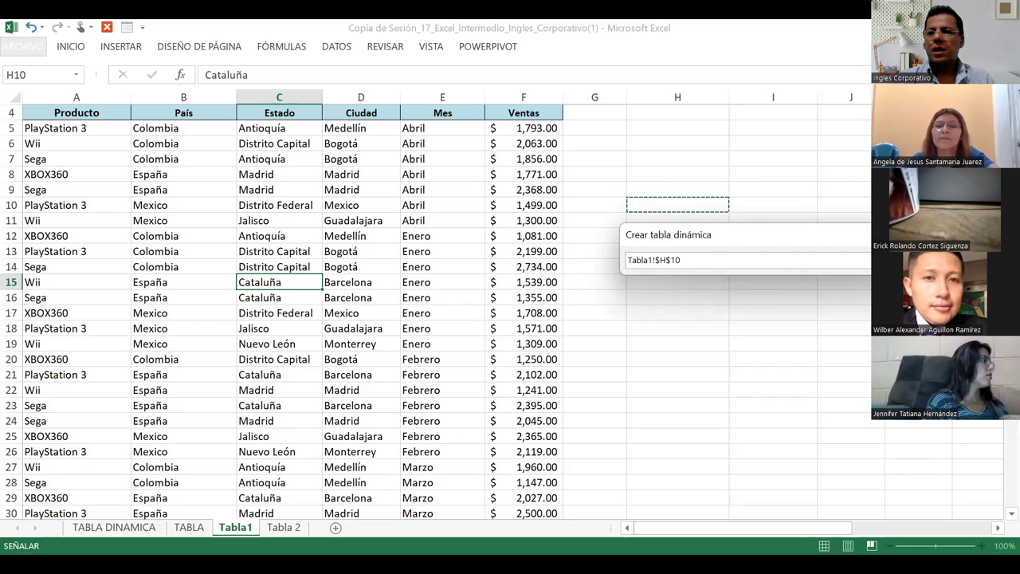
pyautogui.press('F2')
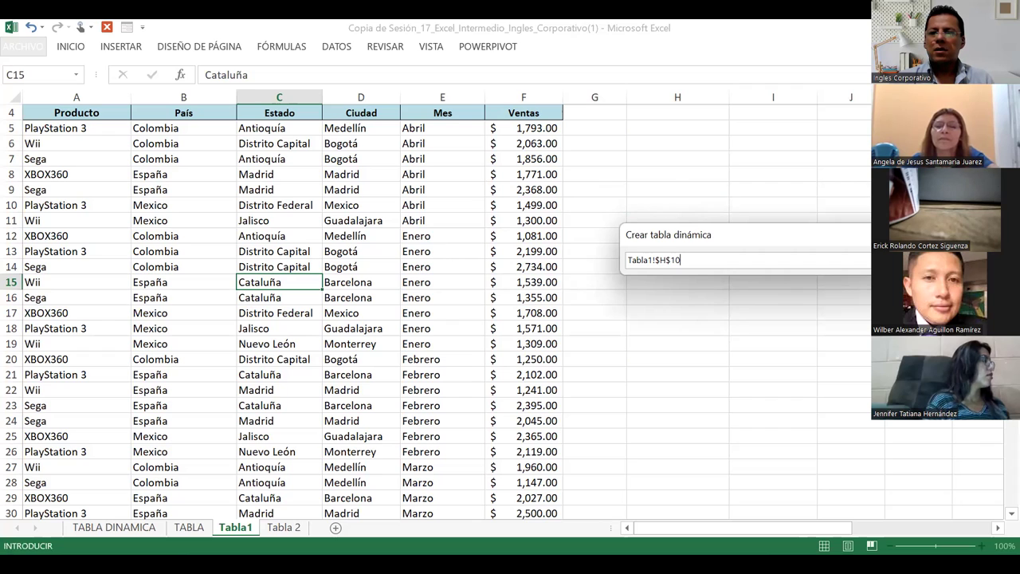
pyautogui.press('Return')
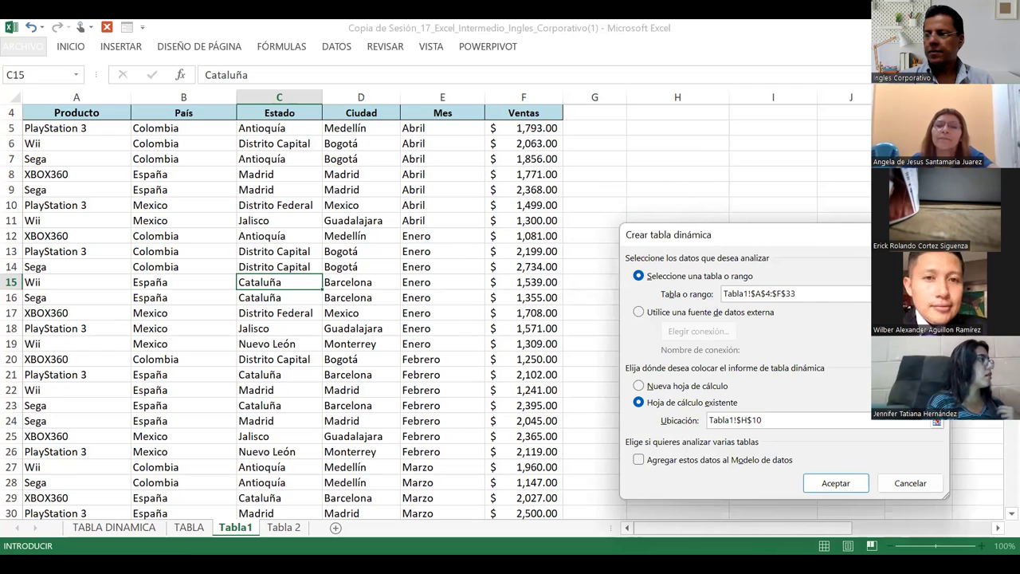
pyautogui.moveTo(717, 234); pyautogui.dragTo(747, 66)
pyautogui.click(858, 315)
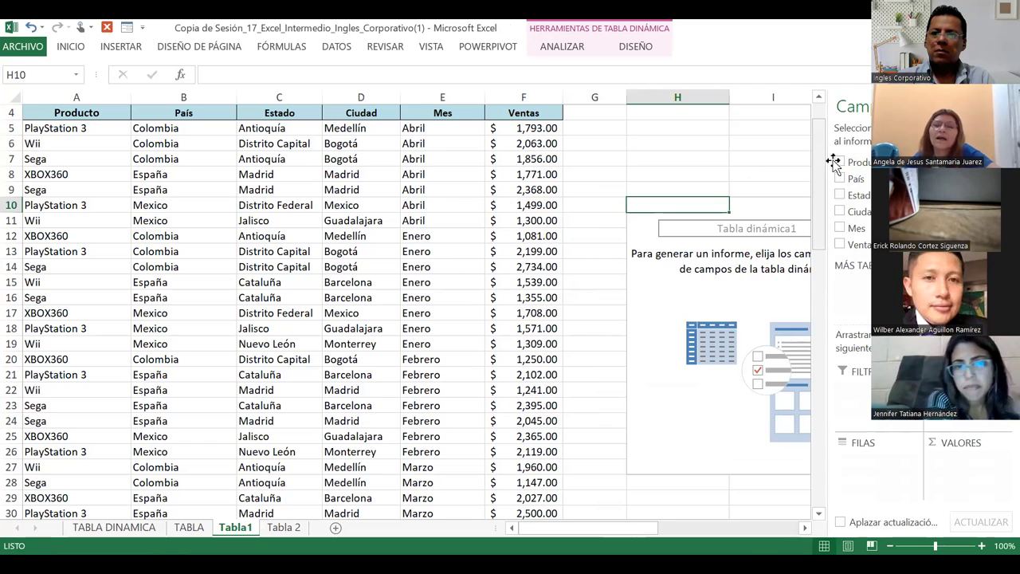
# Add the Producto field to the new PivotTable's rows and select its product labels
pyautogui.click(839, 163)
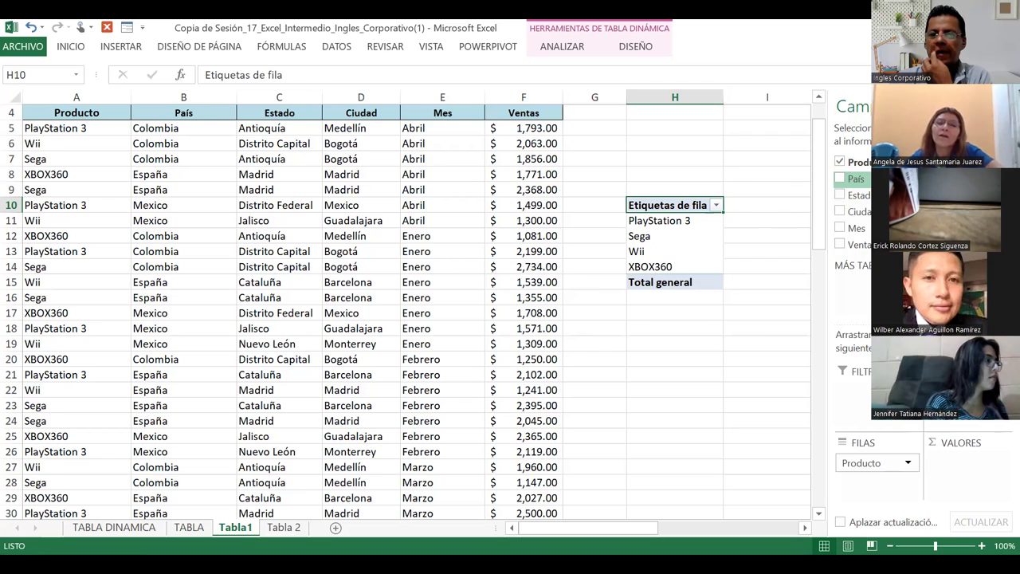
pyautogui.click(758, 203)
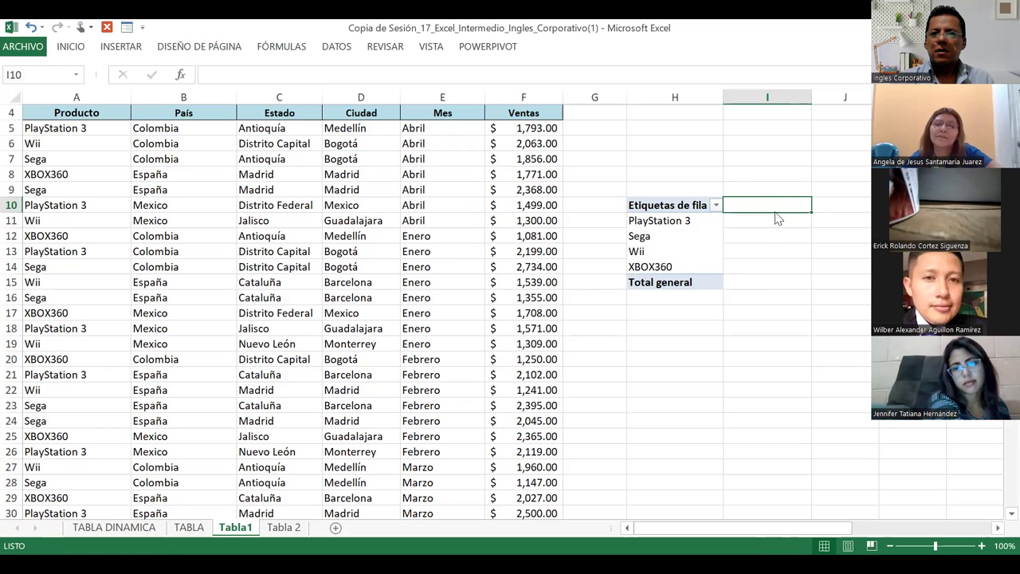
pyautogui.click(627, 257)
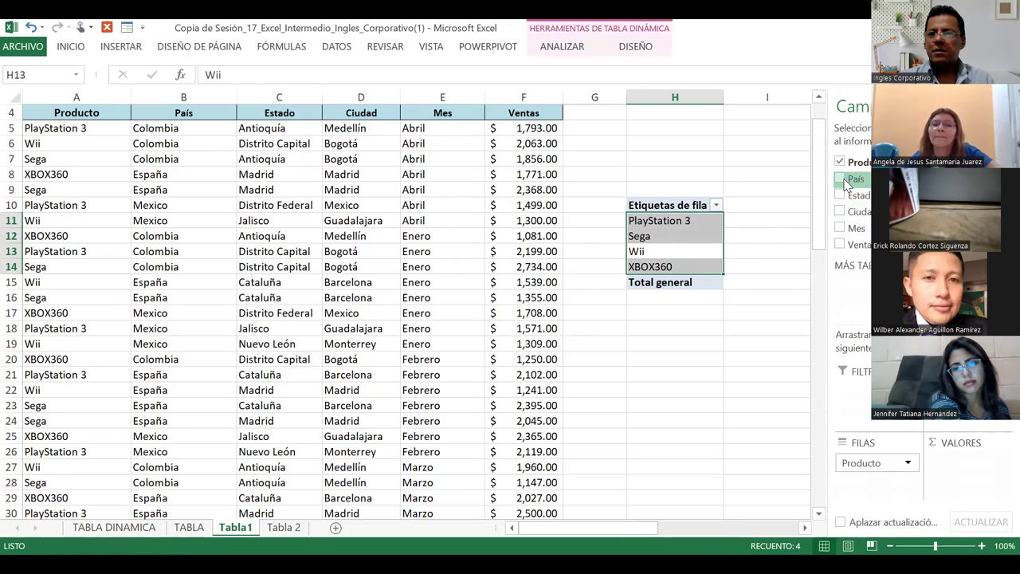
# Place País in the PivotTable's columns and Ventas in its values as a sum
pyautogui.moveTo(850, 182)
pyautogui.mouseDown()
pyautogui.moveTo(791, 200)
pyautogui.moveTo(841, 172)
pyautogui.mouseUp()
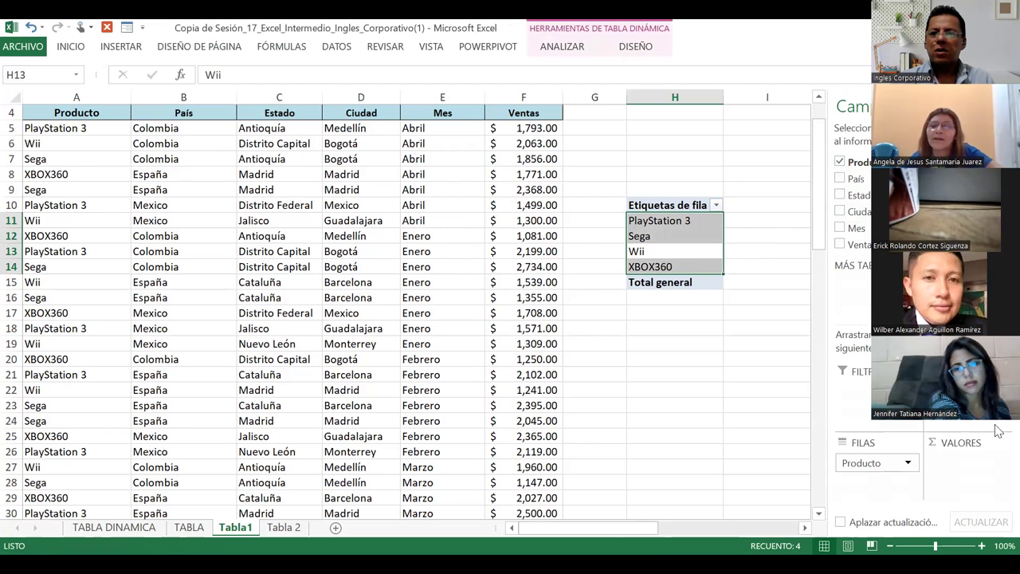
pyautogui.scroll(-1, 998, 506)
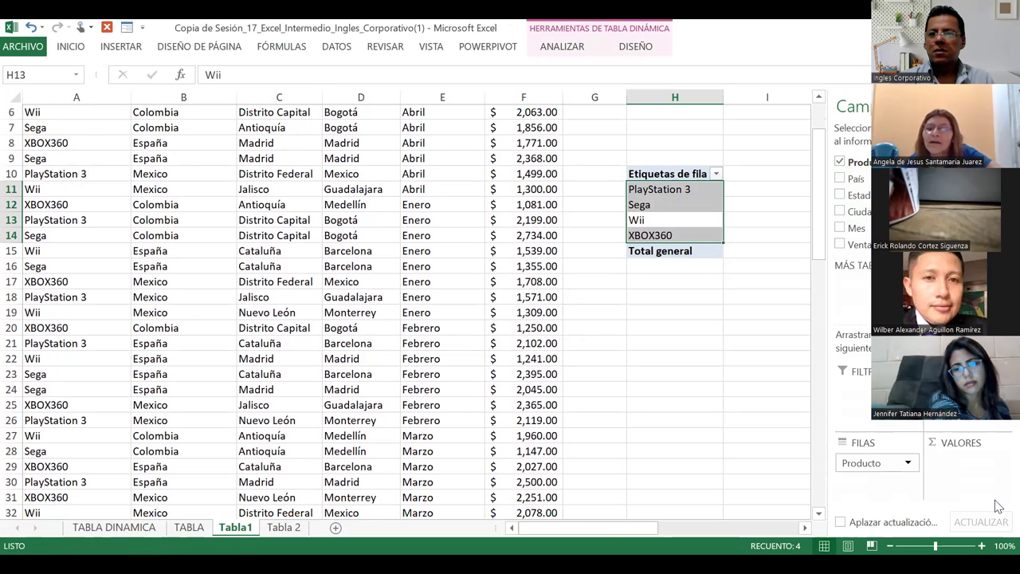
pyautogui.scroll(-4, 998, 506)
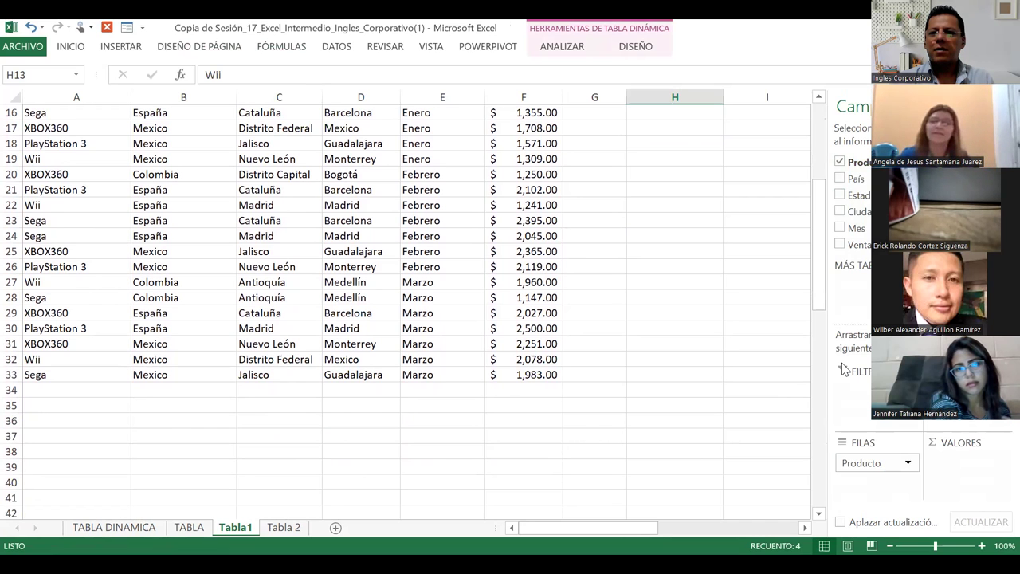
pyautogui.scroll(3, 406, 311)
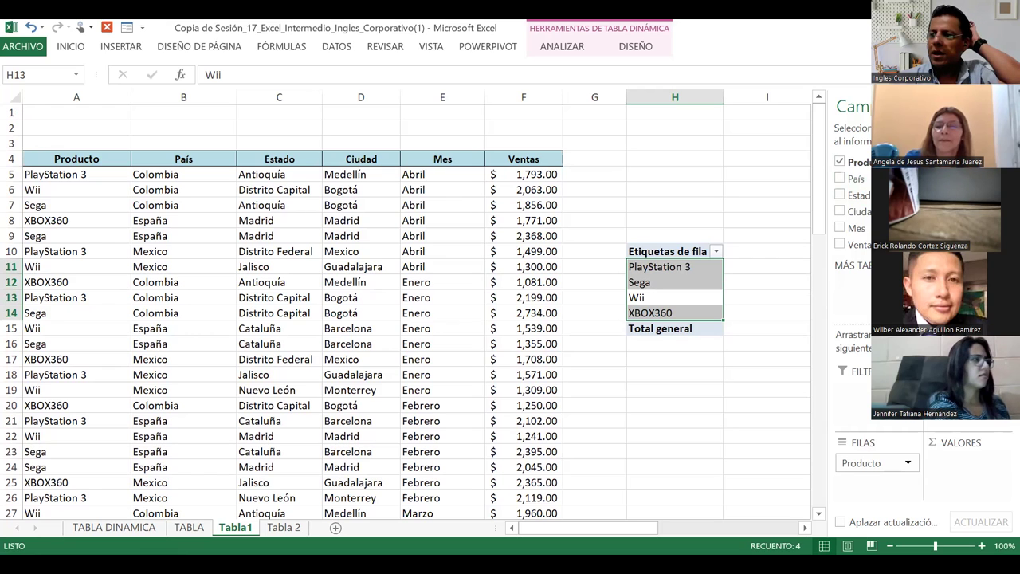
pyautogui.moveTo(855, 178); pyautogui.dragTo(765, 271)
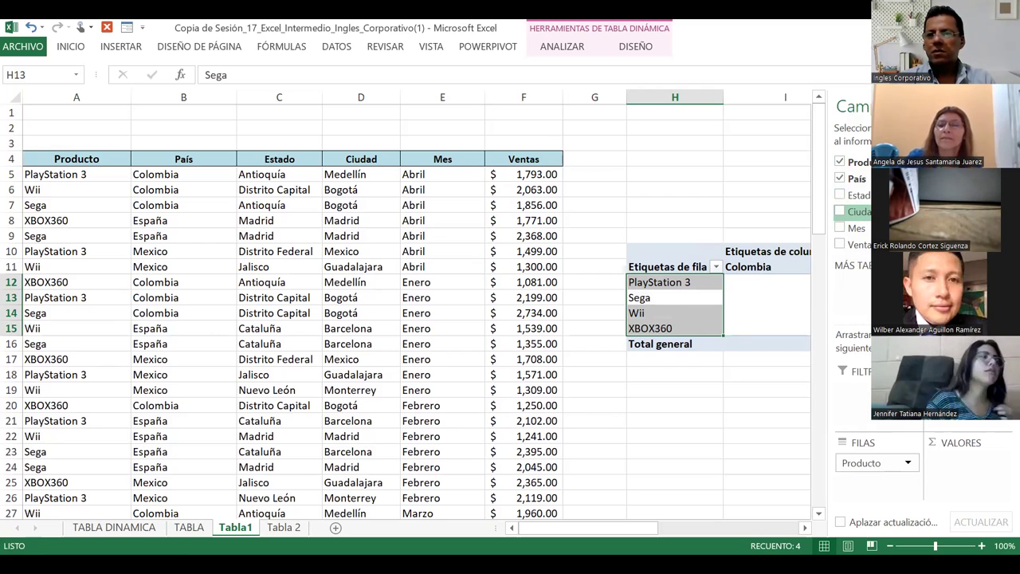
pyautogui.moveTo(860, 244); pyautogui.dragTo(957, 473)
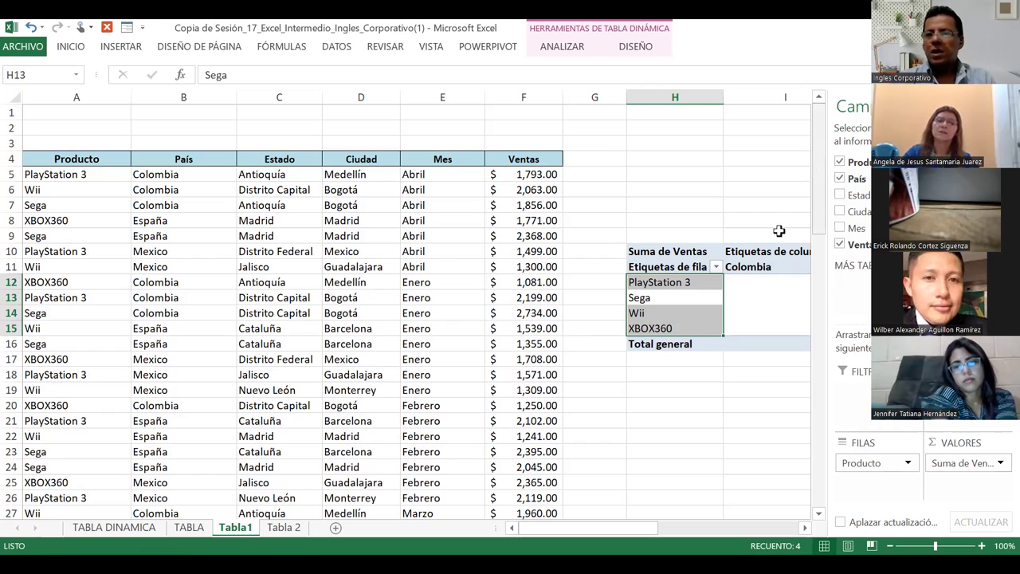
# Narrow the Ventas column of the source data and view the PivotTable's sales figures by country
pyautogui.click(695, 296)
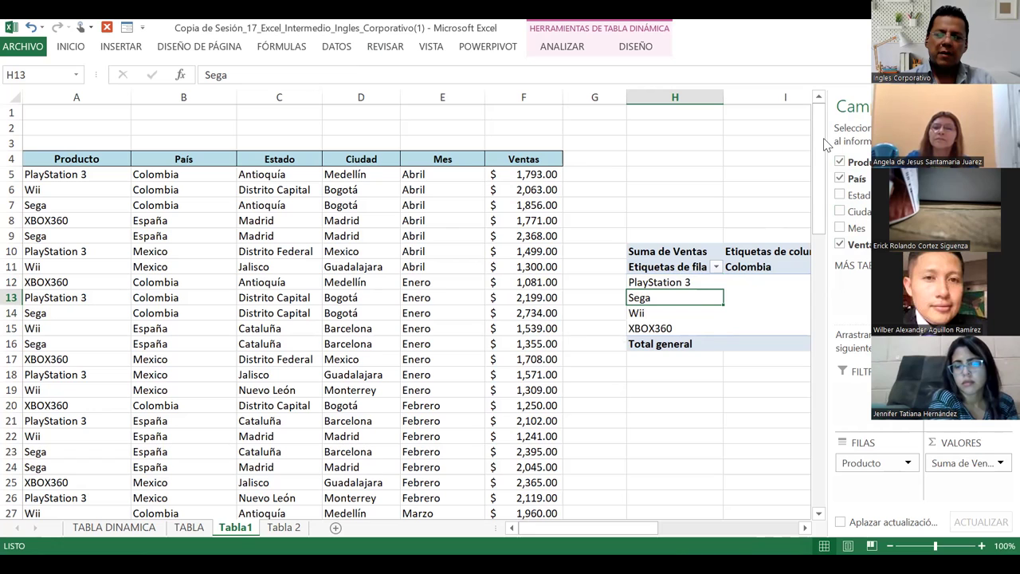
pyautogui.scroll(-1, 819, 144)
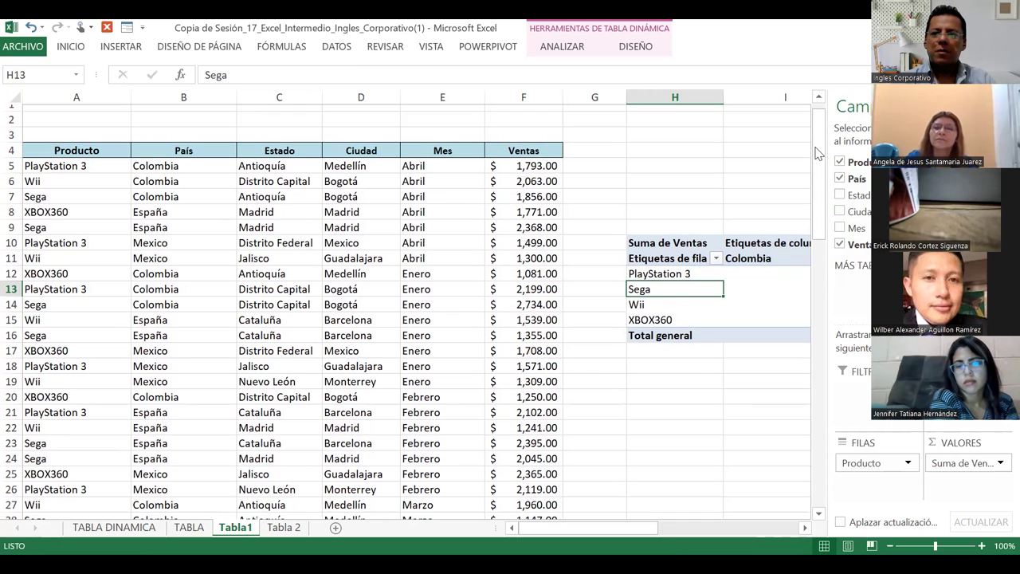
pyautogui.scroll(-1, 412, 313)
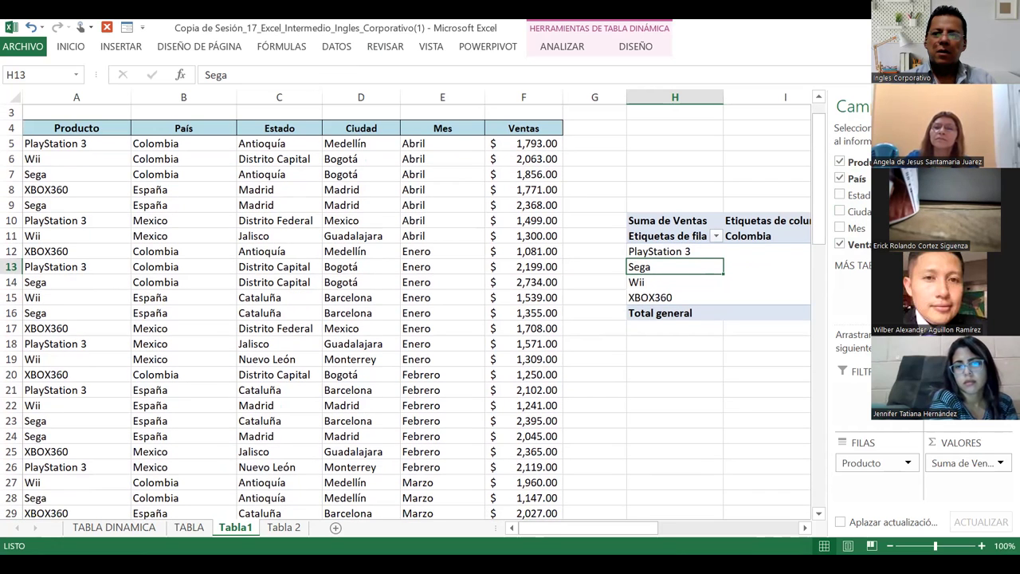
pyautogui.click(818, 97)
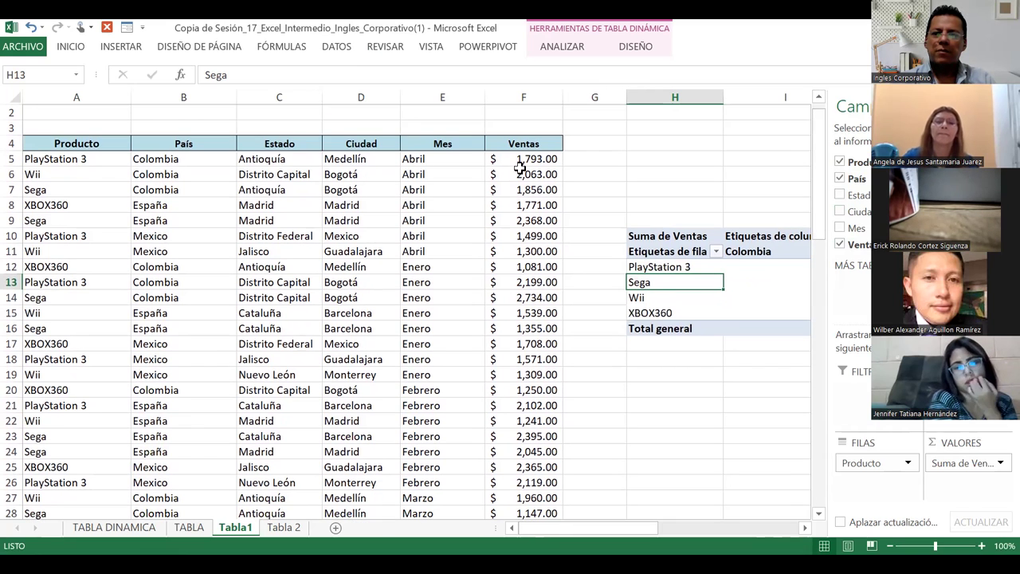
pyautogui.moveTo(563, 91); pyautogui.dragTo(543, 101)
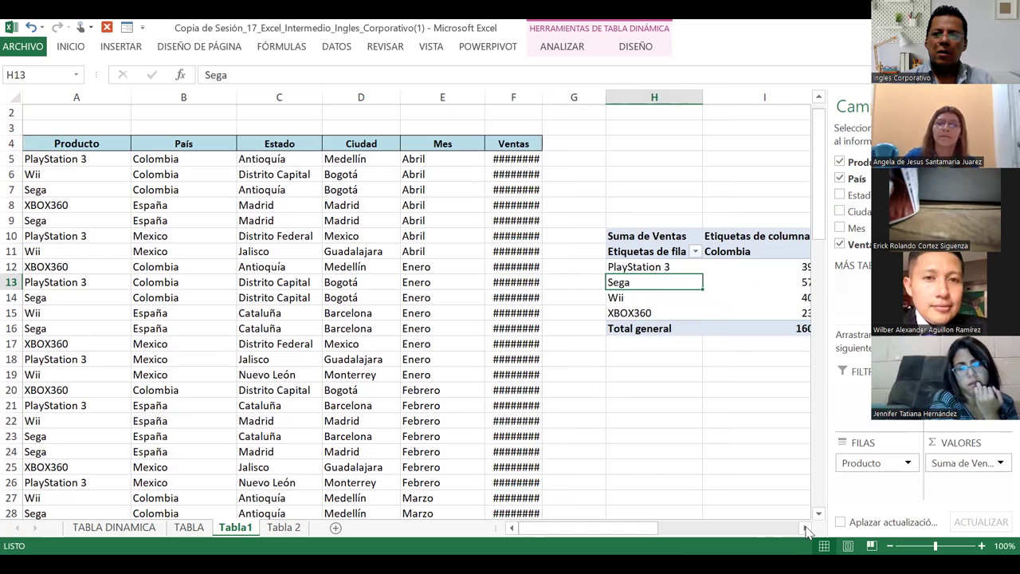
pyautogui.hscroll(1, 801, 383)
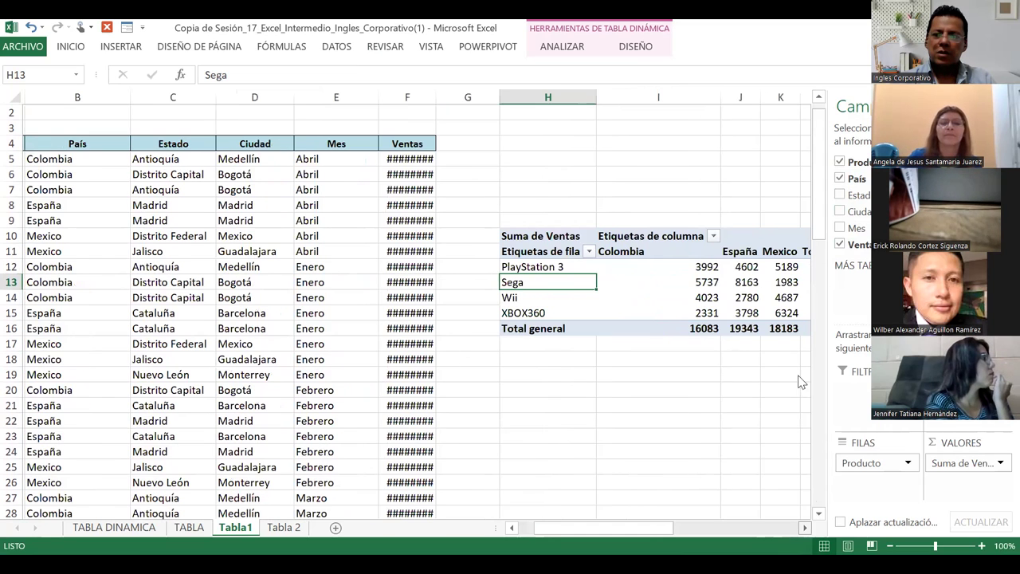
pyautogui.hscroll(1, 735, 332)
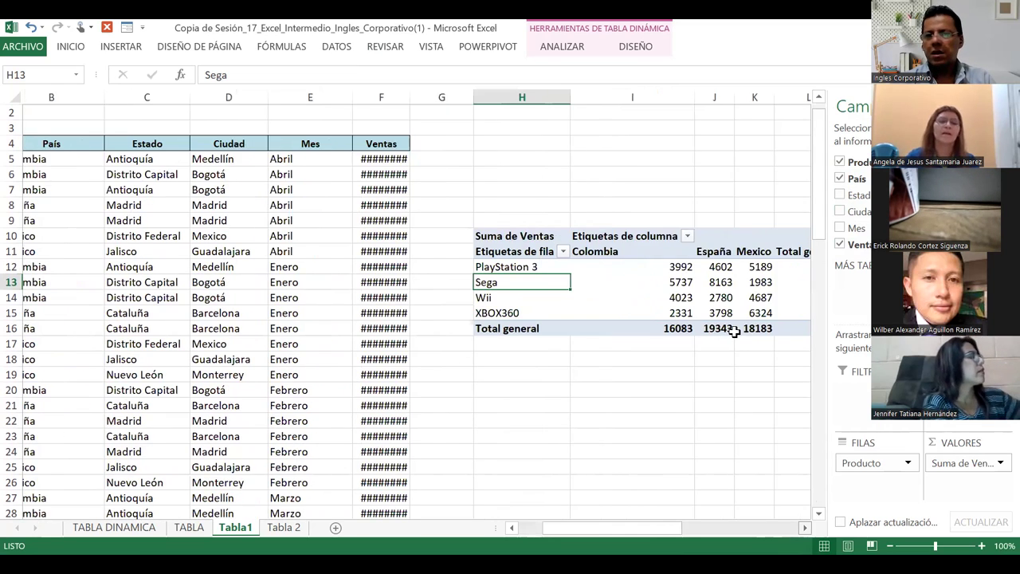
pyautogui.hscroll(2, 784, 292)
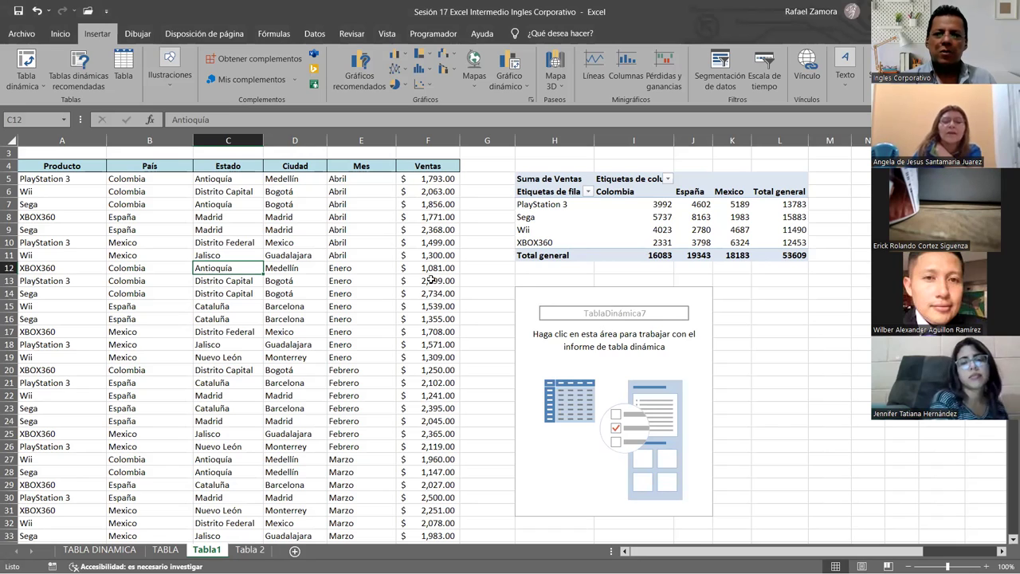
# In the original Sesión 17 workbook, delete the empty PivotTable that starts at cell H14 of the Tabla1 sheet
pyautogui.click(525, 295)
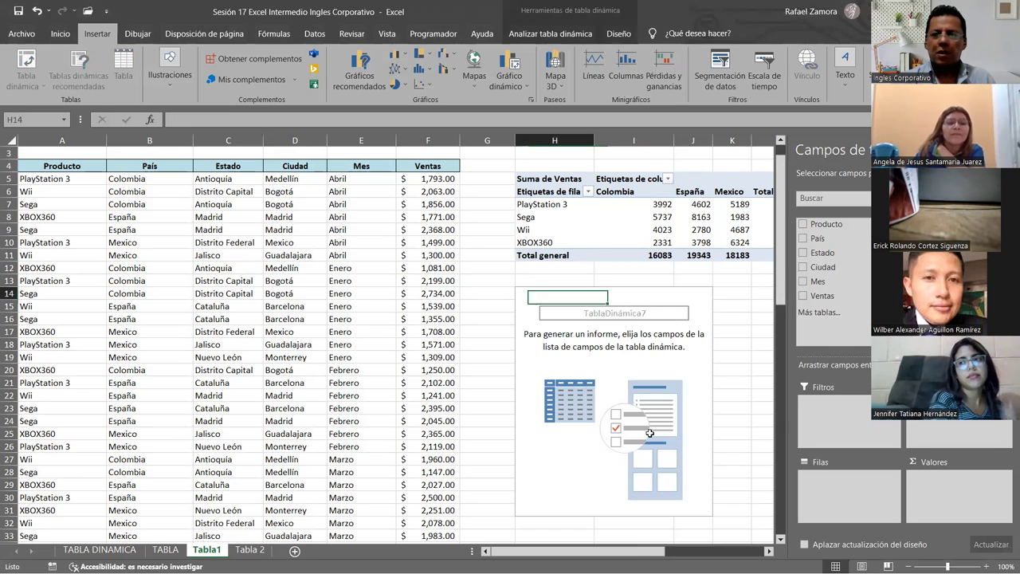
pyautogui.moveTo(650, 433); pyautogui.dragTo(706, 522)
pyautogui.press('Delete')
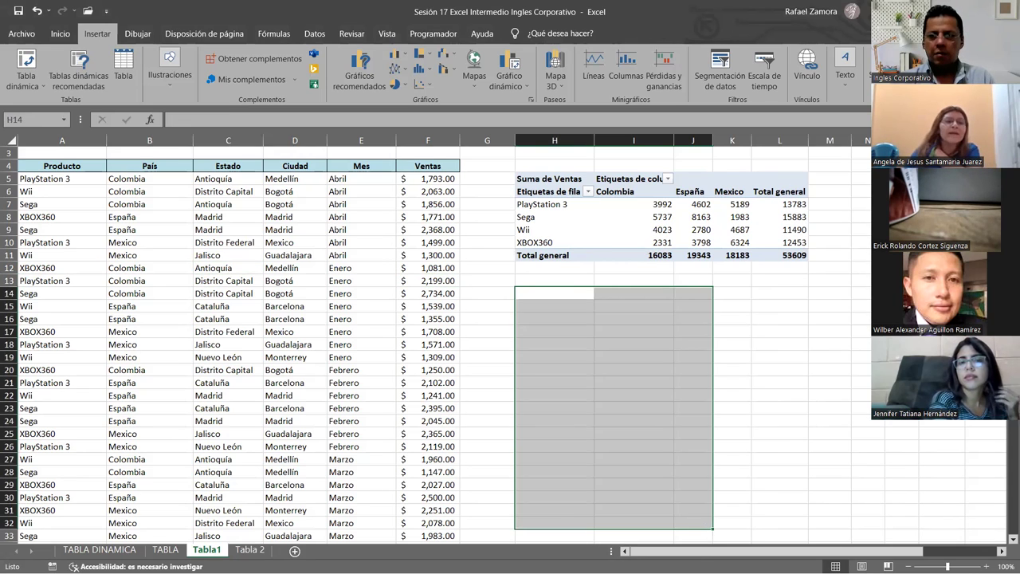
pyautogui.click(653, 355)
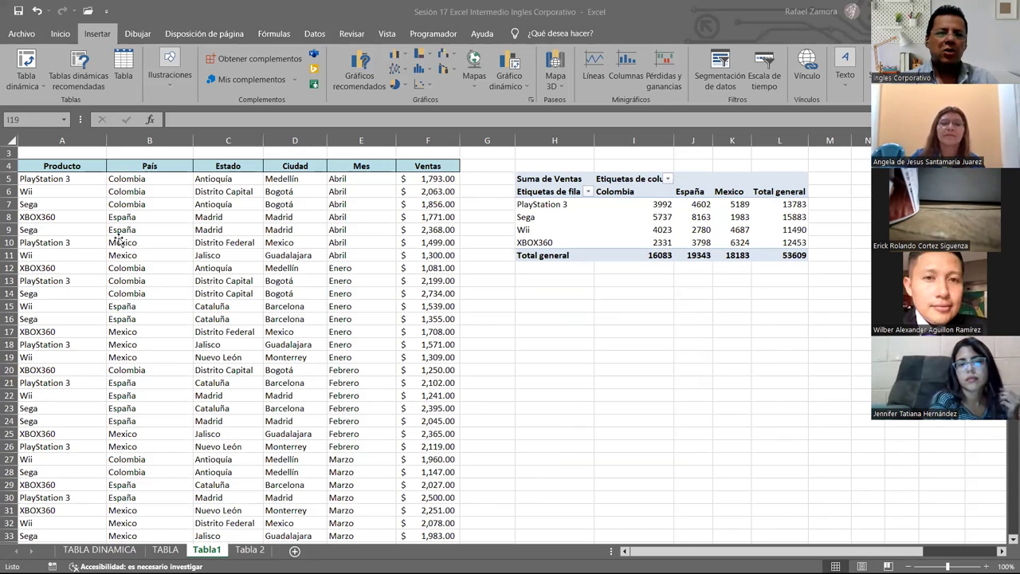
# Create a PivotTable from Tabla1!$A$4:$F$33 at cell H14 of the existing Tabla1 sheet
pyautogui.click(175, 247)
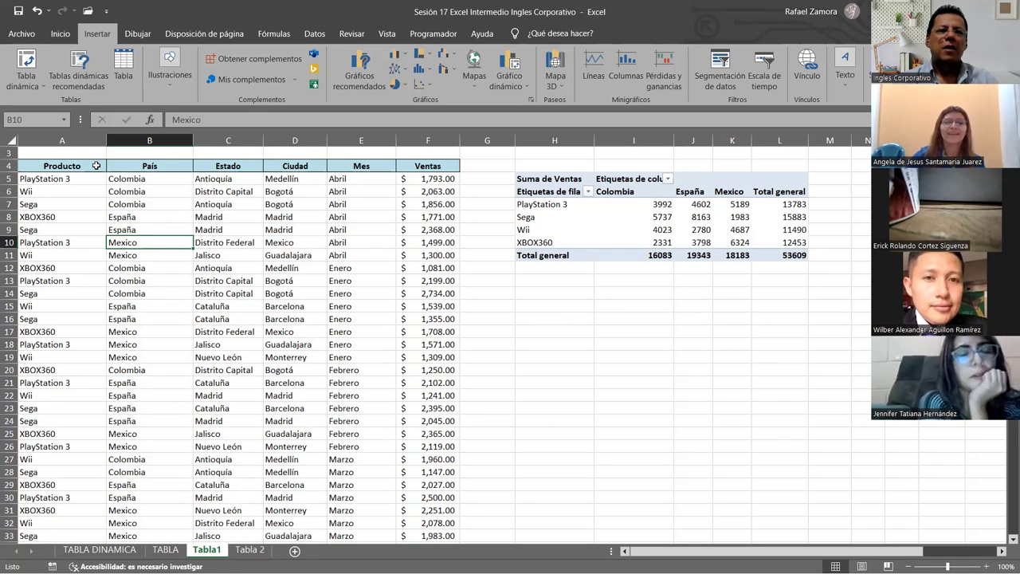
pyautogui.click(24, 61)
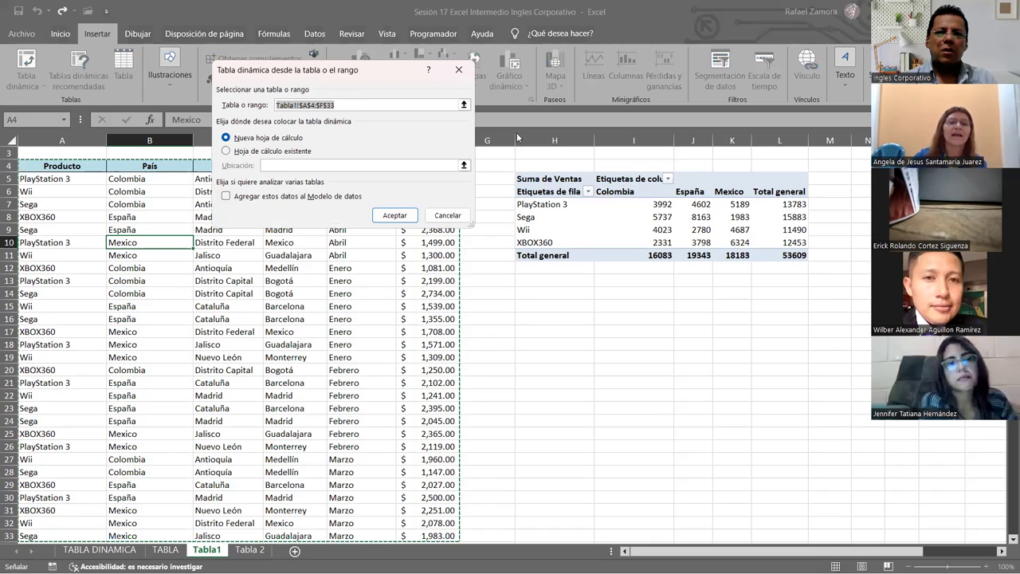
pyautogui.moveTo(372, 72); pyautogui.dragTo(564, 48)
pyautogui.click(431, 127)
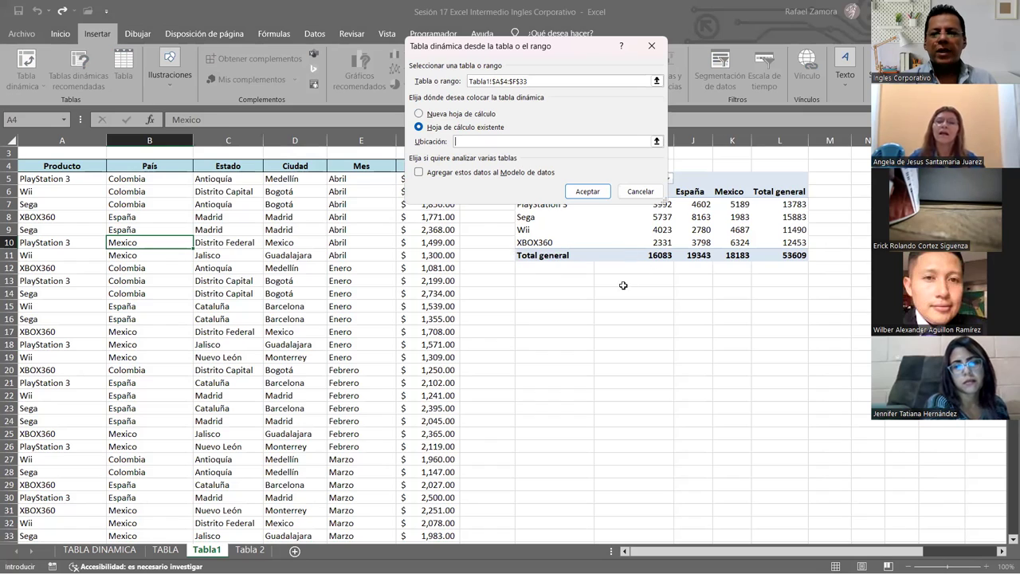
pyautogui.click(561, 295)
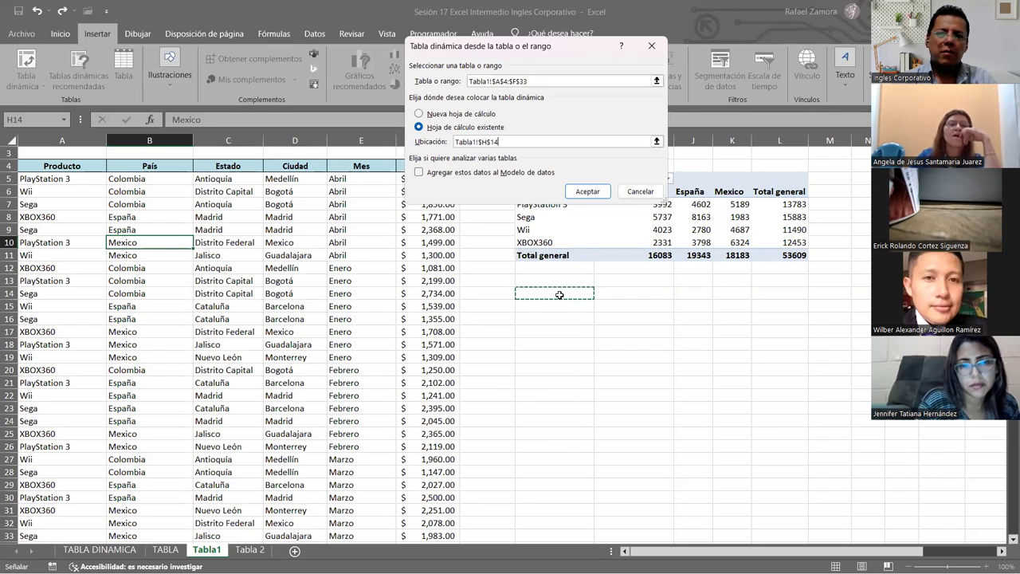
pyautogui.click(588, 191)
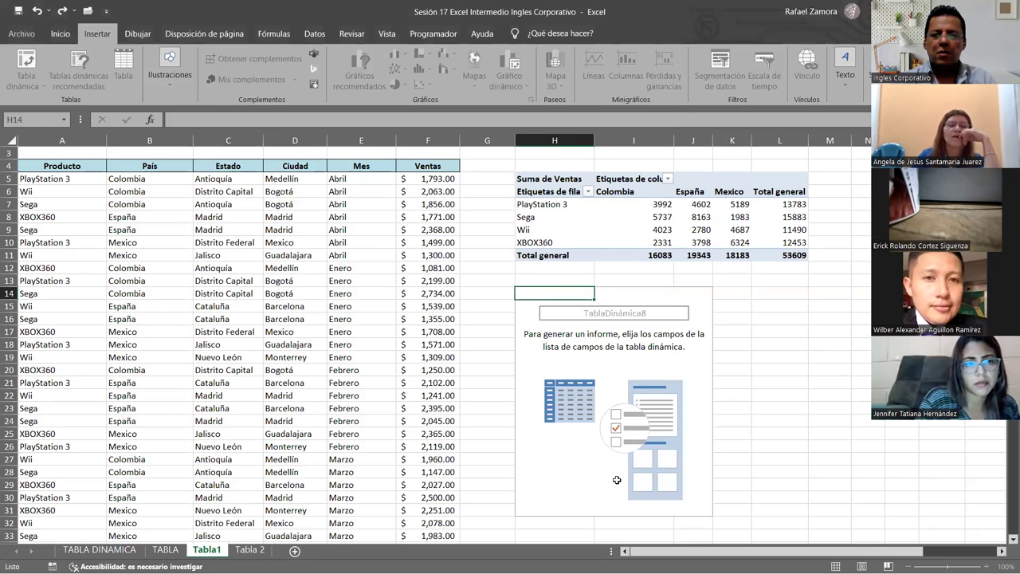
# Place Producto in the rows and Estado in the columns of the new PivotTable at H14
pyautogui.moveTo(628, 550)
pyautogui.mouseDown()
pyautogui.moveTo(661, 550)
pyautogui.moveTo(635, 550)
pyautogui.mouseUp()
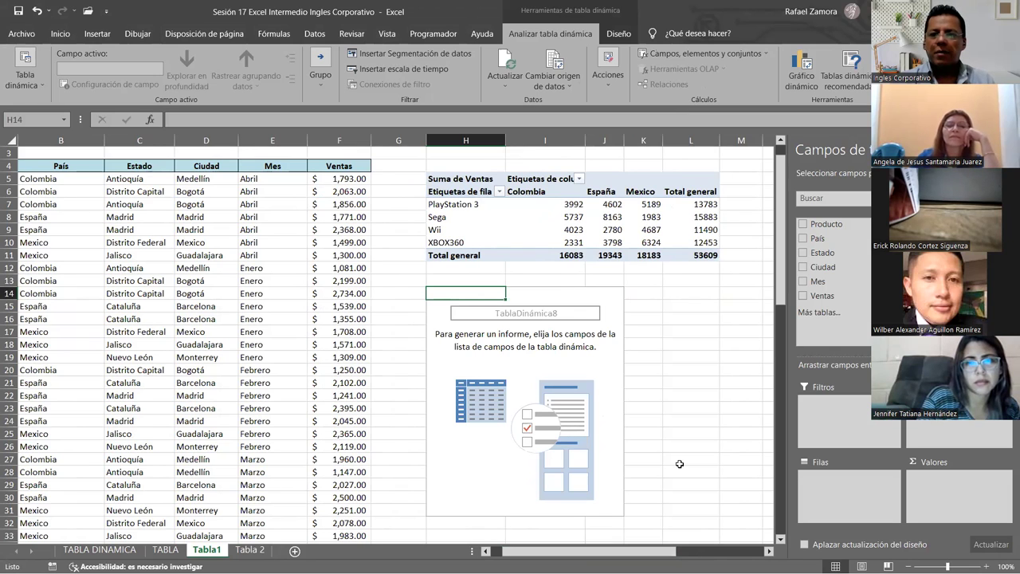
pyautogui.moveTo(829, 229); pyautogui.dragTo(835, 499)
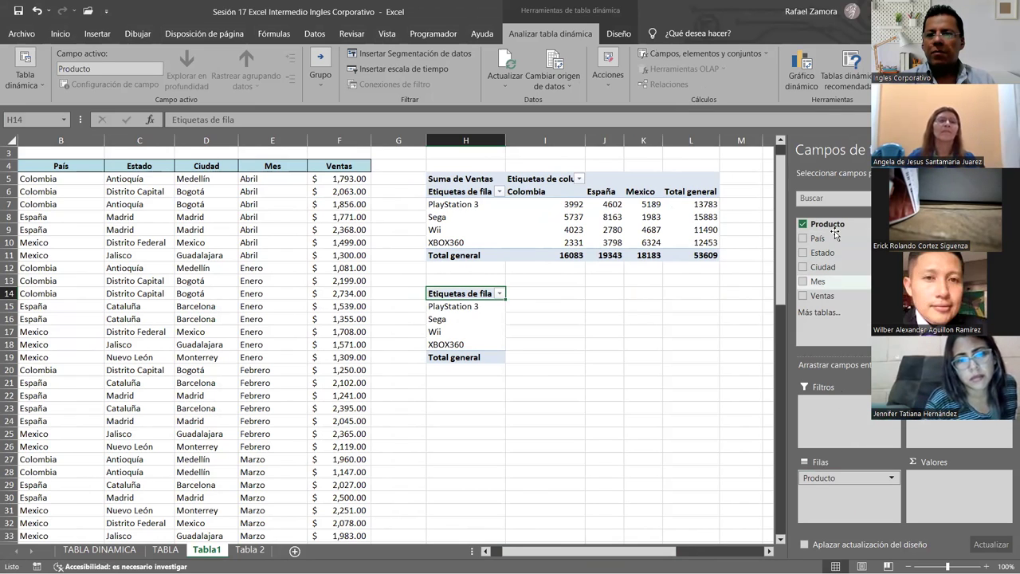
pyautogui.moveTo(829, 253); pyautogui.dragTo(969, 431)
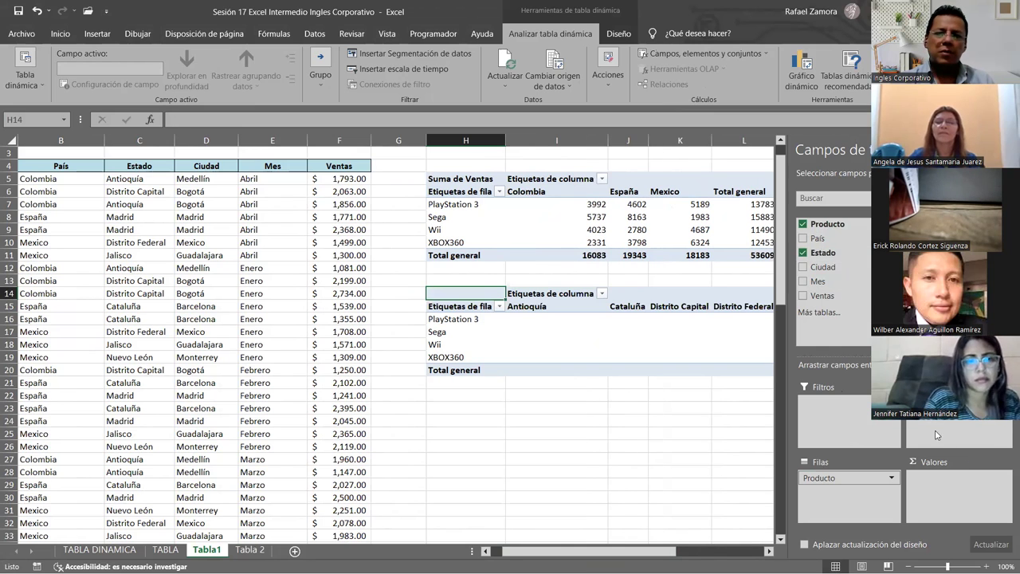
pyautogui.click(769, 551)
pyautogui.click(769, 551)
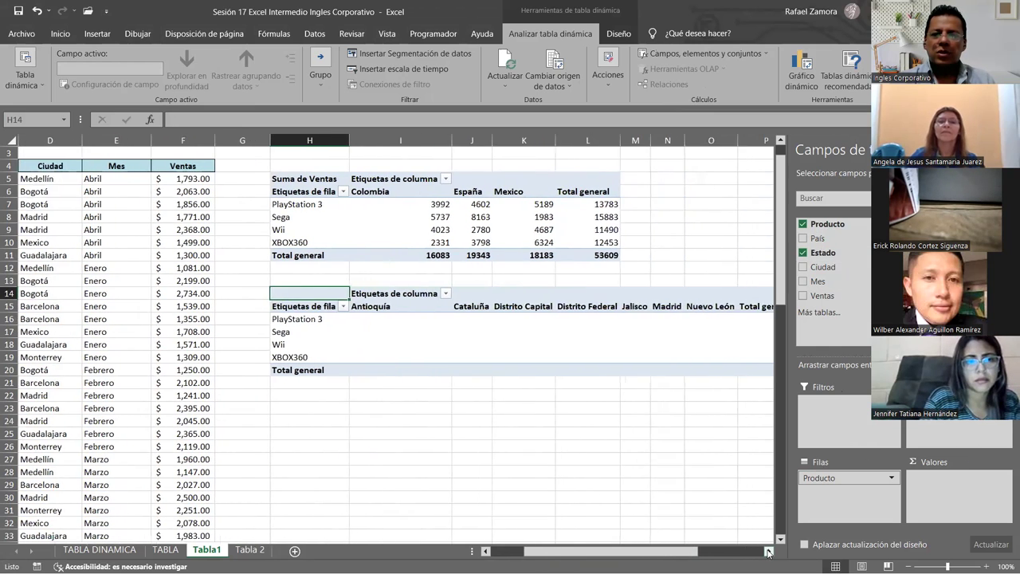
pyautogui.click(770, 551)
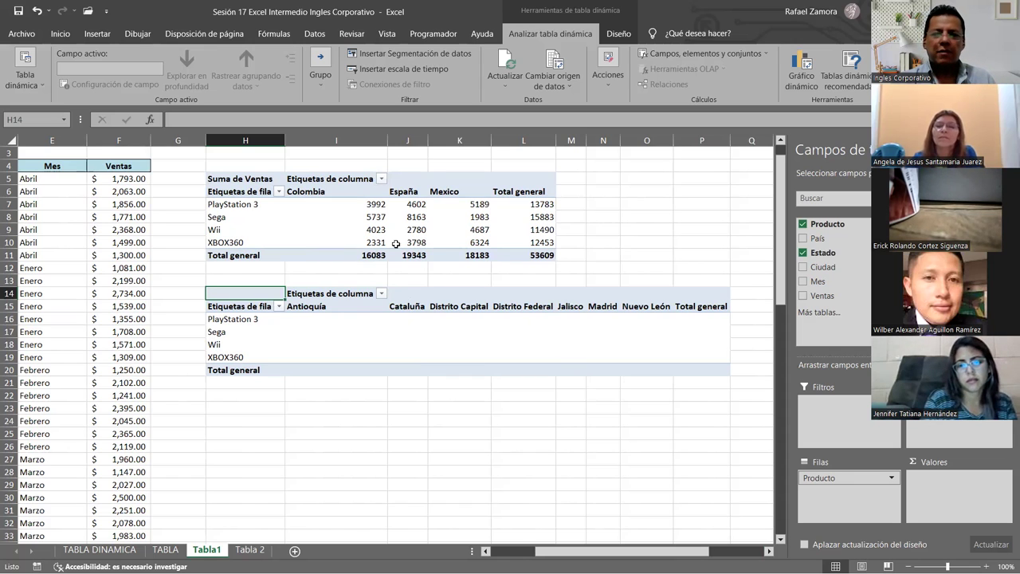
# Swap the fields of the lower PivotTable so Estado is in the rows and Producto in the columns
pyautogui.click(327, 232)
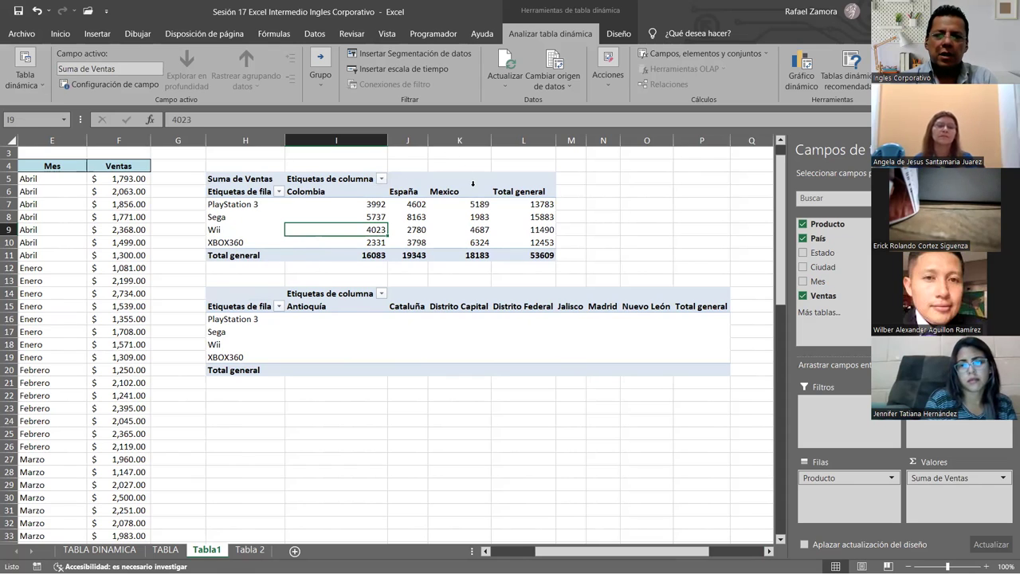
pyautogui.click(406, 344)
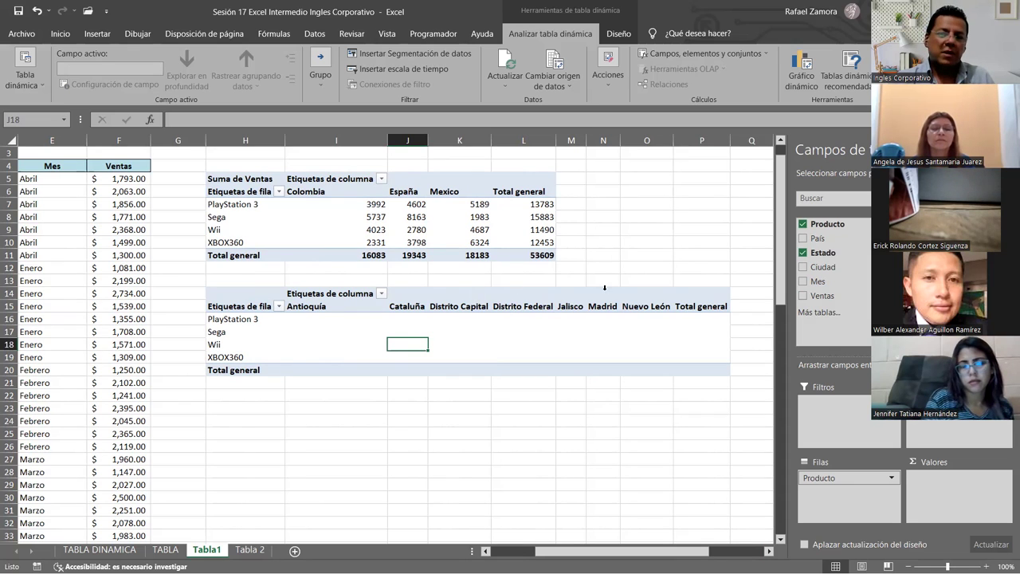
pyautogui.moveTo(833, 479); pyautogui.dragTo(889, 445)
pyautogui.moveTo(925, 406); pyautogui.dragTo(847, 483)
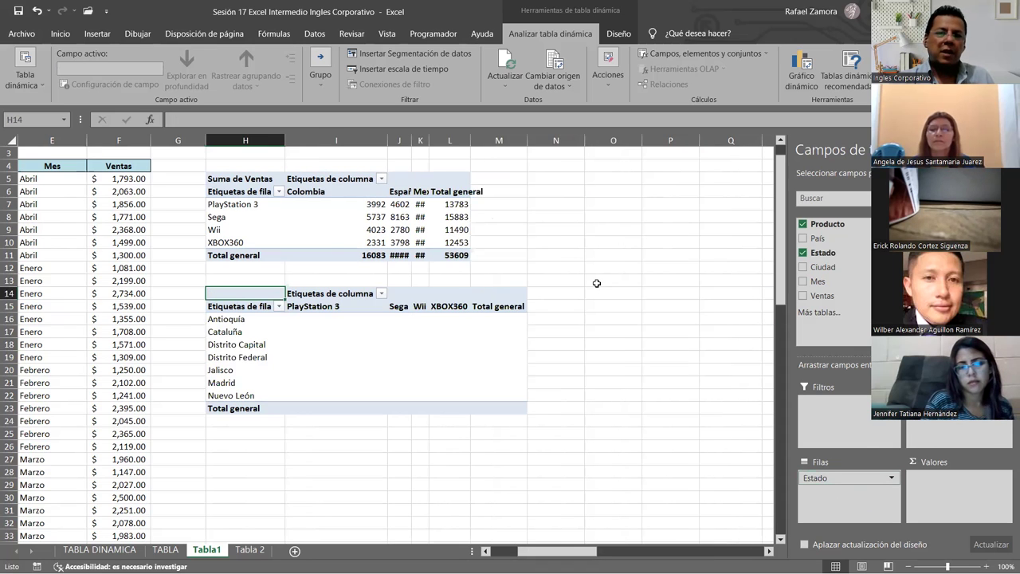
# Widen columns J to L evenly, and enlarge column L so the Total general heading fits
pyautogui.click(396, 140)
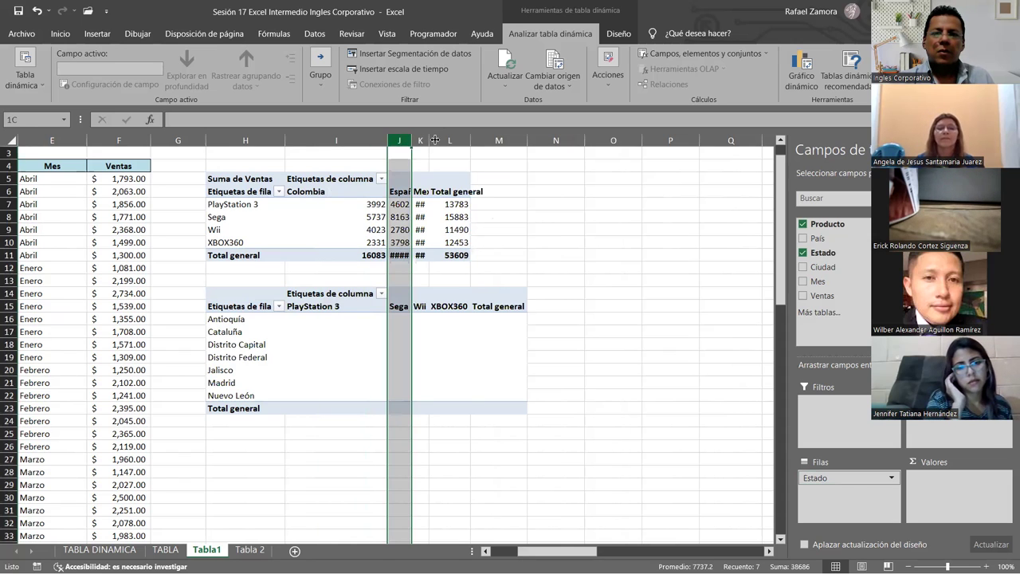
pyautogui.keyDown('shift'); pyautogui.click(470, 141); pyautogui.keyUp('shift')
pyautogui.moveTo(473, 141); pyautogui.dragTo(482, 141)
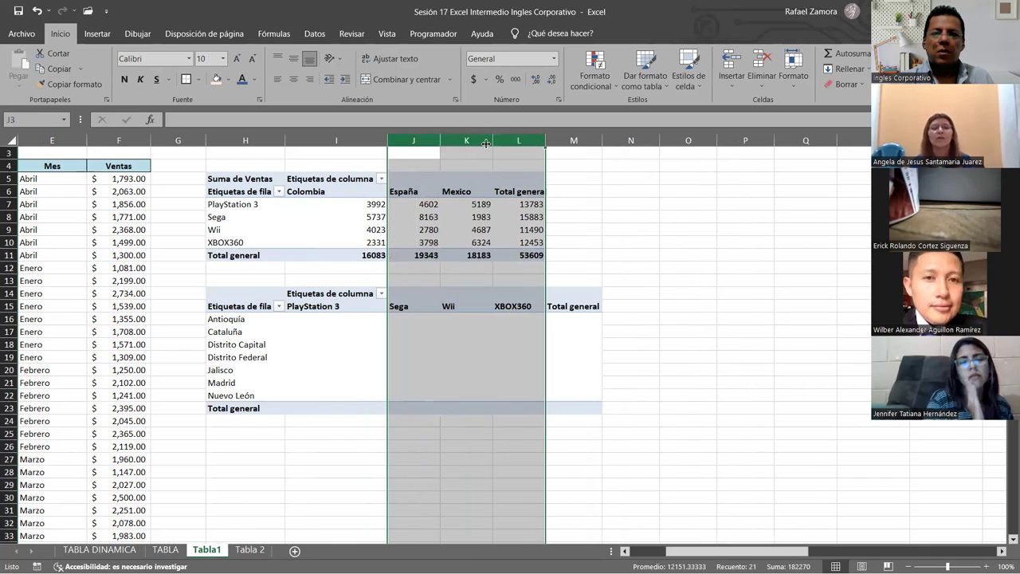
pyautogui.hotkey('ctrl', 'z')
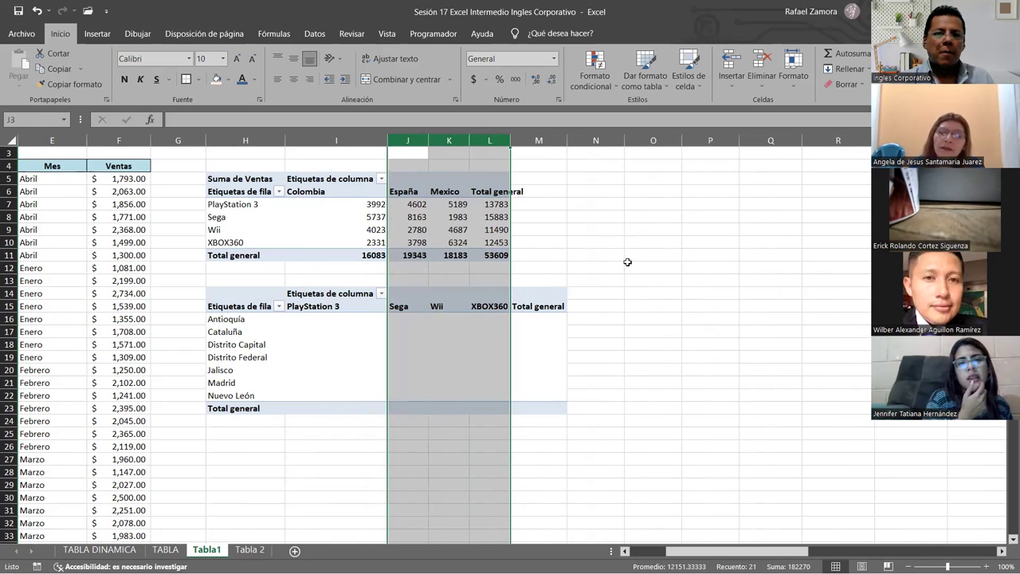
pyautogui.click(602, 294)
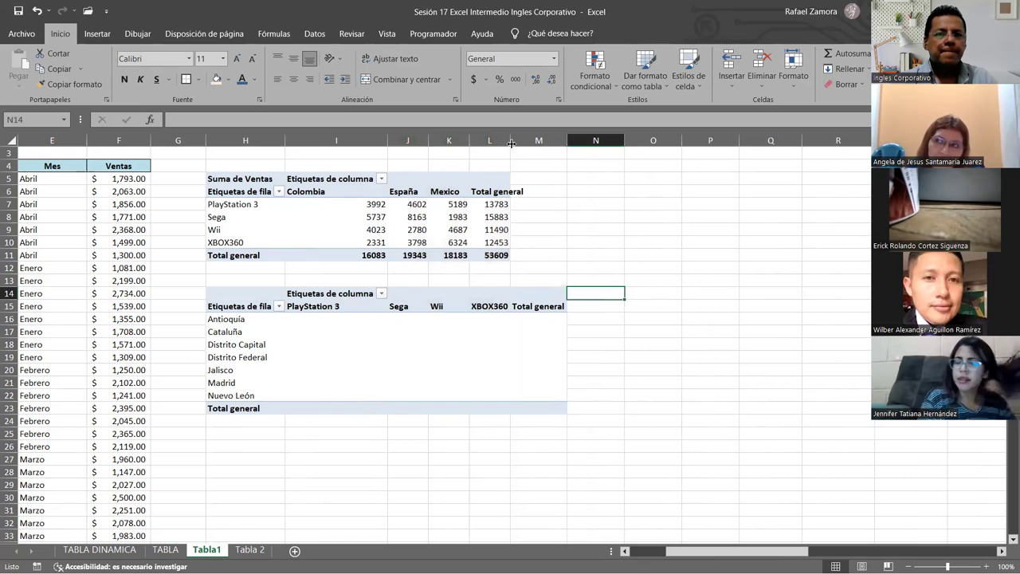
pyautogui.moveTo(511, 143); pyautogui.dragTo(527, 147)
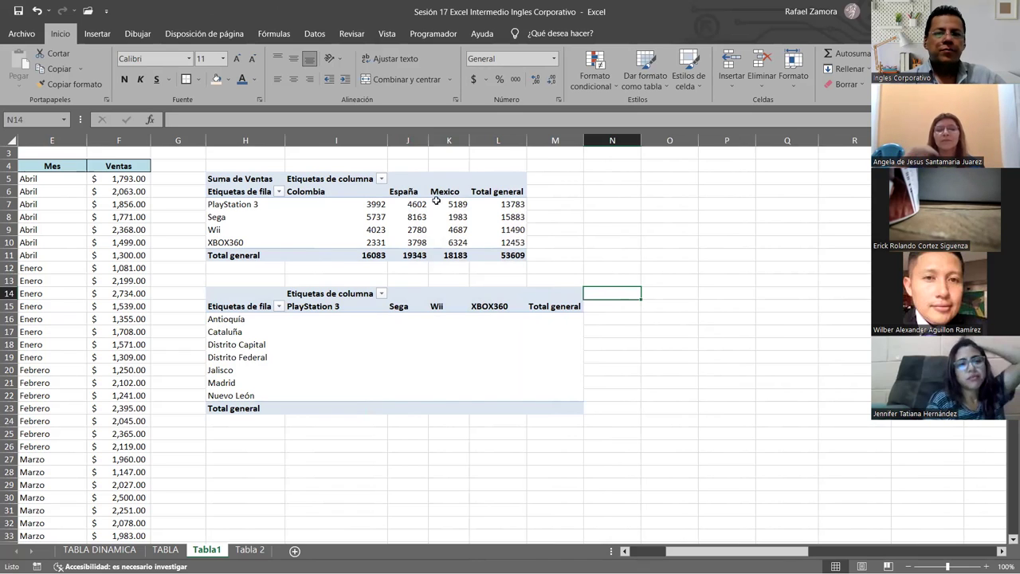
# Add Ventas to the values of the lower PivotTable as a sum
pyautogui.click(443, 394)
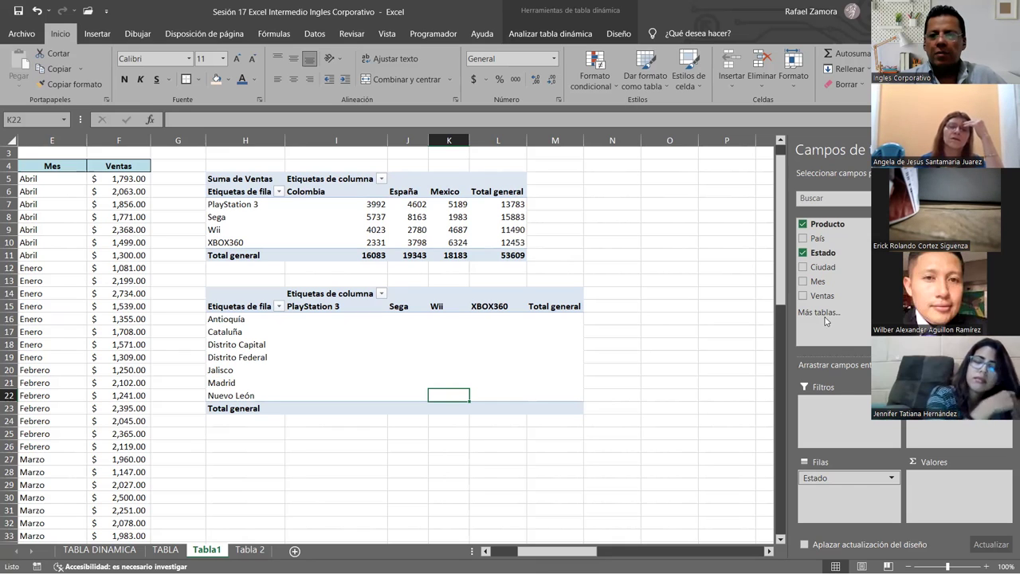
pyautogui.moveTo(823, 296); pyautogui.dragTo(948, 488)
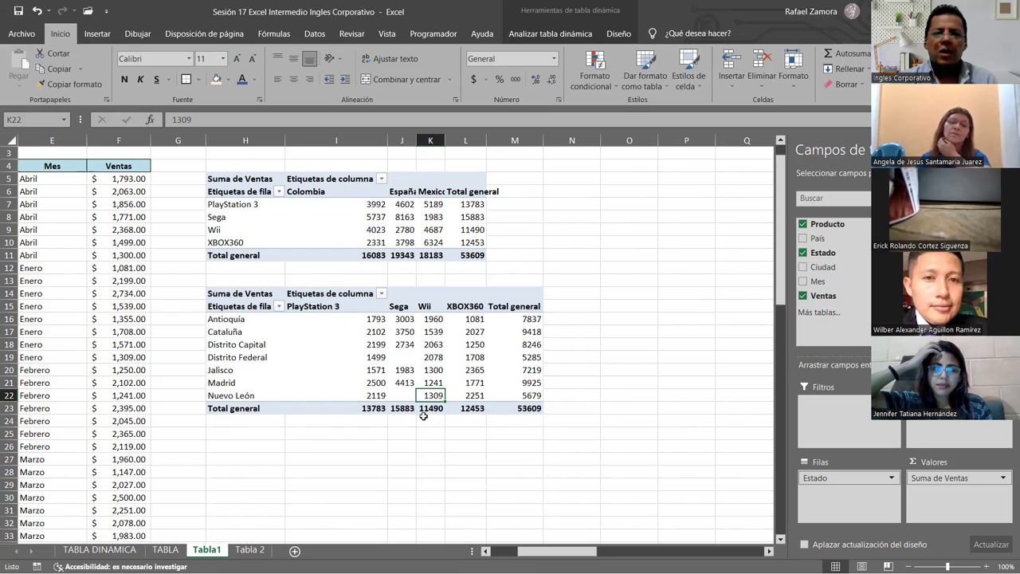
# Compare the field layout and sales figures of the country PivotTable with those of the state PivotTable, including the state row labels
pyautogui.click(433, 215)
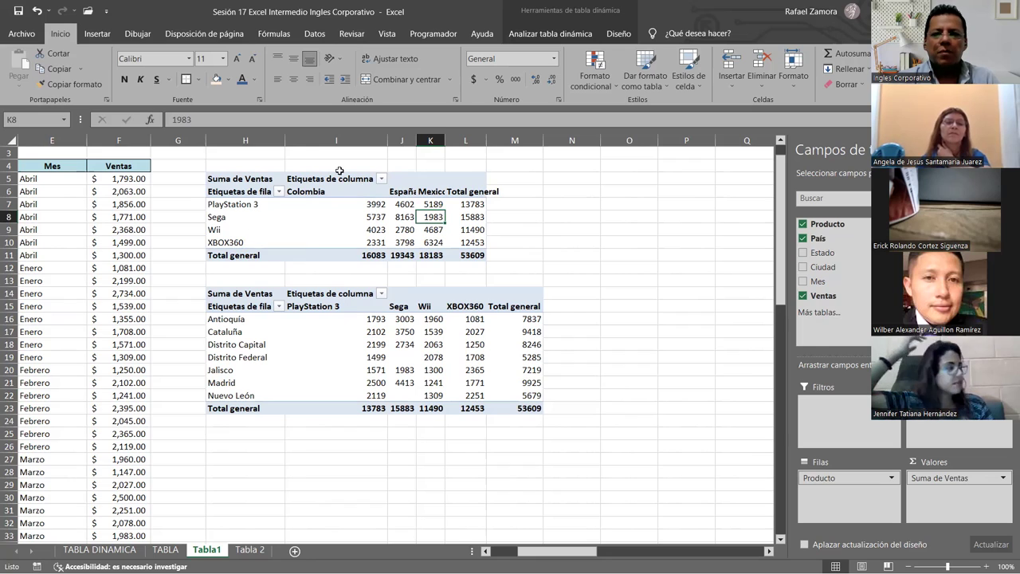
pyautogui.click(432, 185)
pyautogui.click(428, 334)
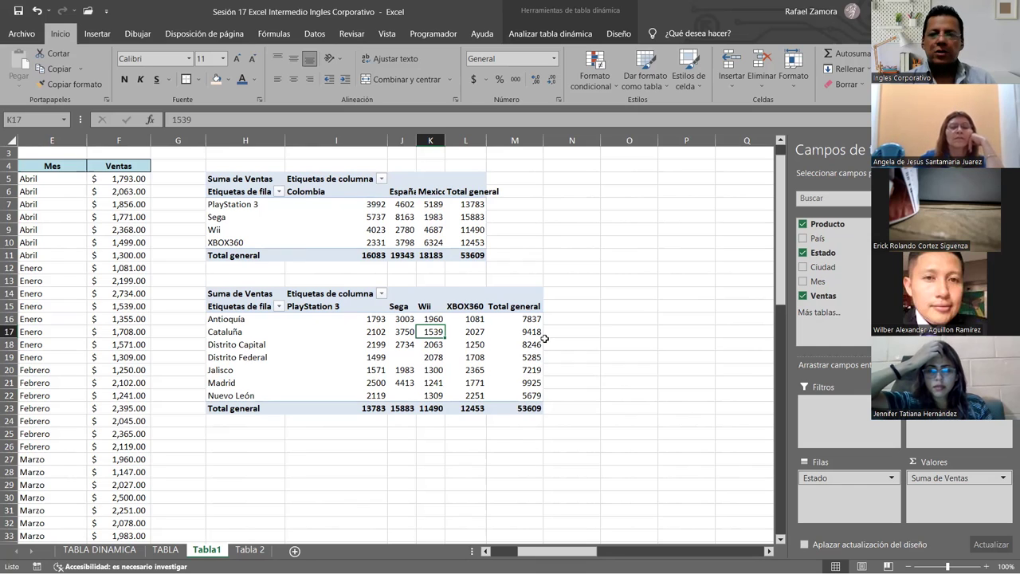
pyautogui.moveTo(228, 319); pyautogui.dragTo(233, 394)
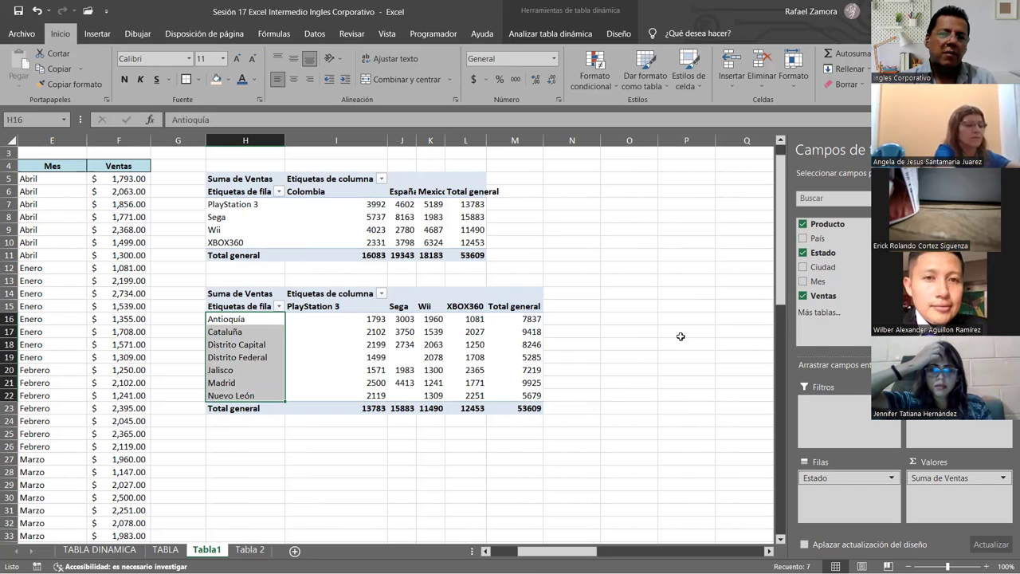
pyautogui.click(478, 217)
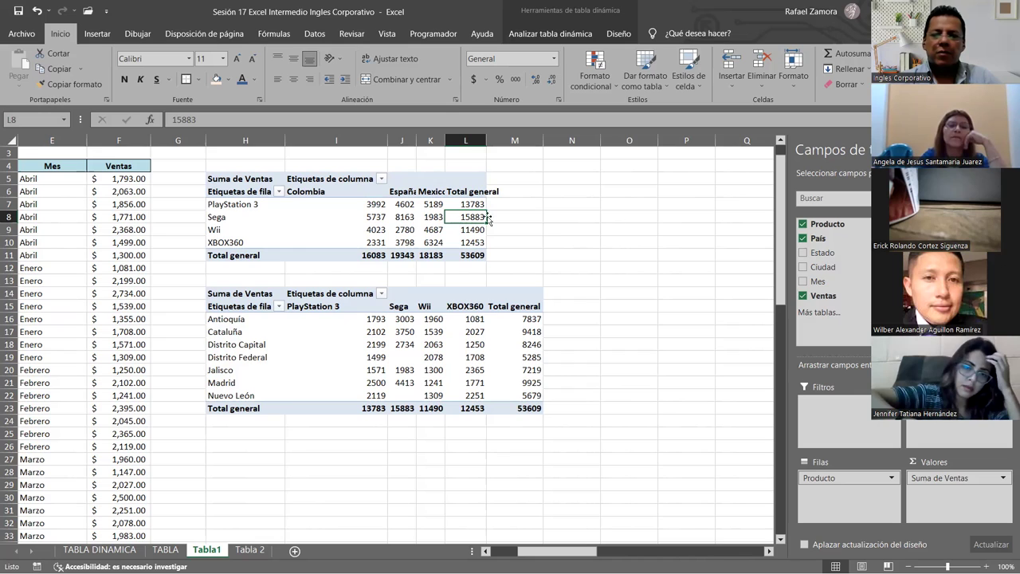
pyautogui.click(405, 216)
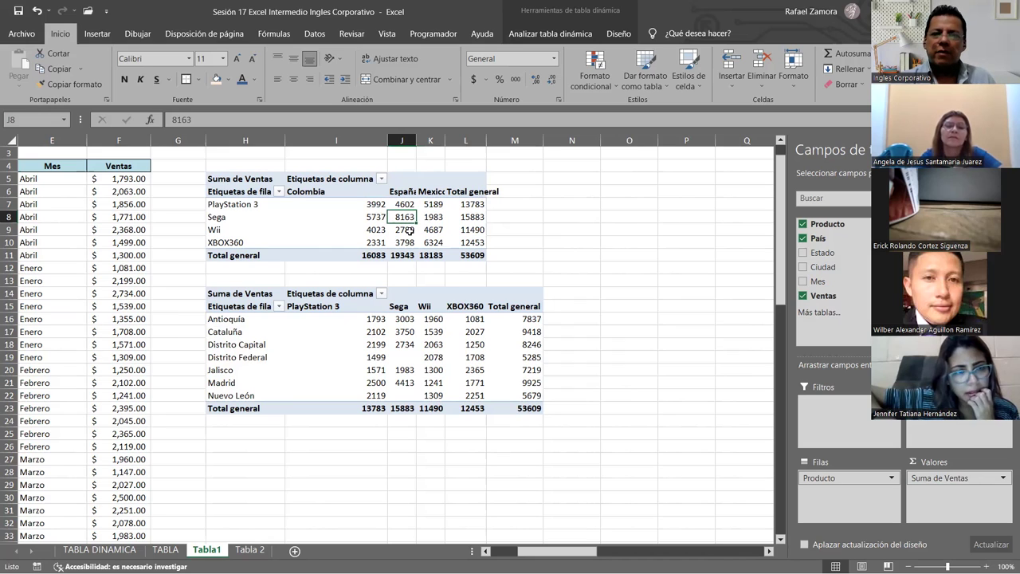
pyautogui.moveTo(408, 230)
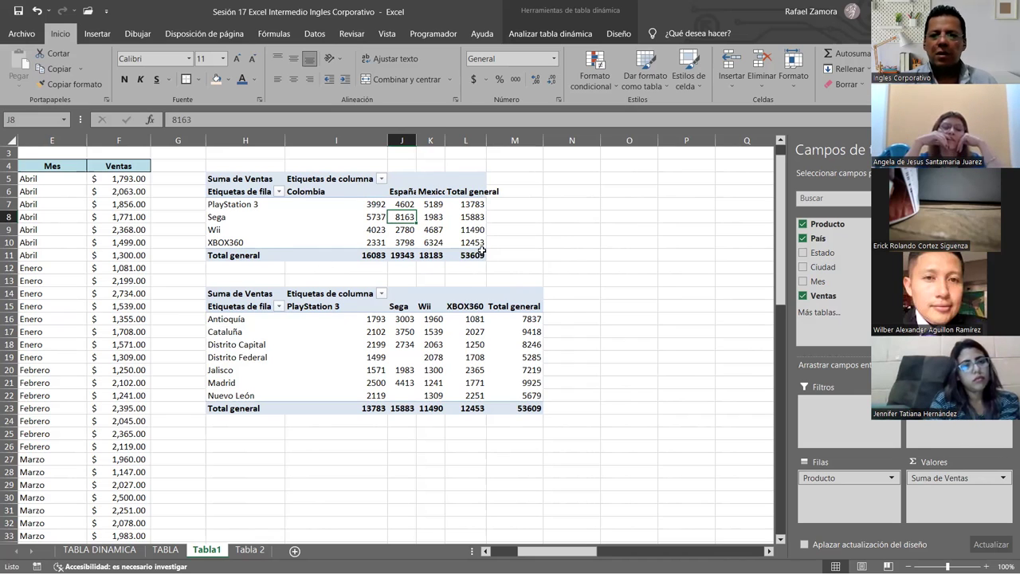
# View the value field settings of Suma de Ventas in the upper PivotTable, and close them without changes
pyautogui.click(1004, 478)
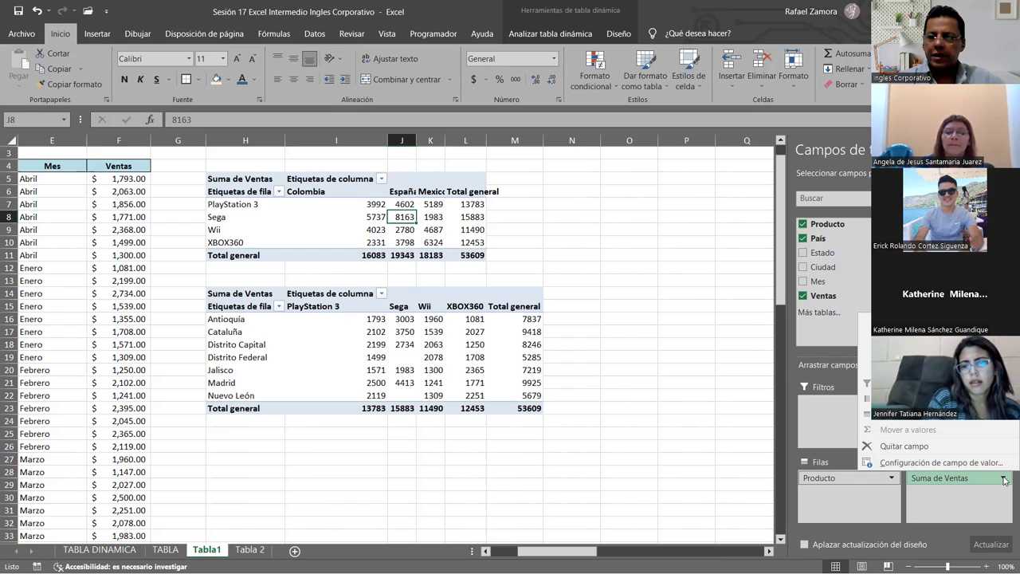
pyautogui.click(962, 465)
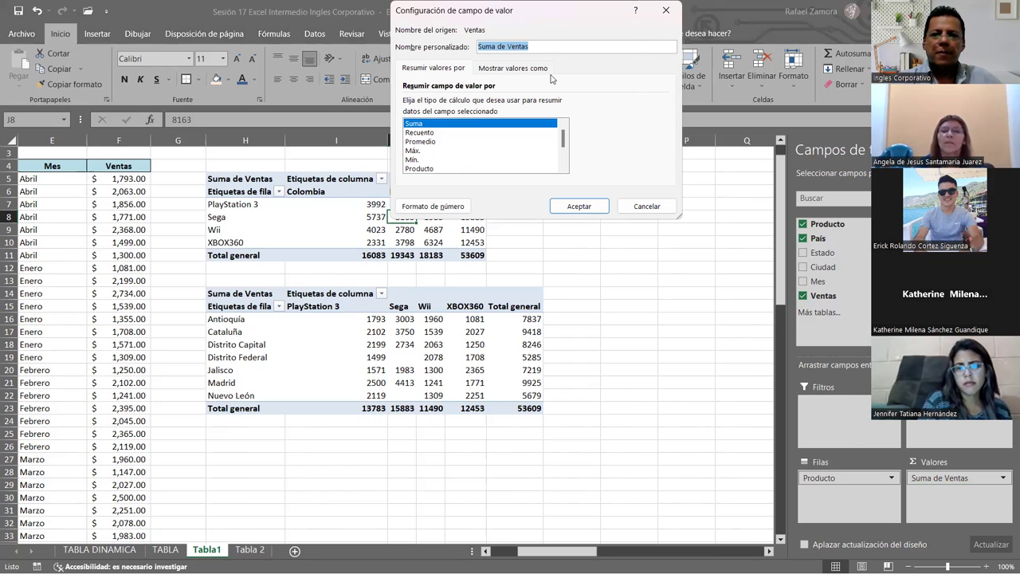
pyautogui.moveTo(546, 11); pyautogui.dragTo(550, 77)
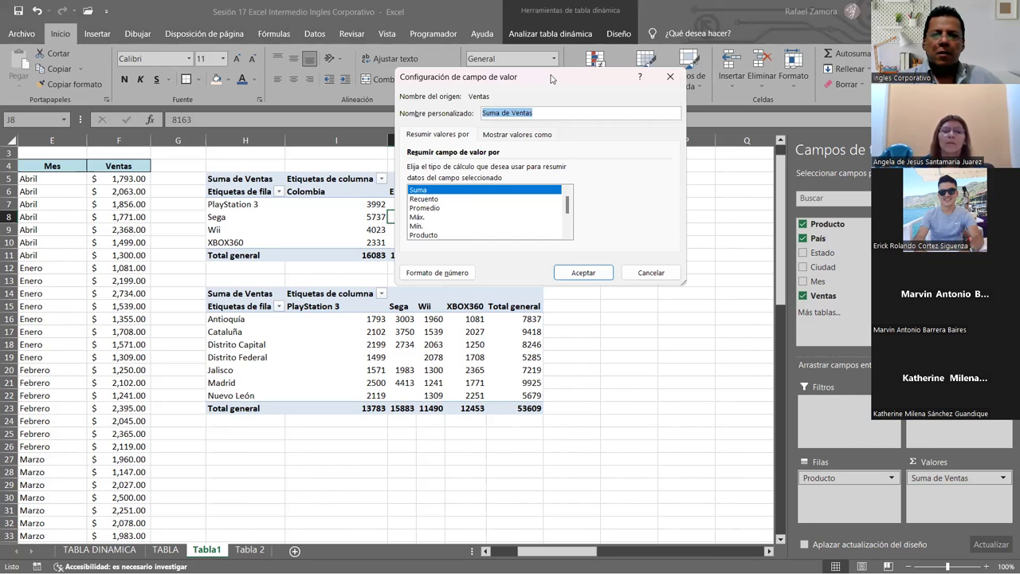
pyautogui.click(668, 272)
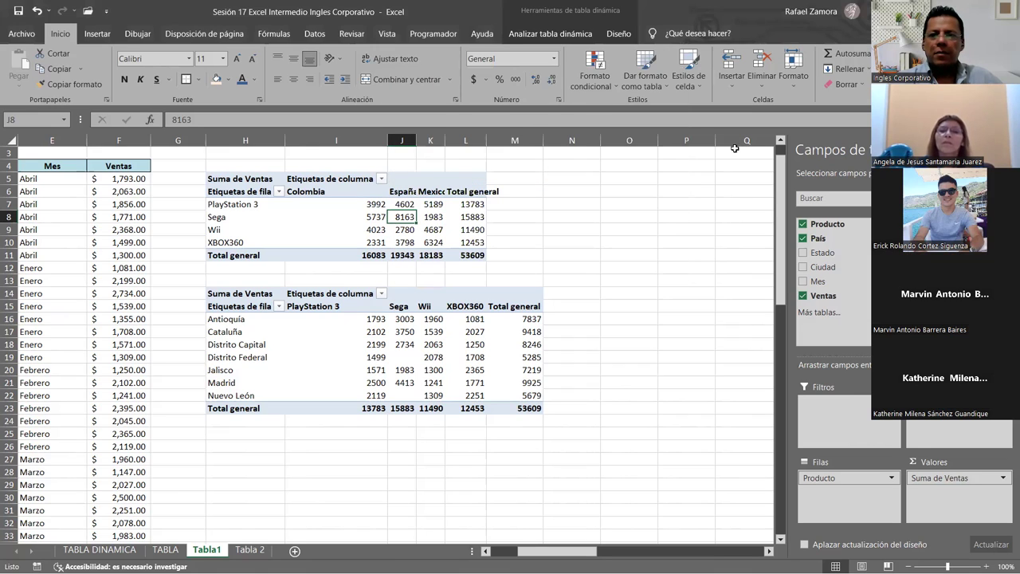
# Format Suma de Ventas in the upper PivotTable as Contabilidad with 2 decimal places and the $ symbol
pyautogui.click(1004, 479)
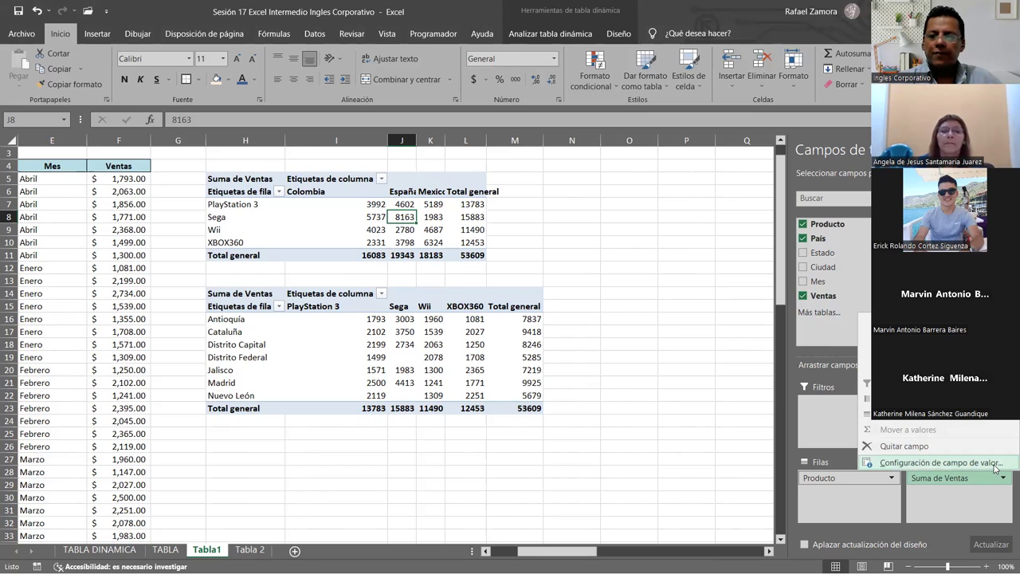
pyautogui.click(995, 467)
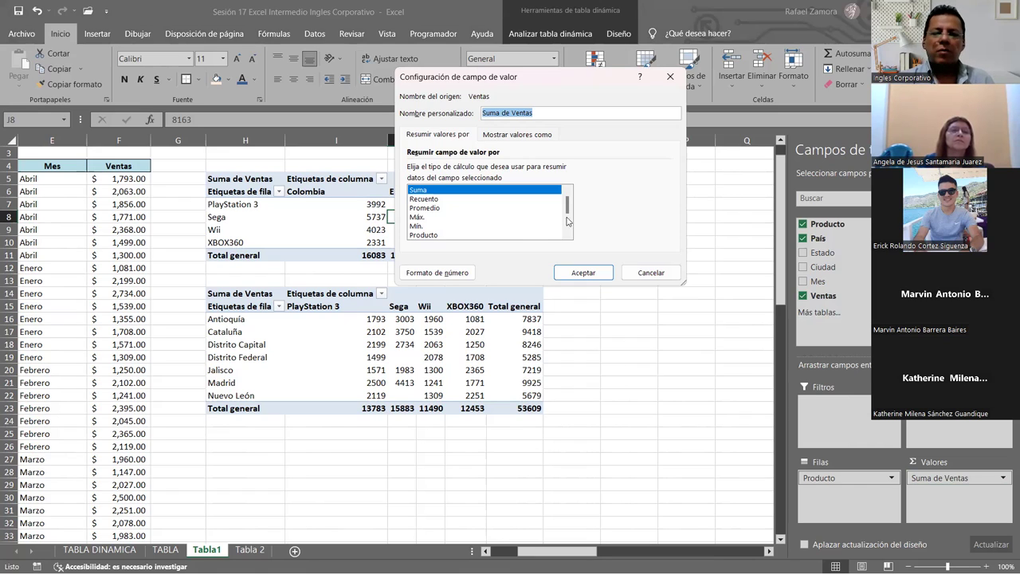
pyautogui.click(451, 273)
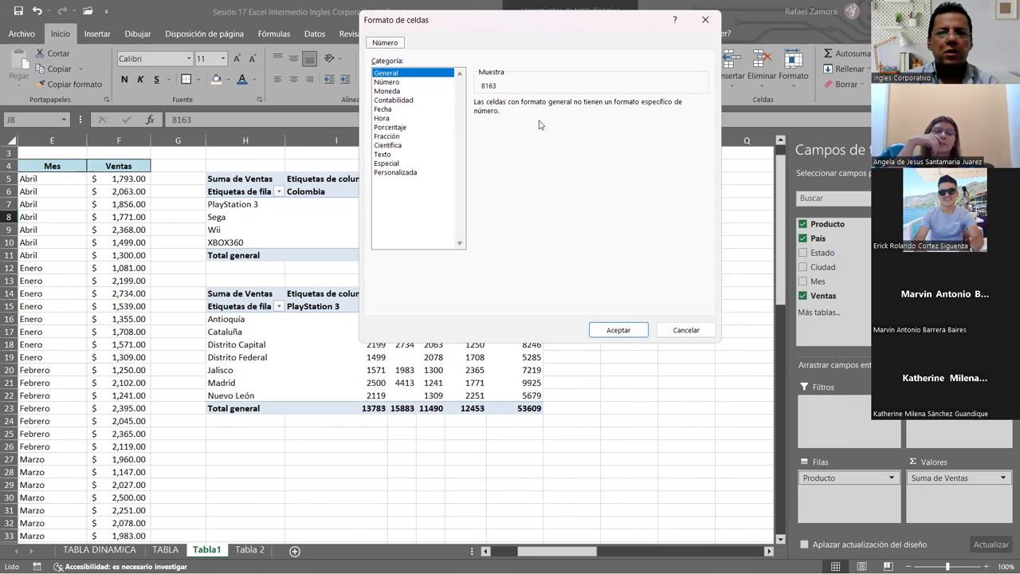
pyautogui.click(399, 102)
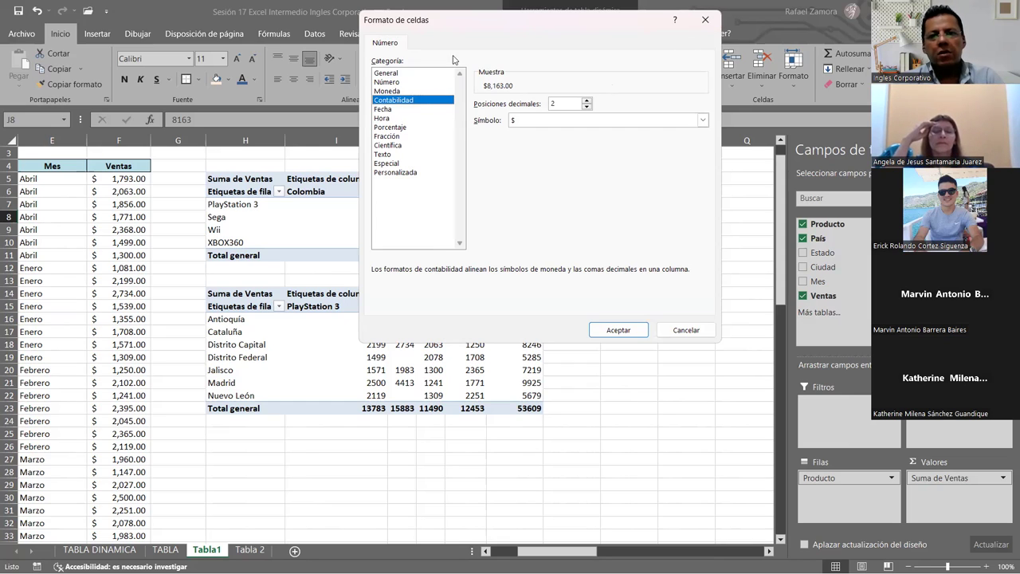
pyautogui.click(627, 330)
pyautogui.click(583, 272)
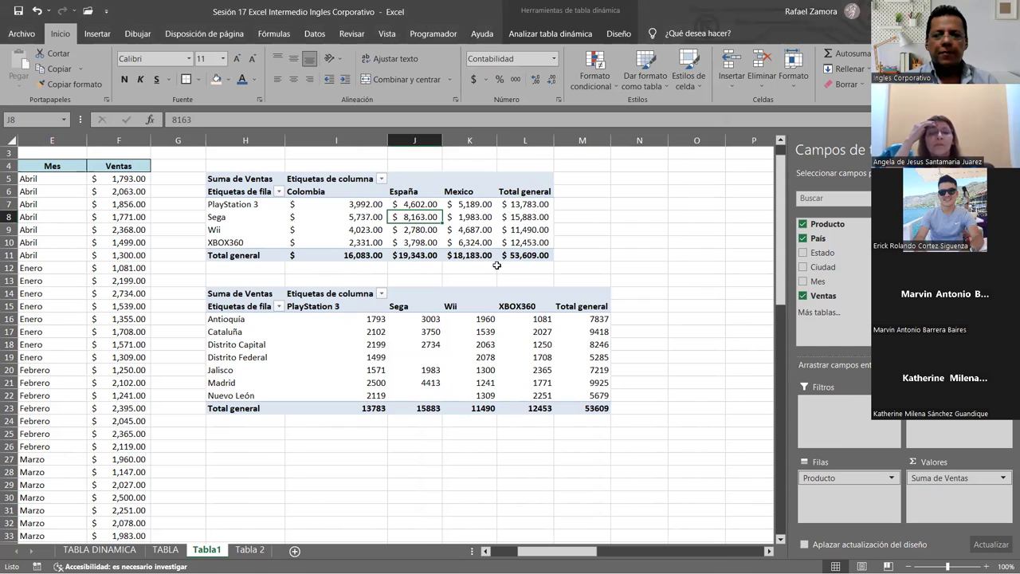
pyautogui.moveTo(473, 221)
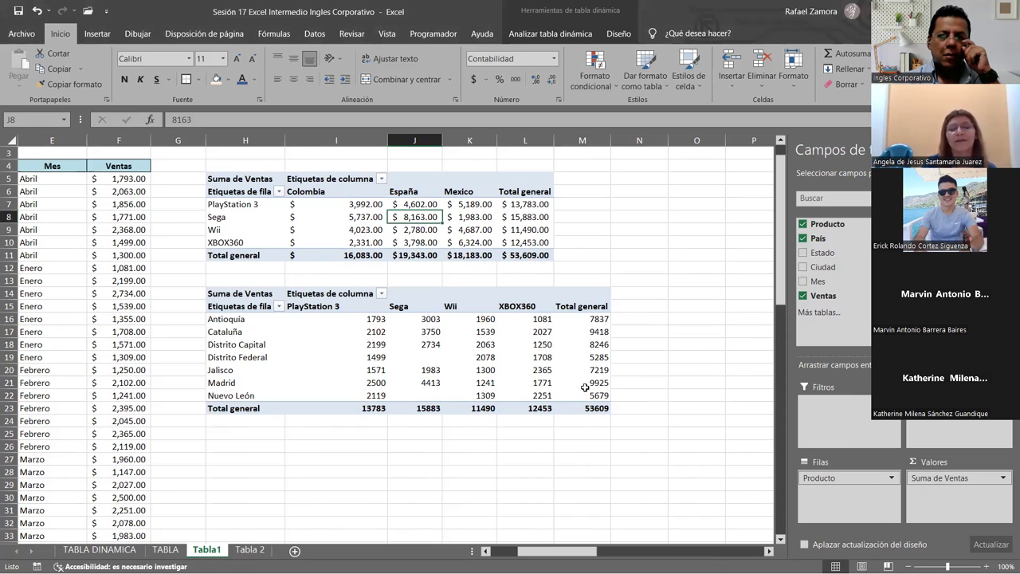
pyautogui.moveTo(585, 388)
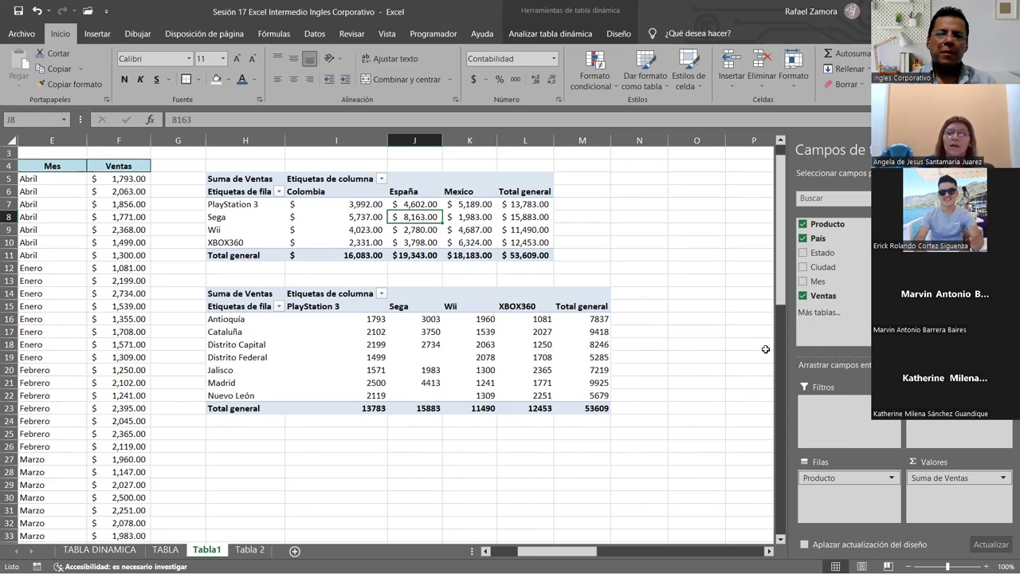
# View the number format set in the value field settings of the upper PivotTable's Suma de Ventas, and close without changes
pyautogui.click(523, 216)
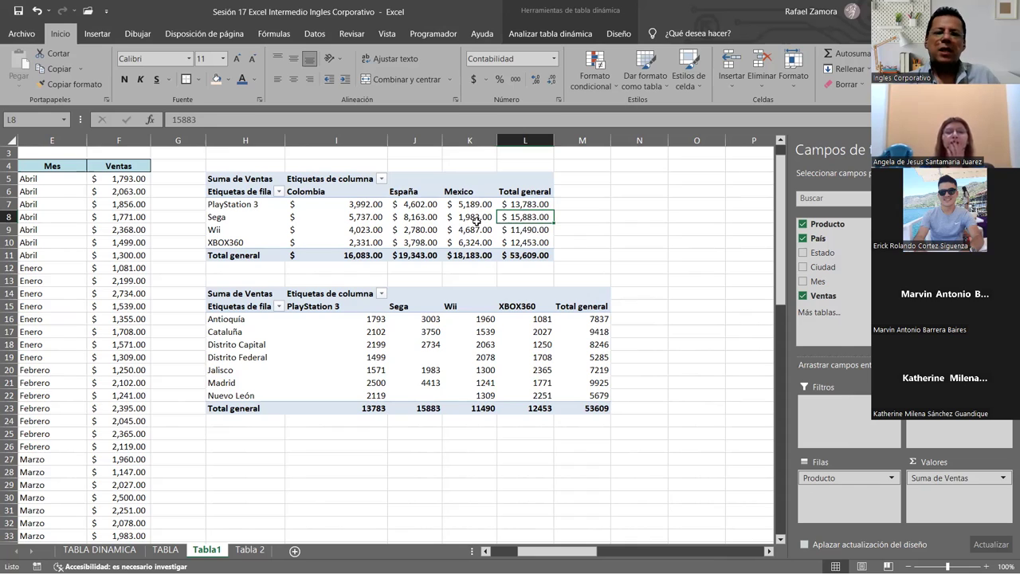
pyautogui.click(476, 220)
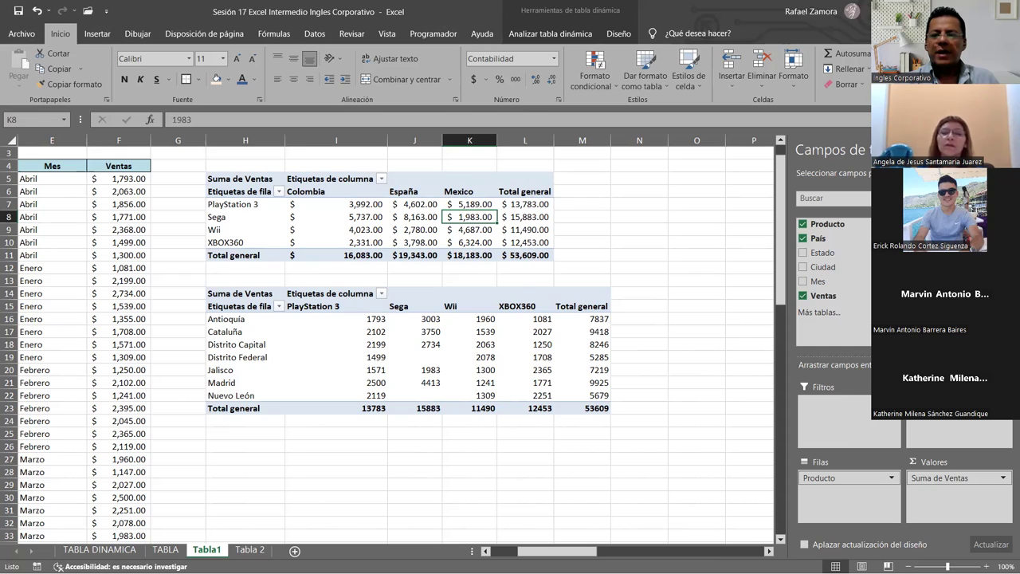
pyautogui.click(1004, 479)
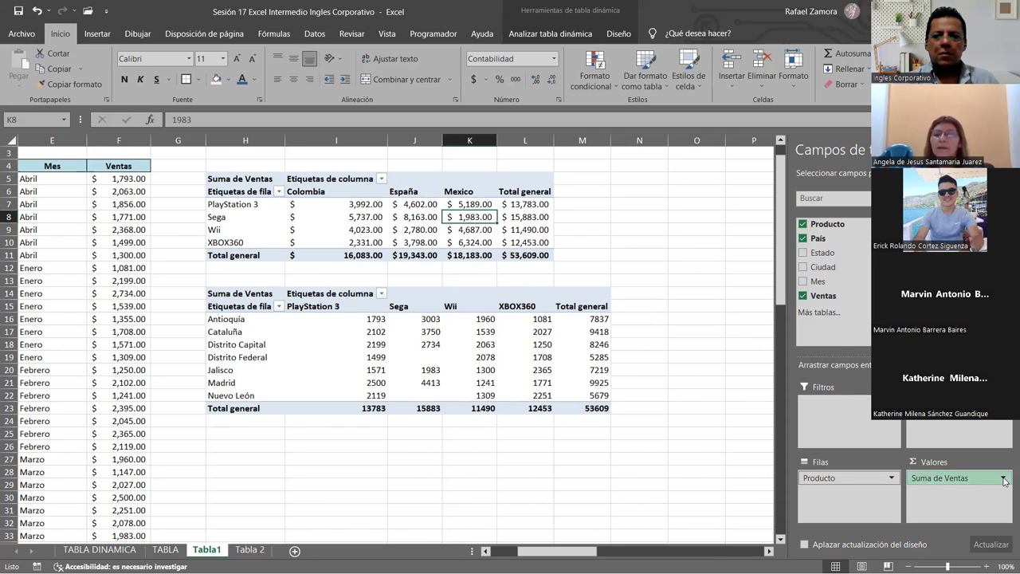
pyautogui.click(1004, 478)
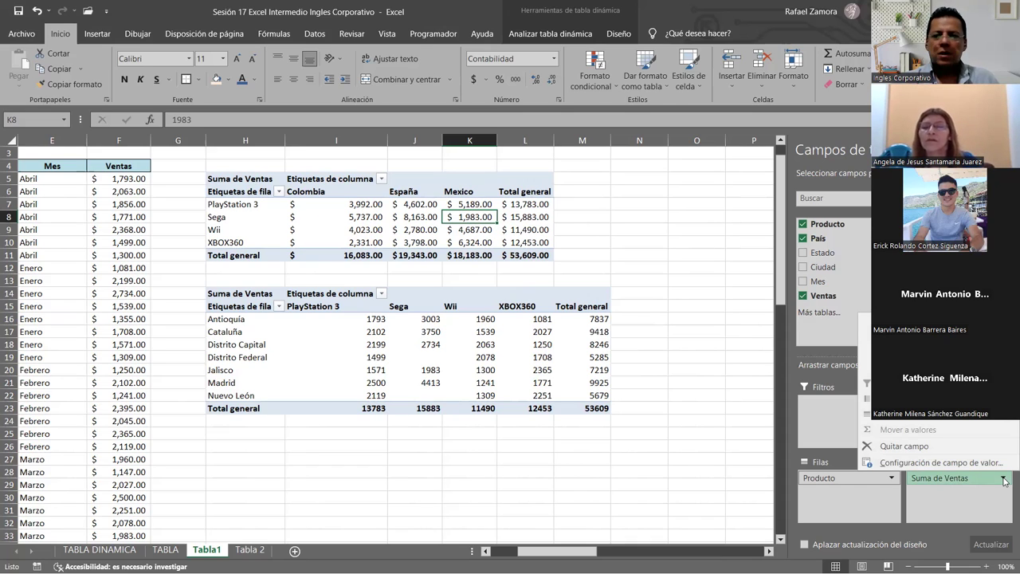
pyautogui.click(940, 462)
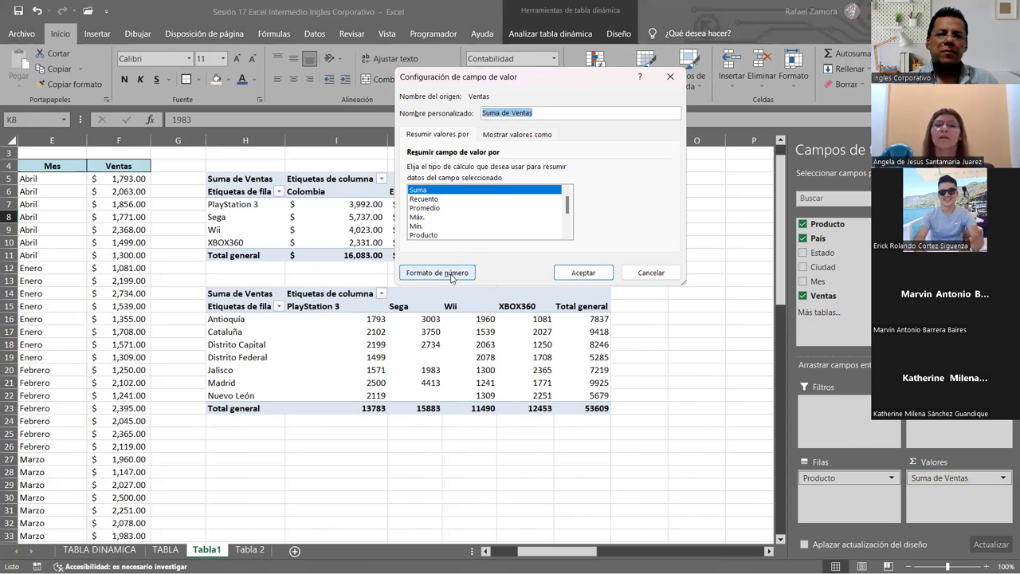
pyautogui.click(452, 276)
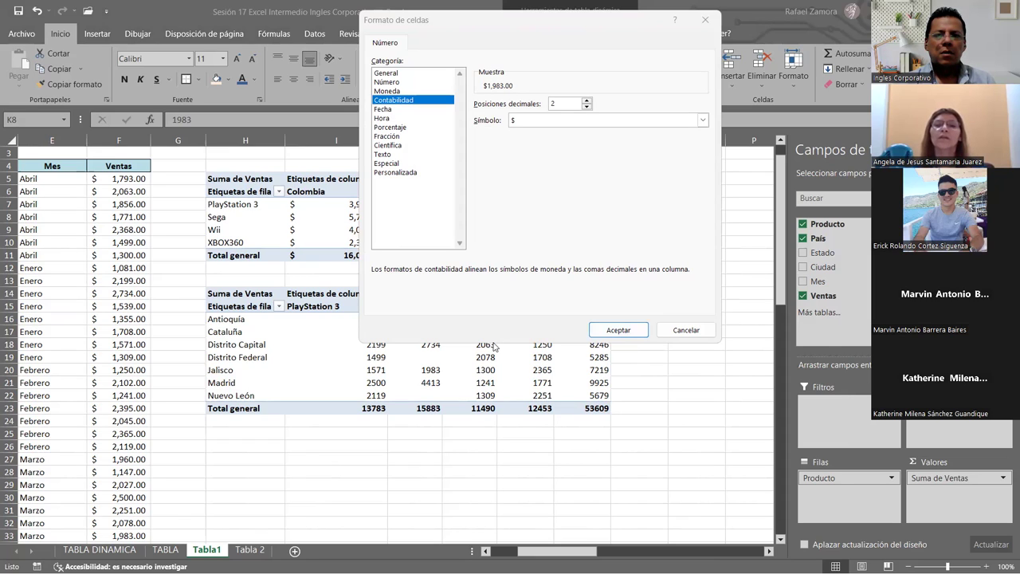
pyautogui.click(678, 336)
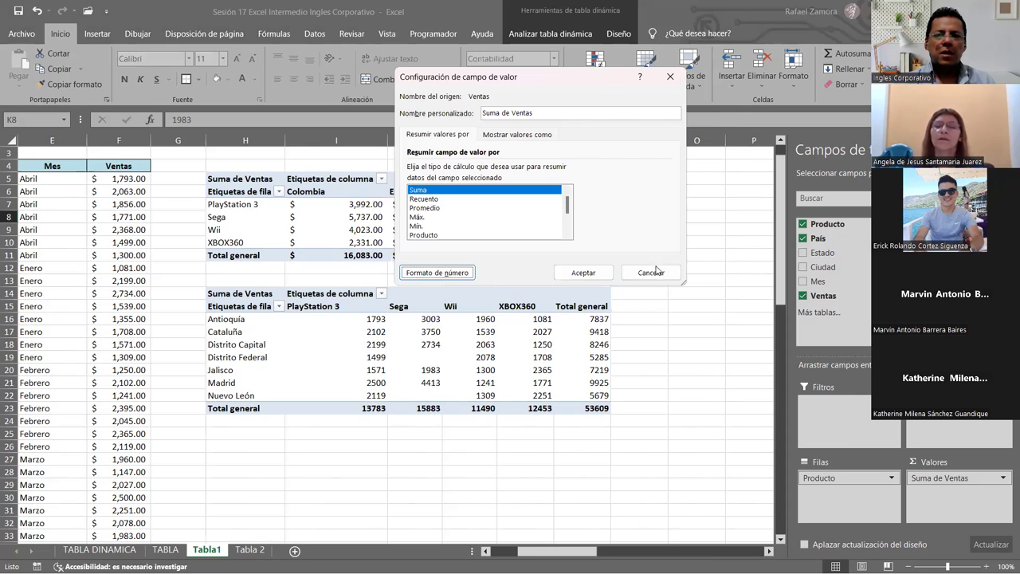
pyautogui.click(652, 274)
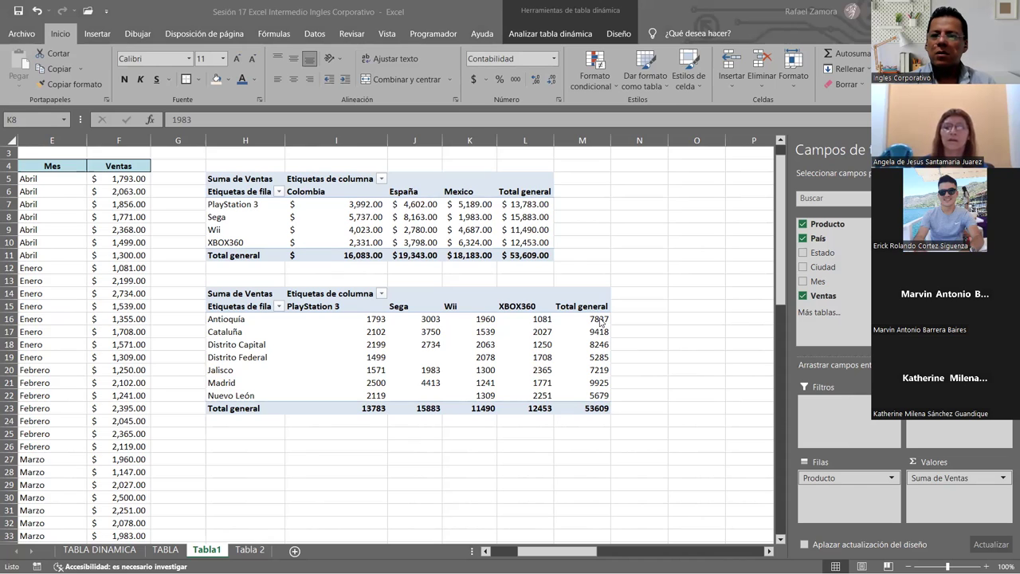
# Widen columns J to M evenly so the sales figures of both PivotTables have more room
pyautogui.click(649, 391)
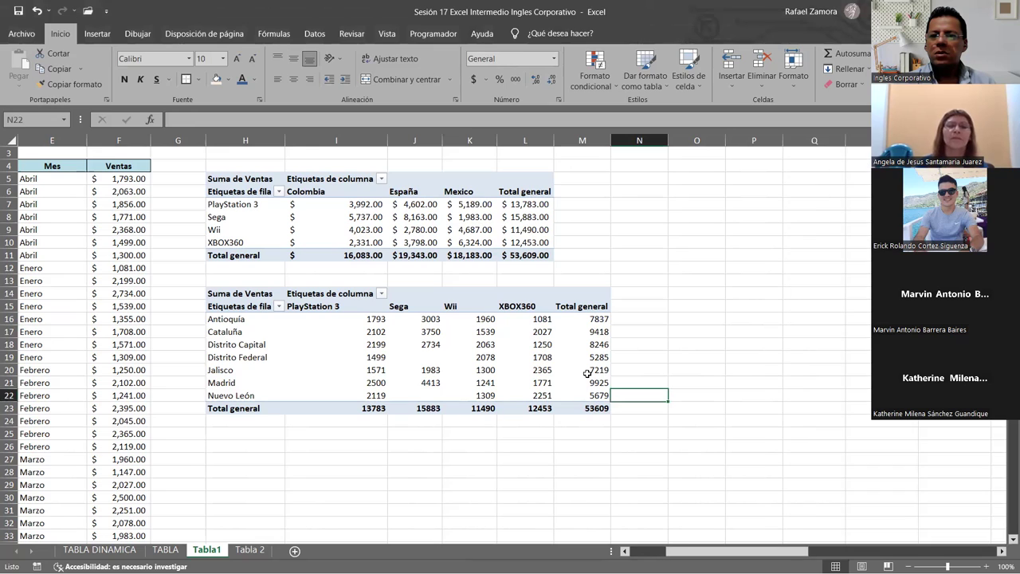
pyautogui.click(556, 333)
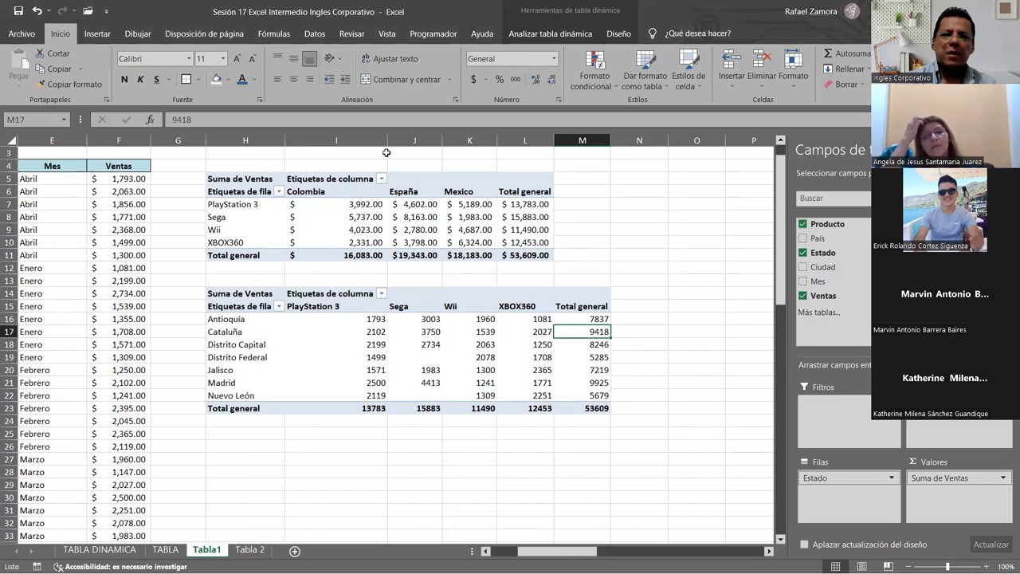
pyautogui.click(404, 136)
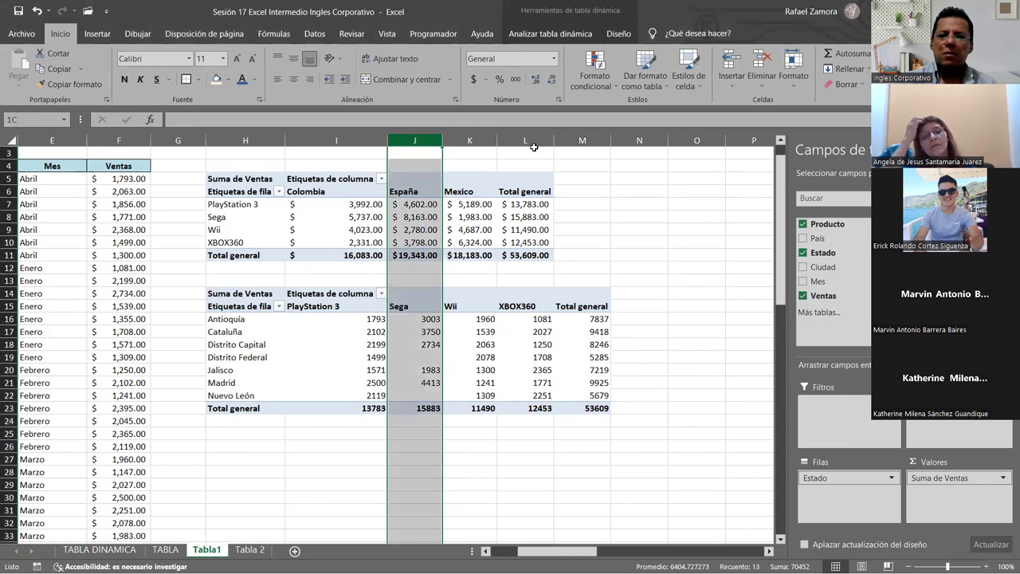
pyautogui.moveTo(555, 140); pyautogui.dragTo(561, 139)
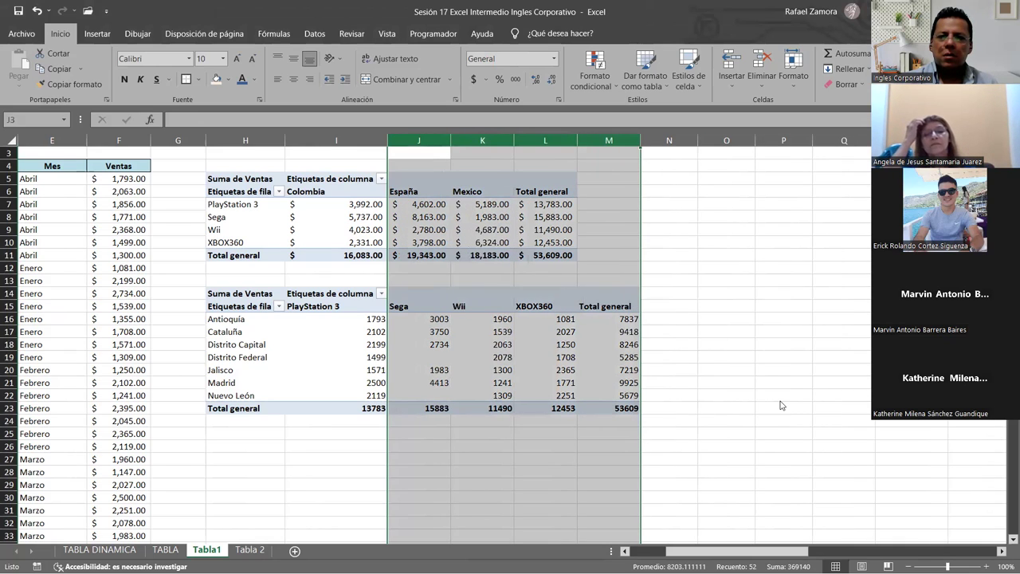
pyautogui.click(568, 386)
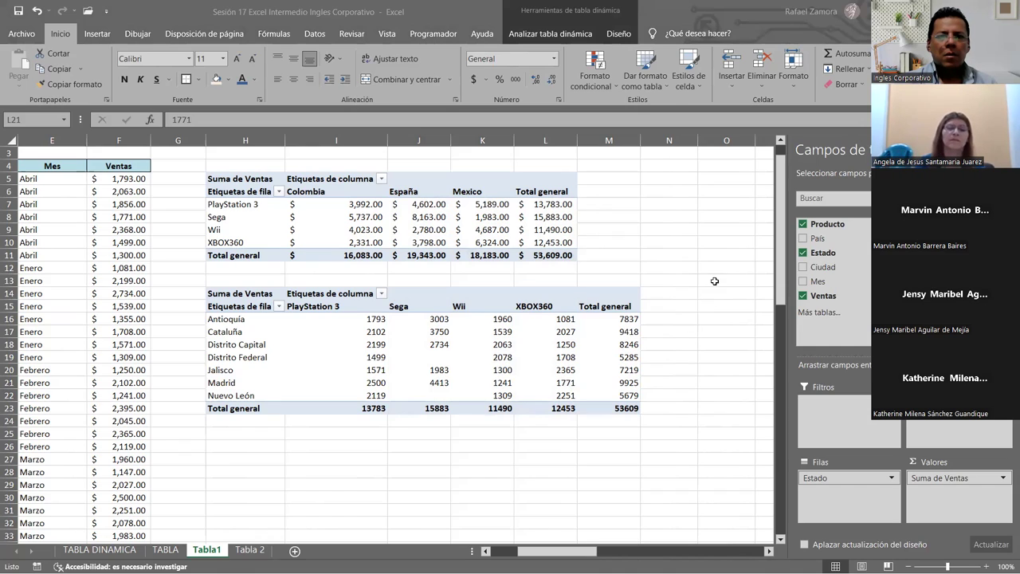
pyautogui.click(213, 23)
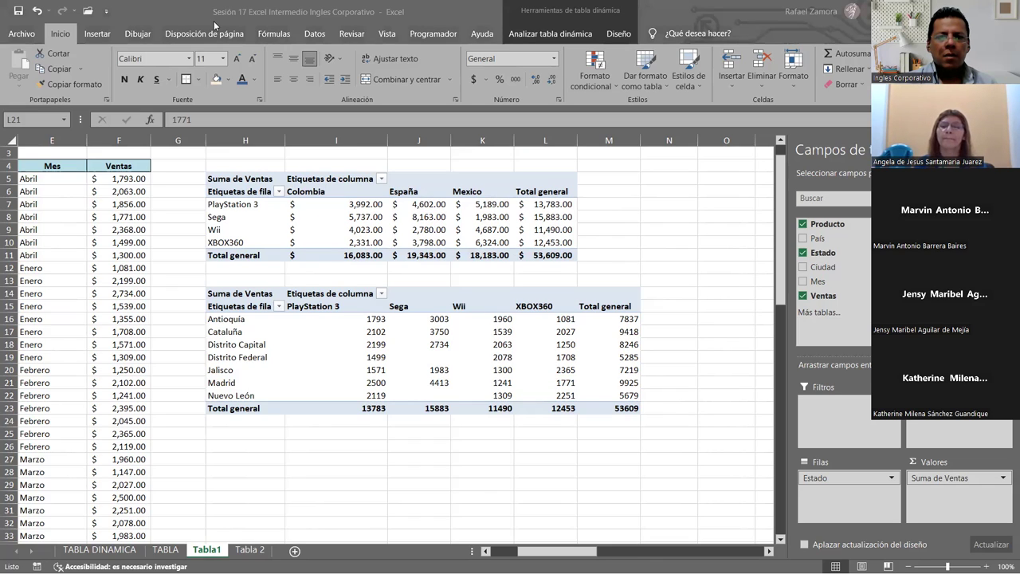
pyautogui.click(441, 319)
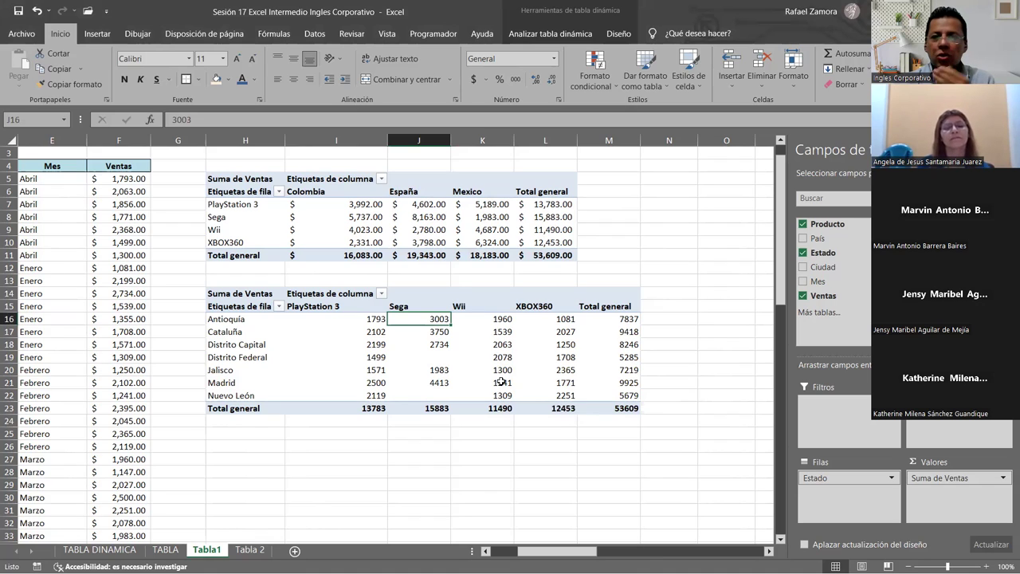
pyautogui.moveTo(501, 382)
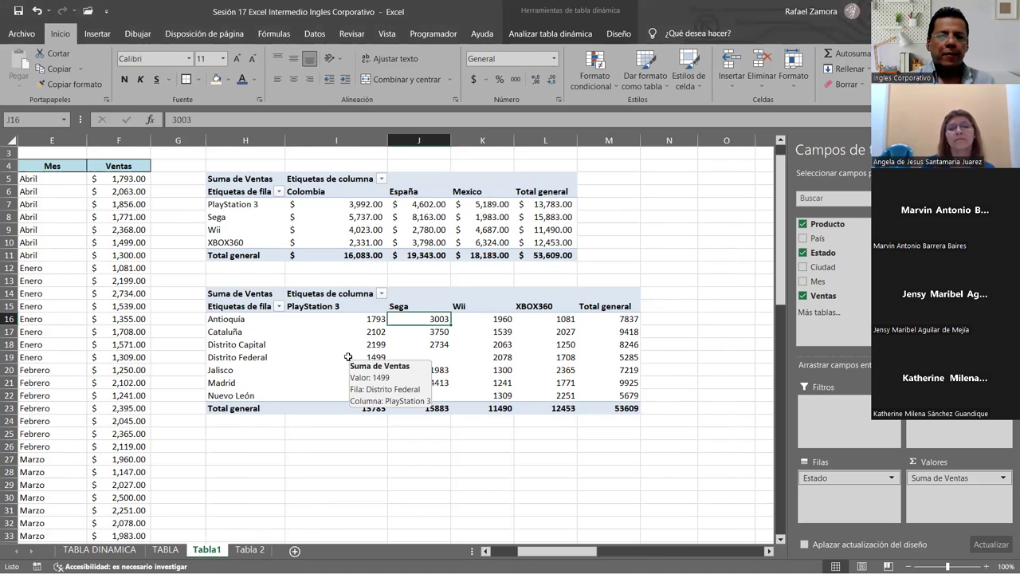
pyautogui.click(237, 304)
pyautogui.click(421, 382)
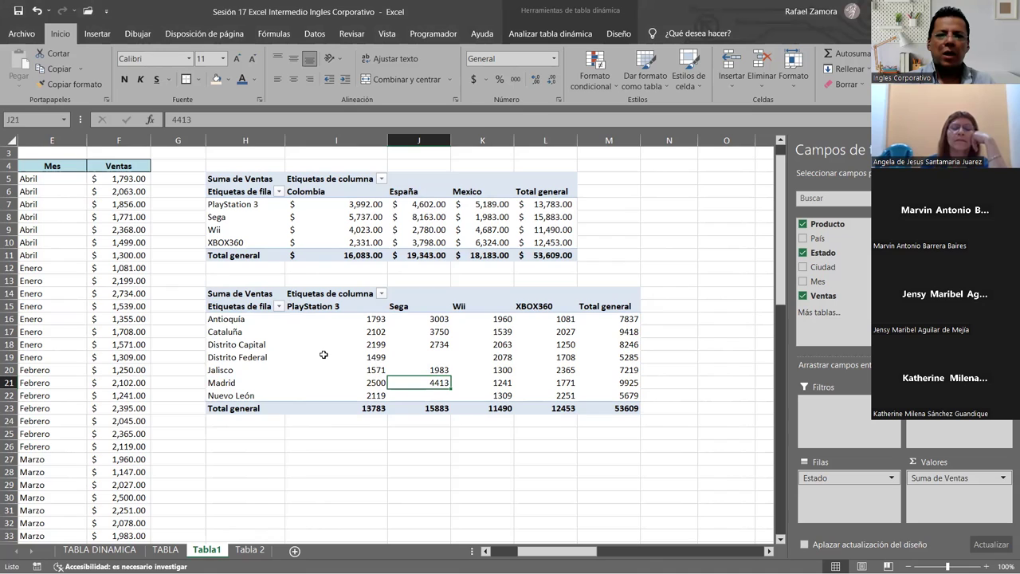
# Try a taller, even height for rows 14 to 23 of the lower PivotTable, and undo the change
pyautogui.click(10, 293)
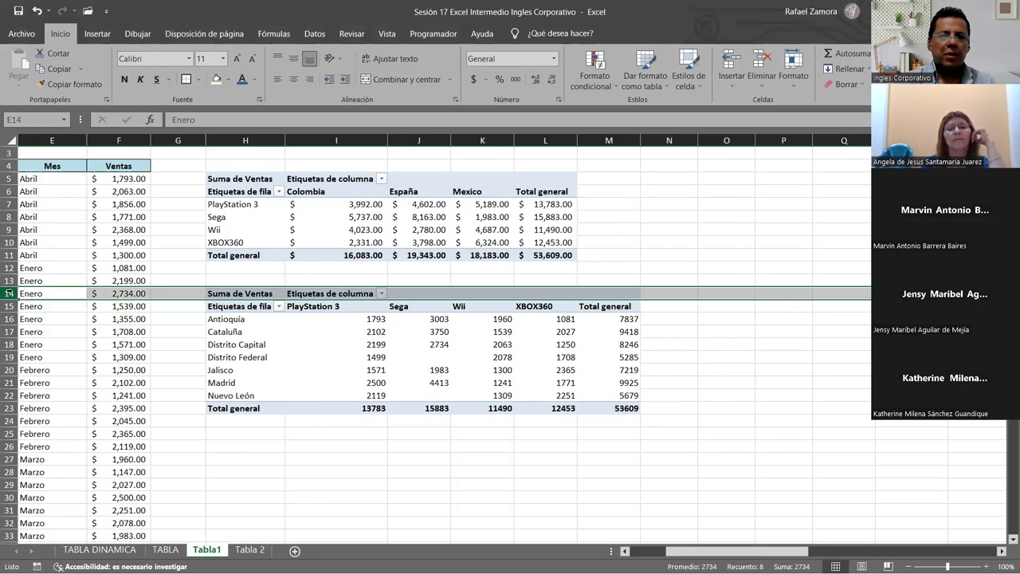
pyautogui.keyDown('shift'); pyautogui.click(8, 408); pyautogui.keyUp('shift')
pyautogui.moveTo(6, 307); pyautogui.dragTo(6, 310)
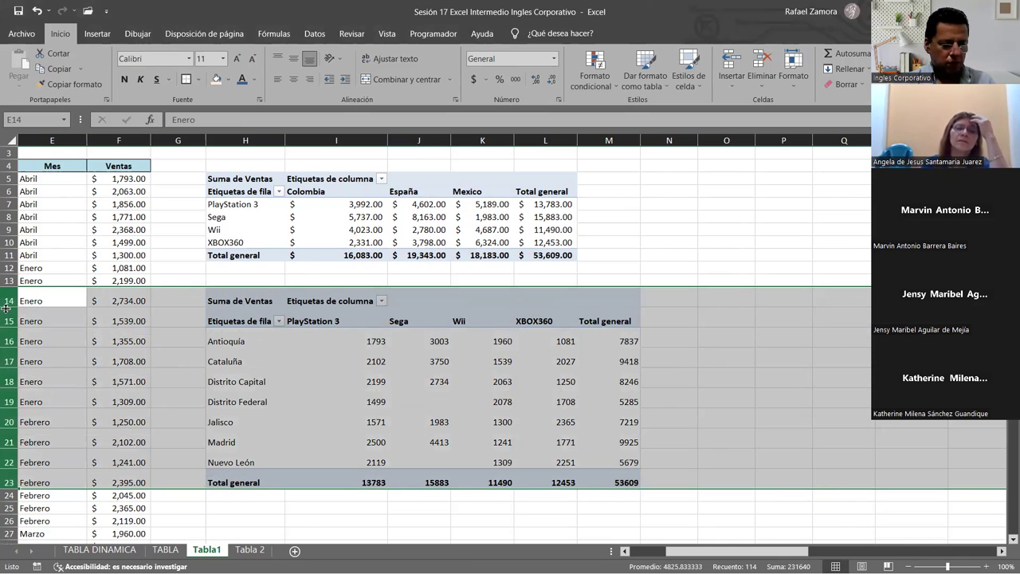
pyautogui.hotkey('ctrl', 'z')
pyautogui.click(482, 357)
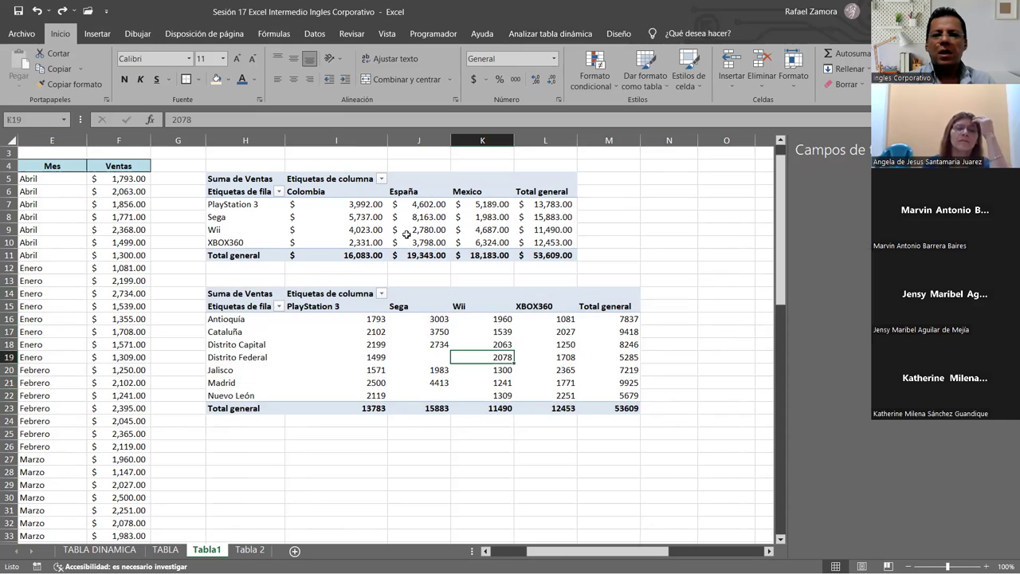
# Give columns I to M one equal, compact width that still fits the PlayStation 3 heading and the currency totals
pyautogui.click(348, 141)
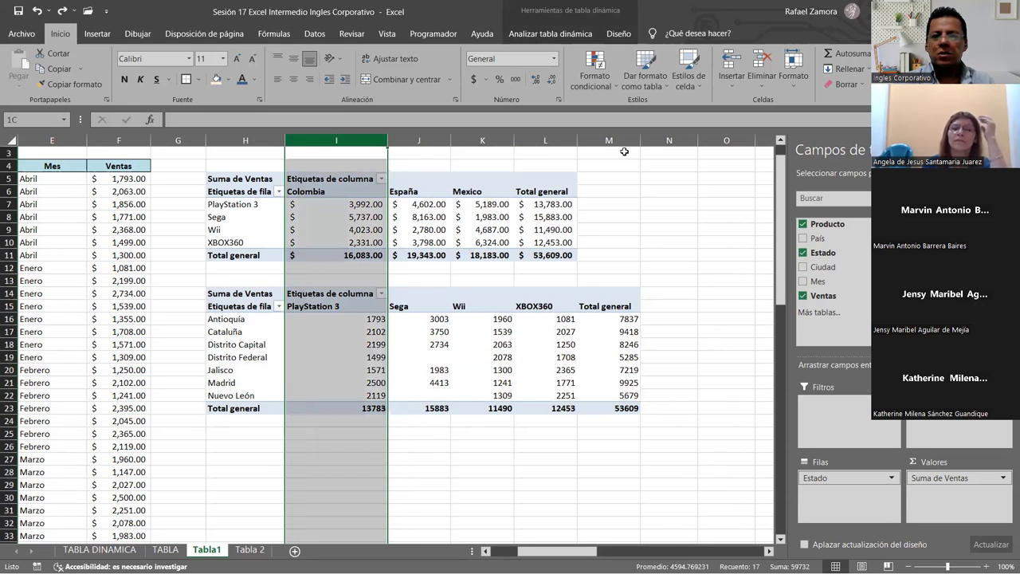
pyautogui.hotkey('shift', 'Right')
pyautogui.hotkey('shift', 'Right')
pyautogui.hotkey('shift', 'Right')
pyautogui.hotkey('shift', 'Right')
pyautogui.moveTo(387, 140); pyautogui.dragTo(373, 147)
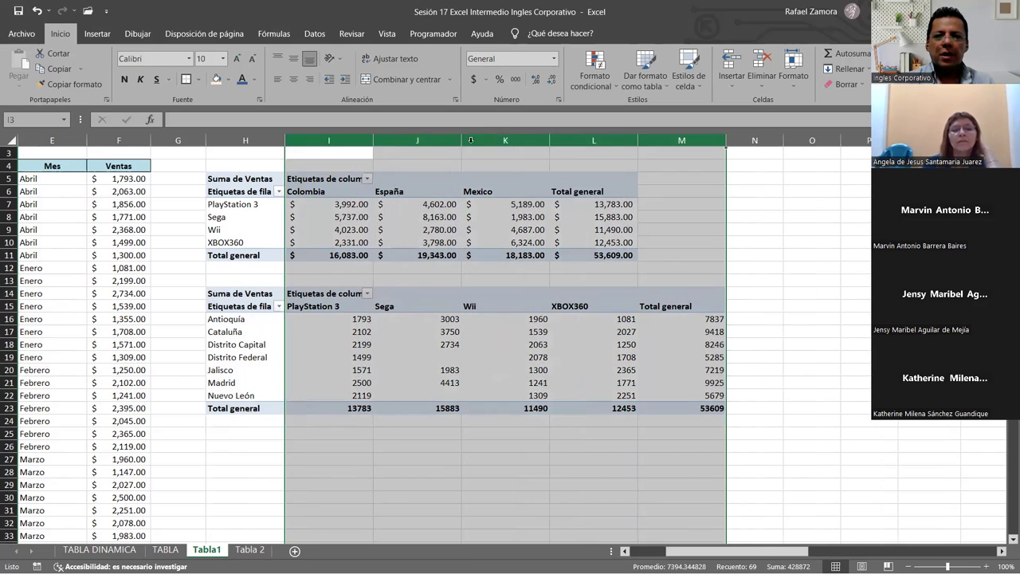
pyautogui.moveTo(465, 141); pyautogui.dragTo(428, 158)
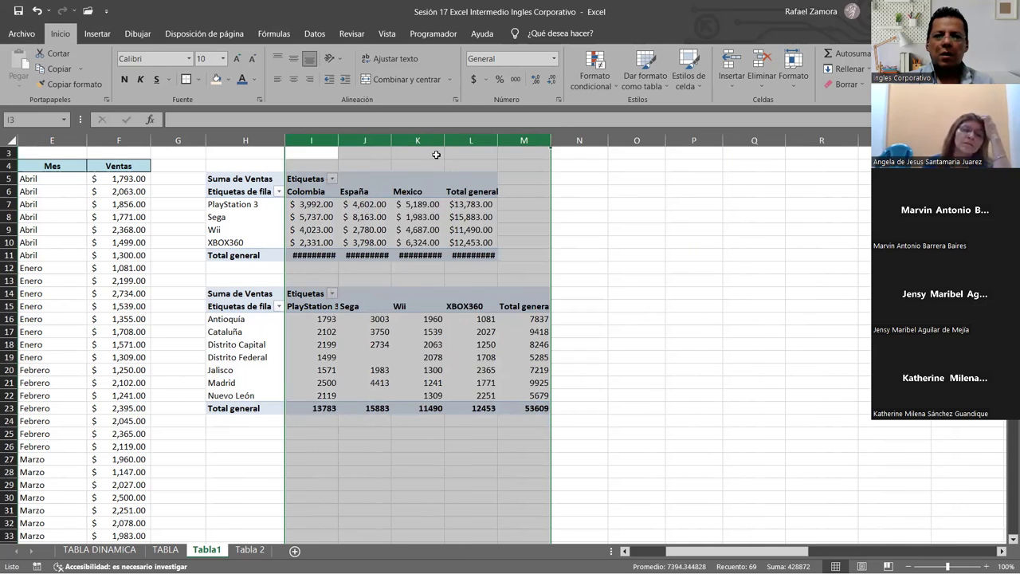
pyautogui.doubleClick(392, 141)
pyautogui.click(551, 367)
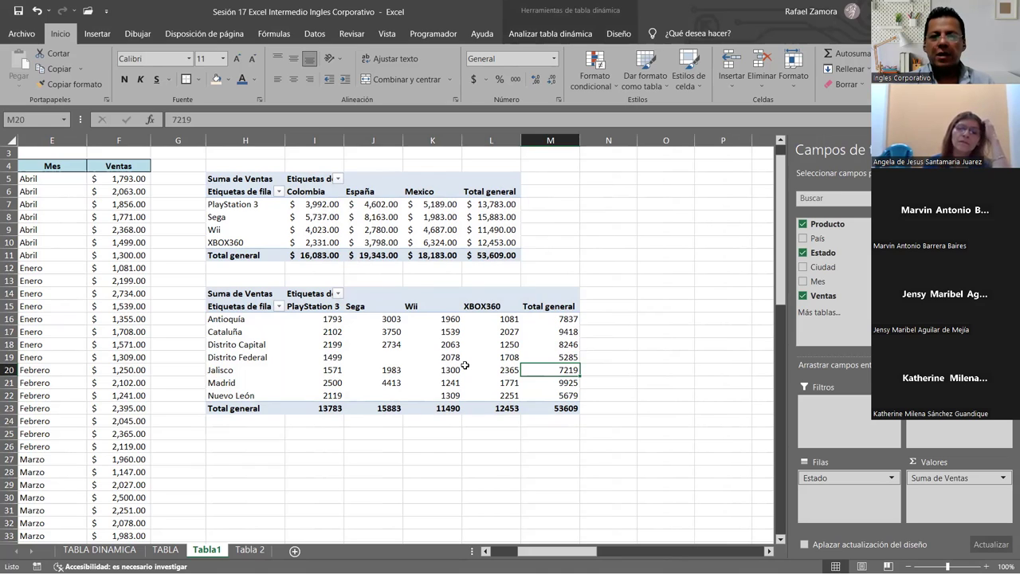
# Compare the country column headings of the upper PivotTable with the product column headings of the lower one
pyautogui.moveTo(465, 365)
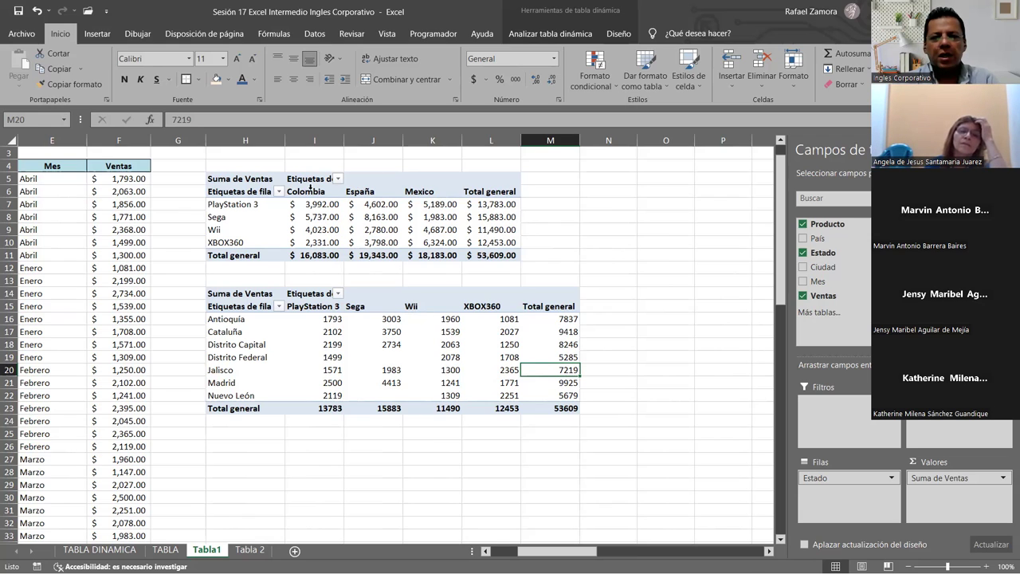
pyautogui.click(310, 188)
pyautogui.click(372, 181)
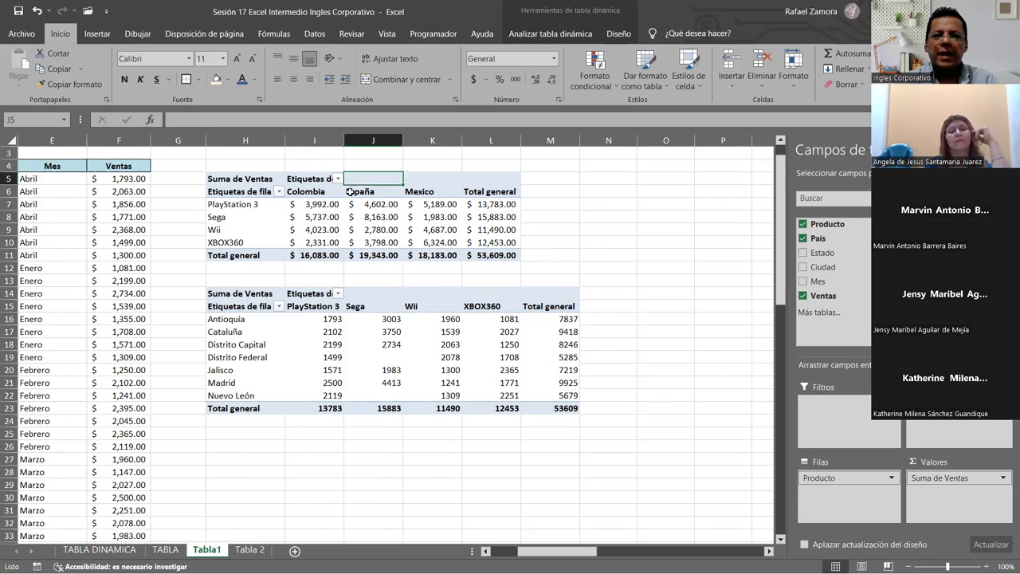
pyautogui.click(312, 194)
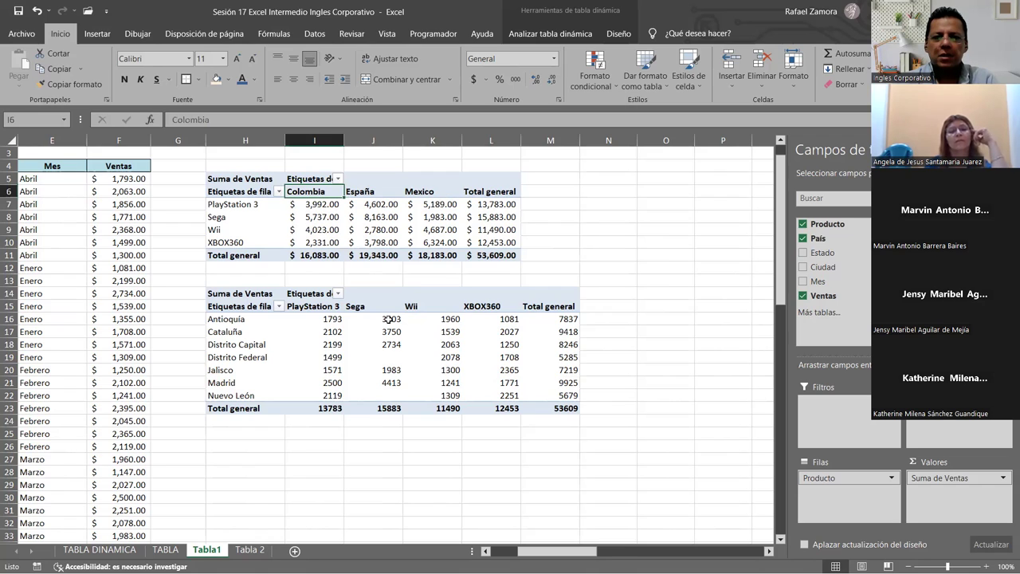
pyautogui.click(473, 301)
pyautogui.click(303, 307)
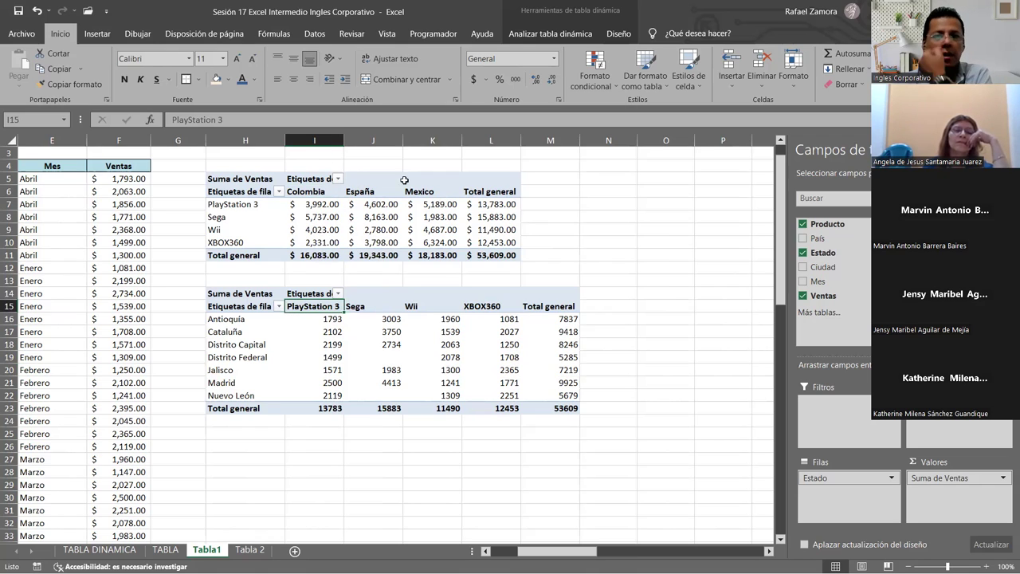
# Compare the fields used by the two PivotTables by selecting the upper one's Suma de Ventas cell and sales values in the lower one
pyautogui.click(525, 373)
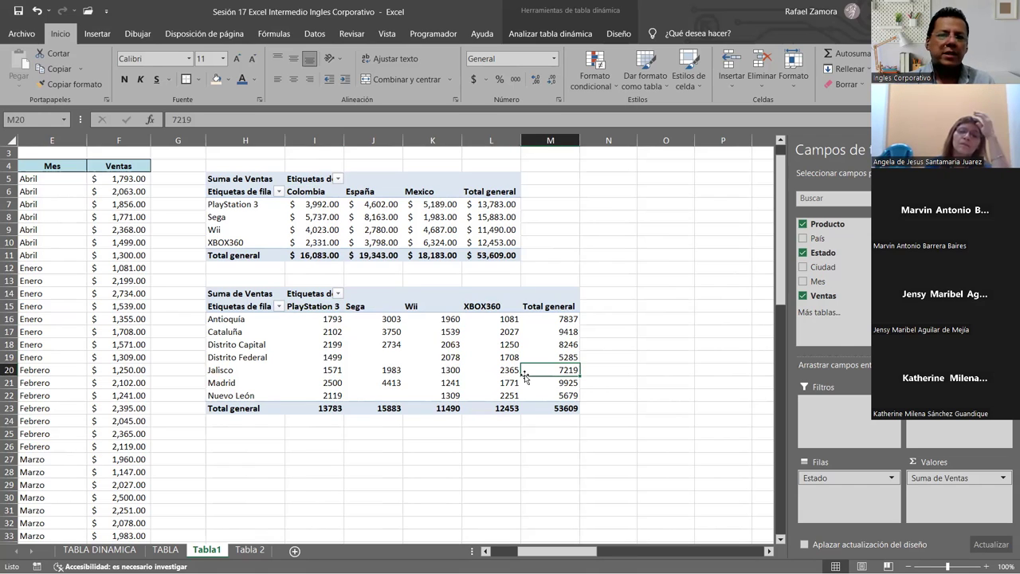
pyautogui.click(472, 356)
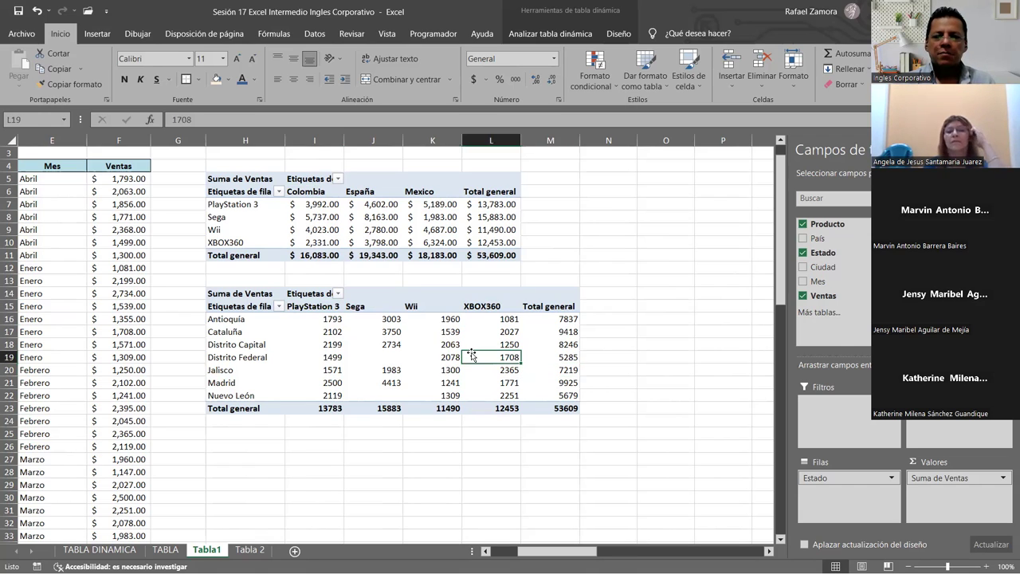
pyautogui.click(529, 320)
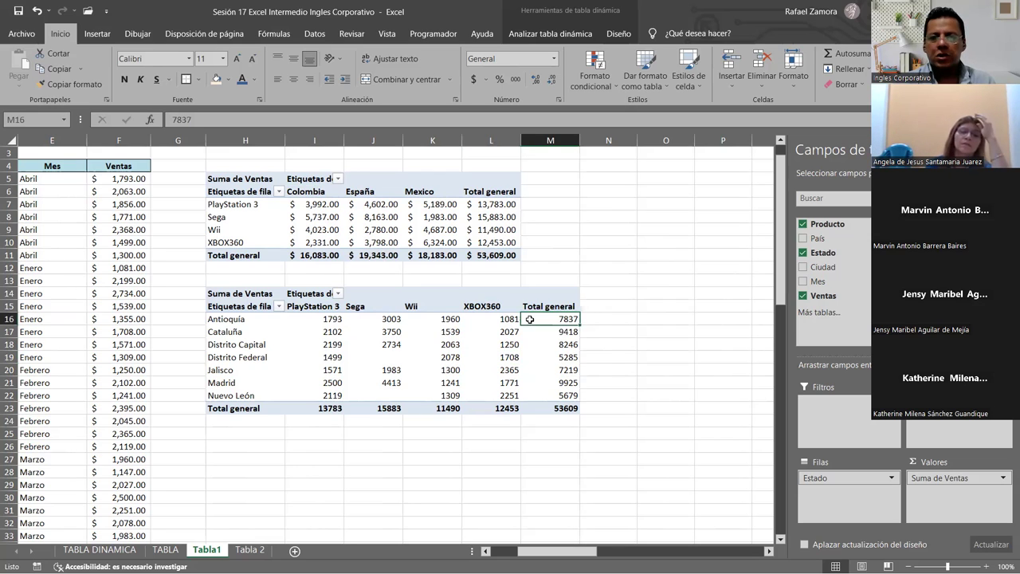
pyautogui.click(250, 183)
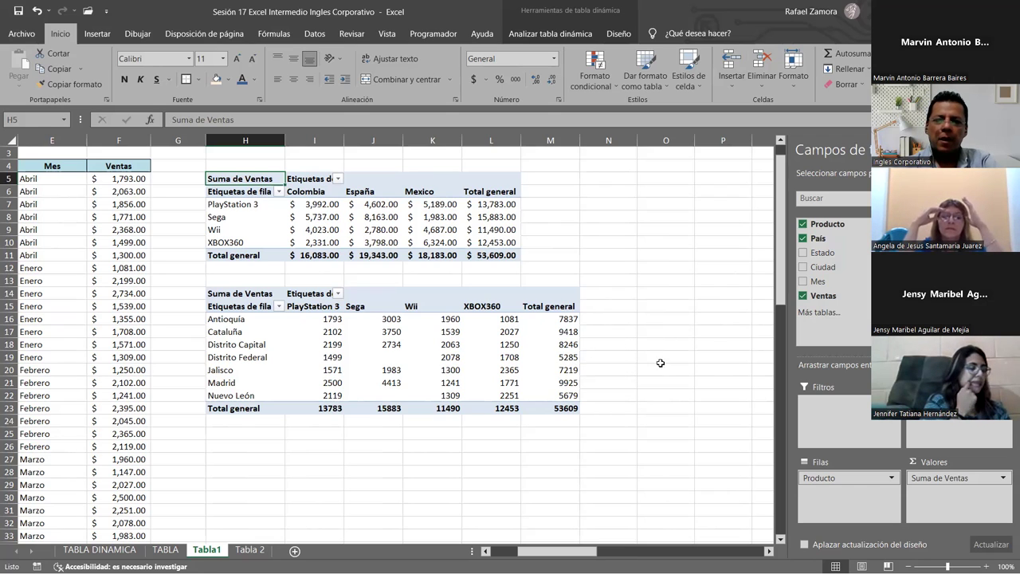
pyautogui.click(440, 333)
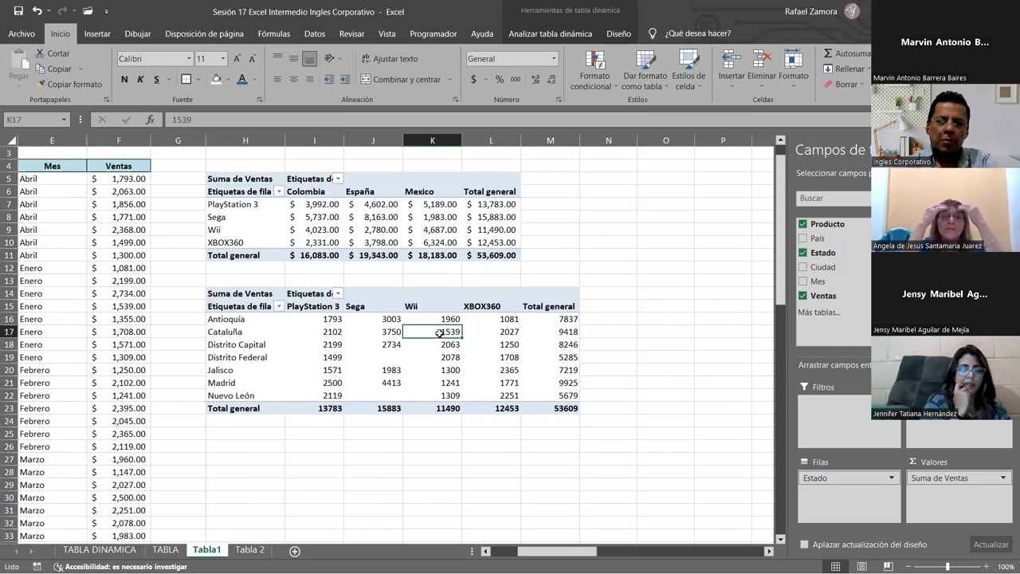
pyautogui.click(414, 372)
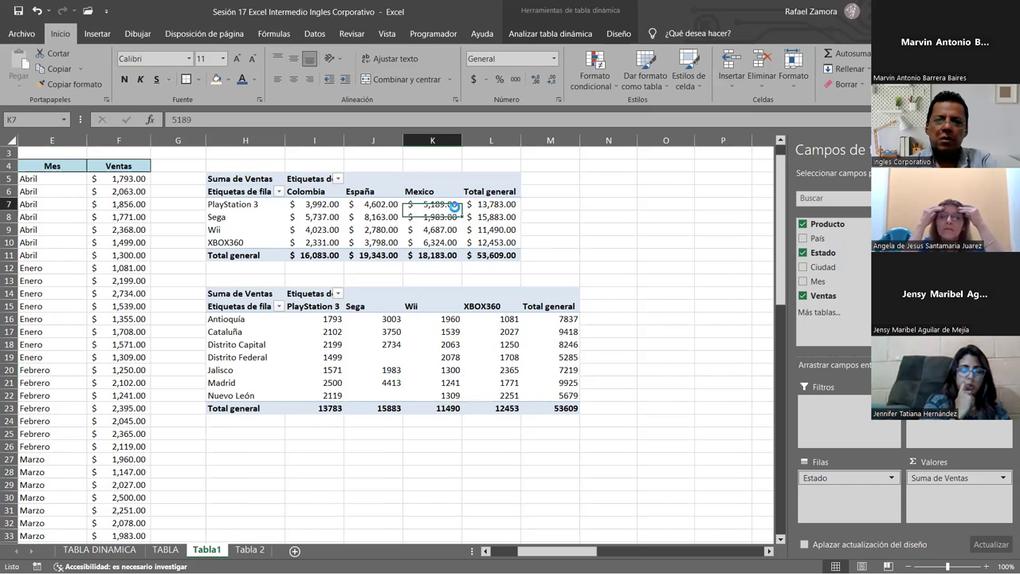
pyautogui.click(474, 366)
pyautogui.moveTo(473, 366)
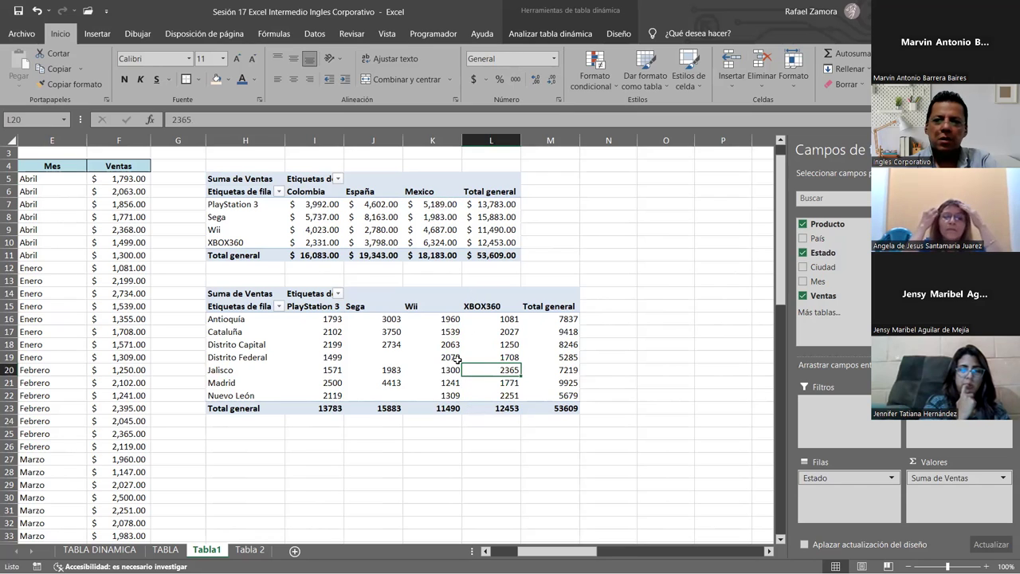
pyautogui.click(409, 362)
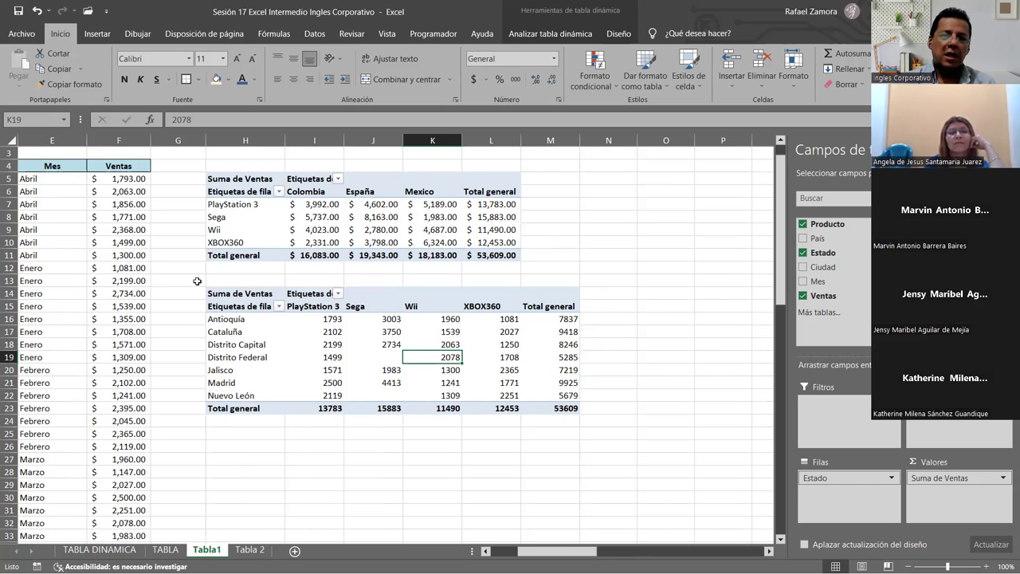
# Examine how the field list responds to selecting the lower PivotTable's range, single cells inside it and empty cells outside it
pyautogui.moveTo(213, 286); pyautogui.dragTo(574, 461)
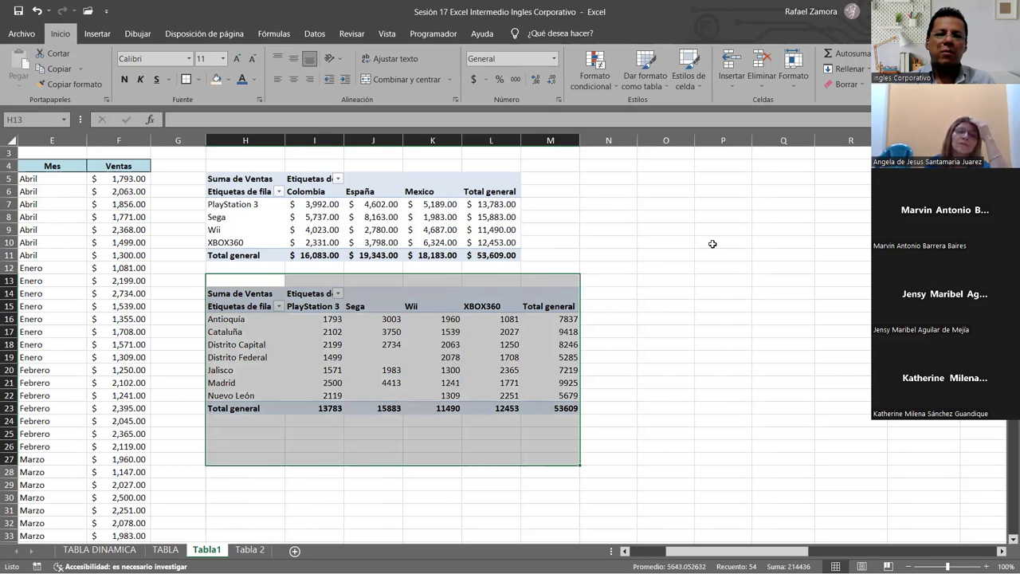
pyautogui.click(702, 300)
pyautogui.click(493, 347)
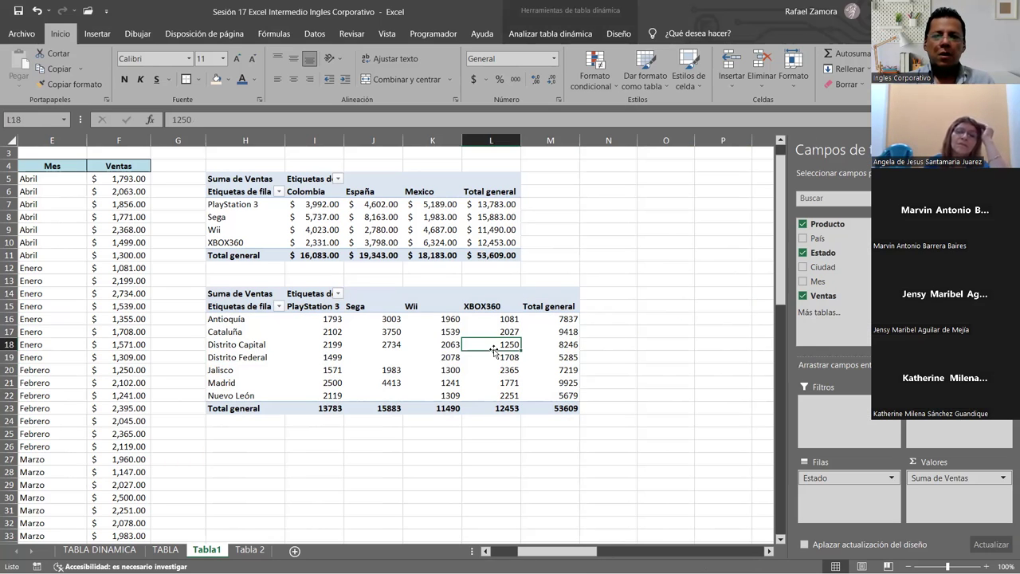
pyautogui.click(438, 331)
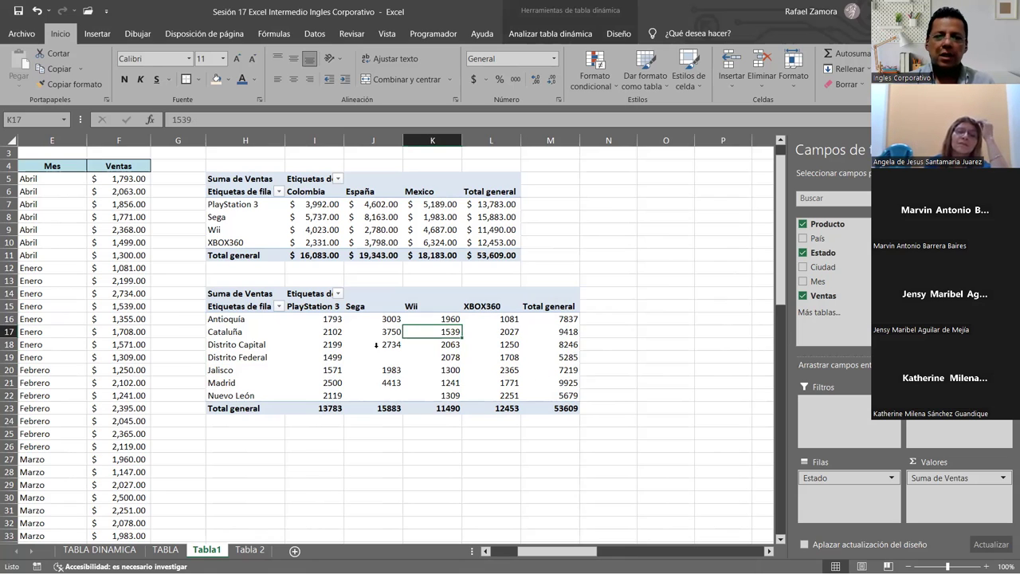
pyautogui.click(257, 333)
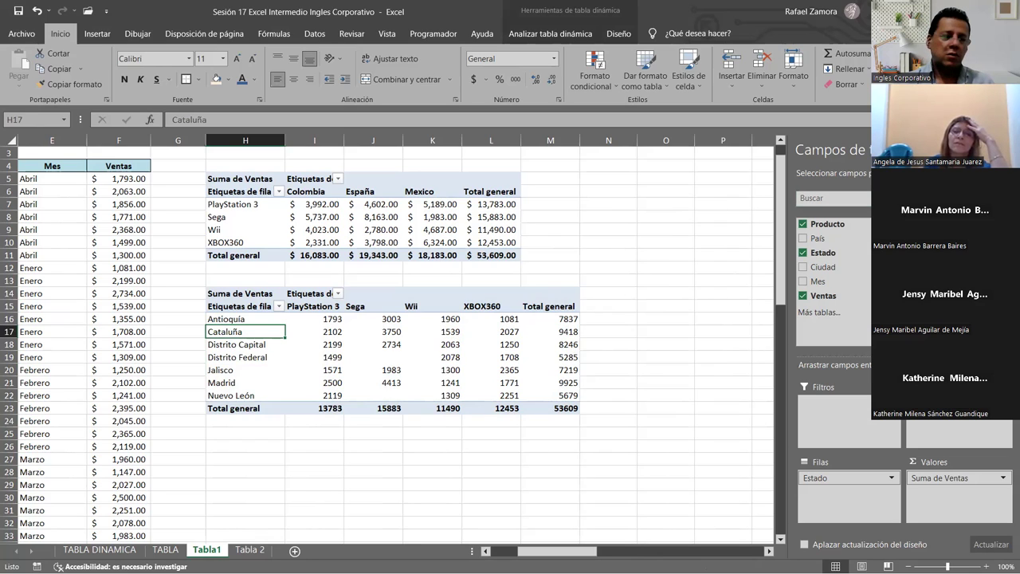
pyautogui.click(765, 335)
pyautogui.click(683, 328)
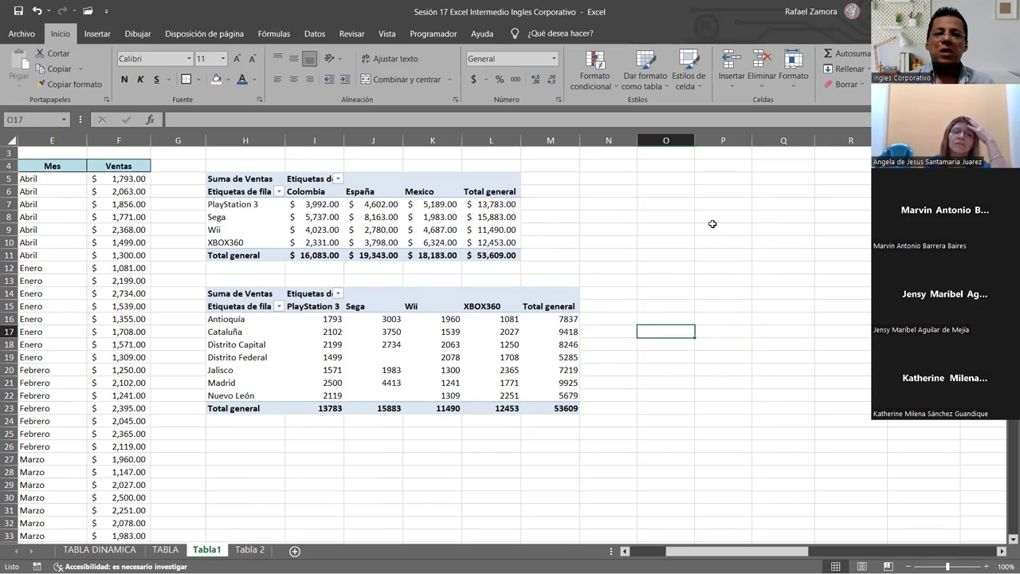
# Display the hidden PivotTable field list again for the lower PivotTable on the Tabla1 sheet
pyautogui.click(594, 214)
pyautogui.click(412, 205)
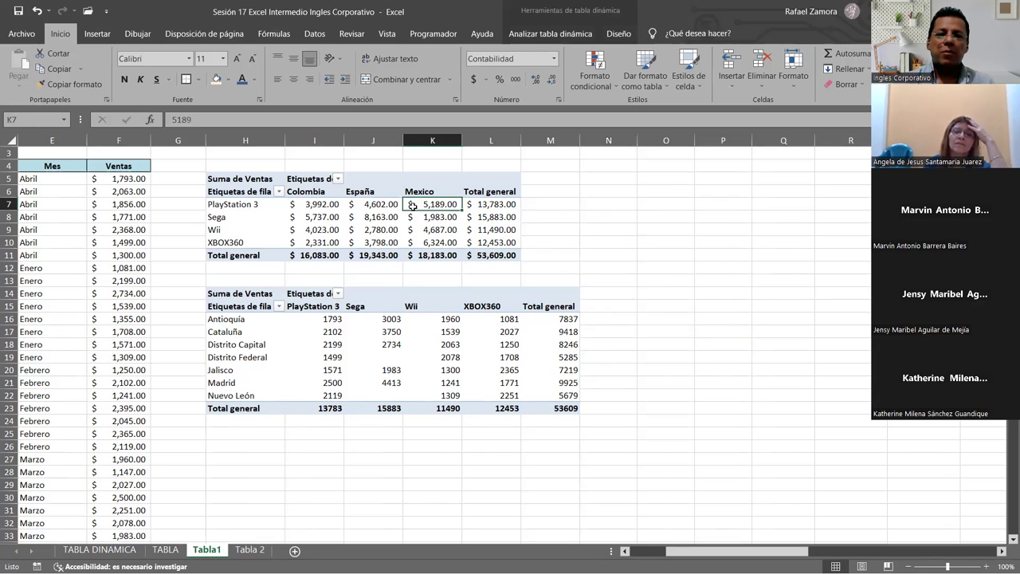
pyautogui.click(432, 357)
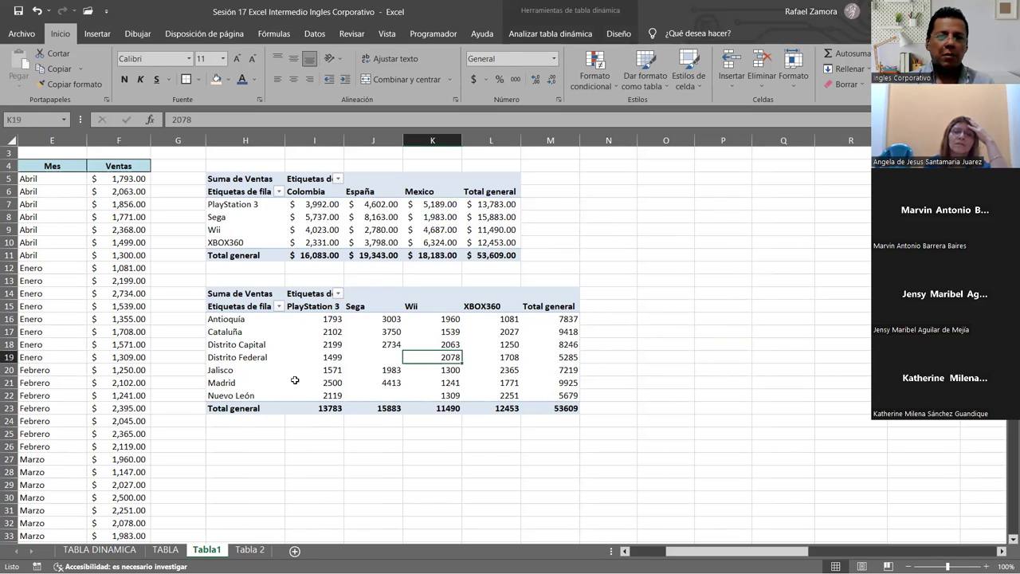
pyautogui.click(349, 373)
pyautogui.click(430, 344)
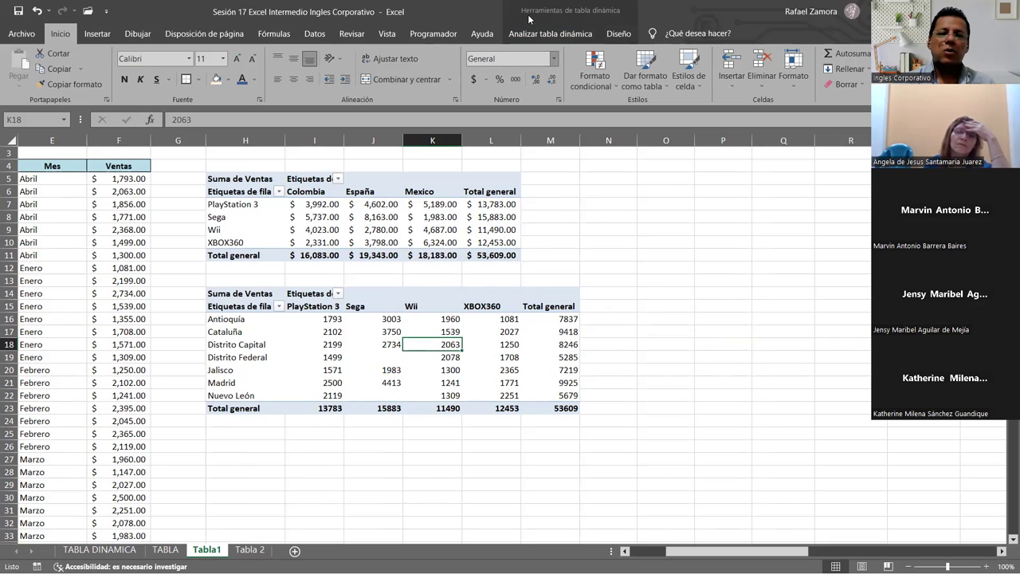
pyautogui.click(559, 33)
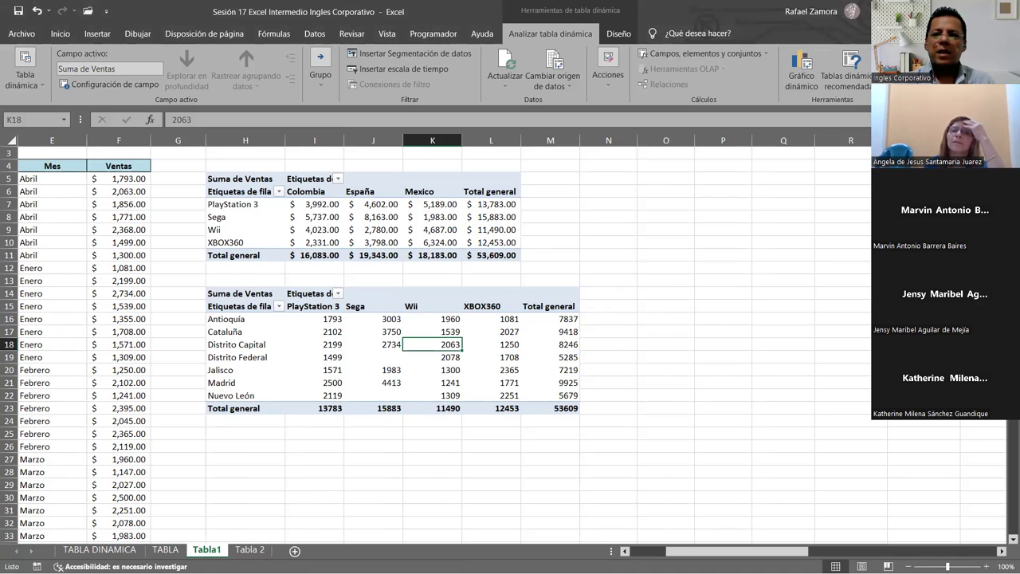
pyautogui.click(941, 68)
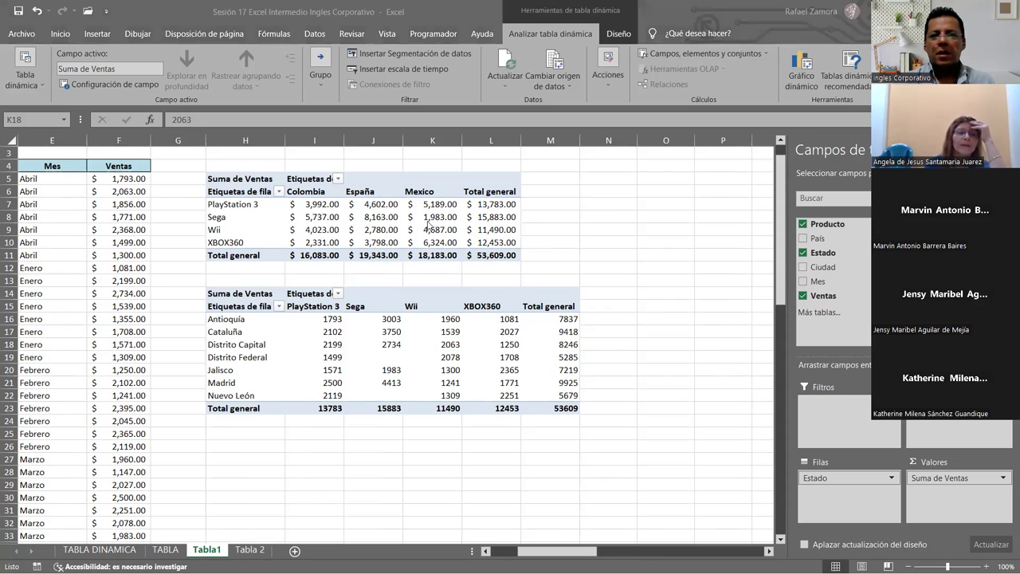
# Alternate between empty cells and PivotTable values to check when the restored field list is displayed
pyautogui.click(640, 241)
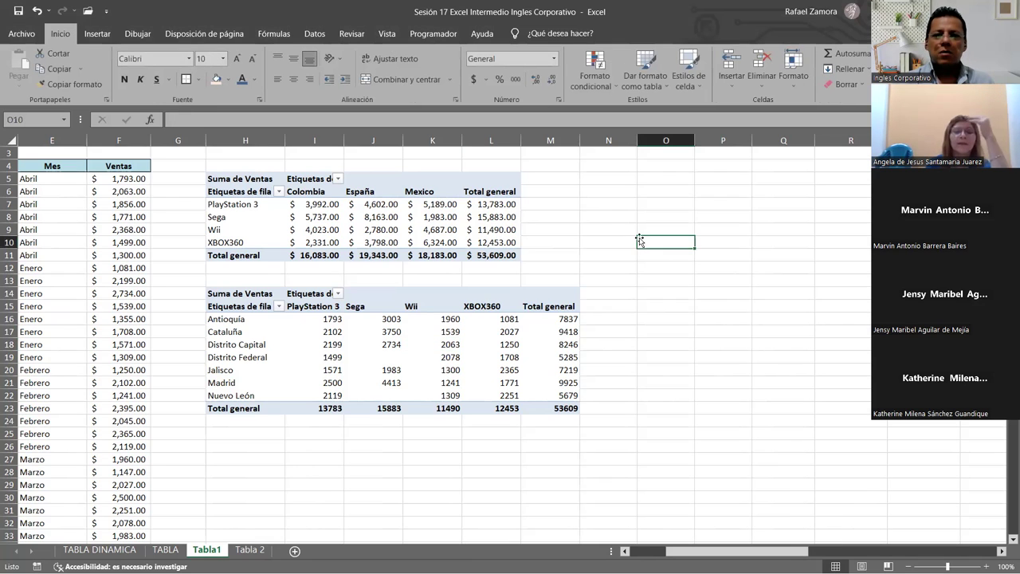
pyautogui.click(596, 213)
pyautogui.click(726, 342)
pyautogui.click(665, 243)
pyautogui.click(602, 205)
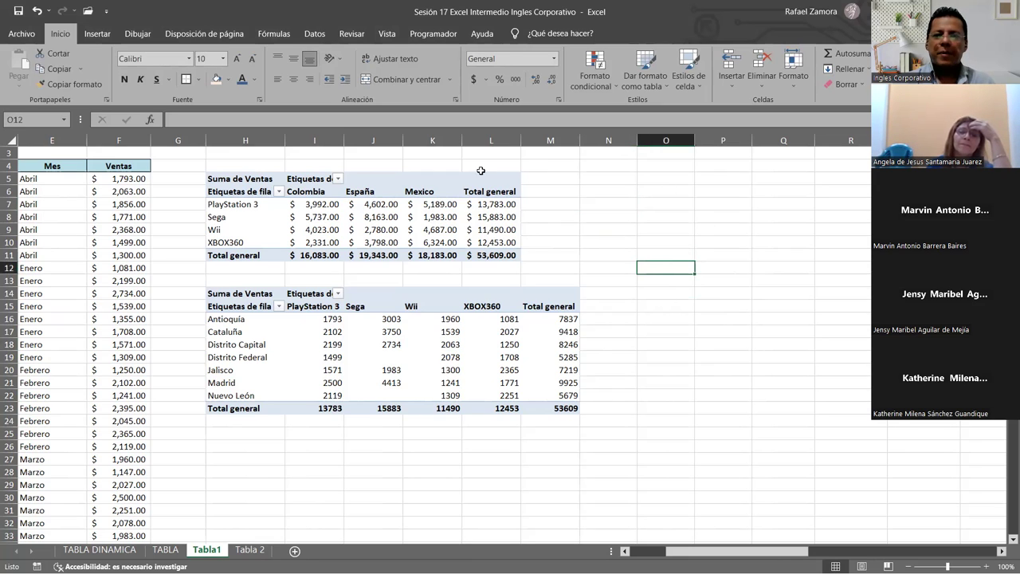
pyautogui.click(412, 223)
pyautogui.click(431, 306)
pyautogui.click(430, 318)
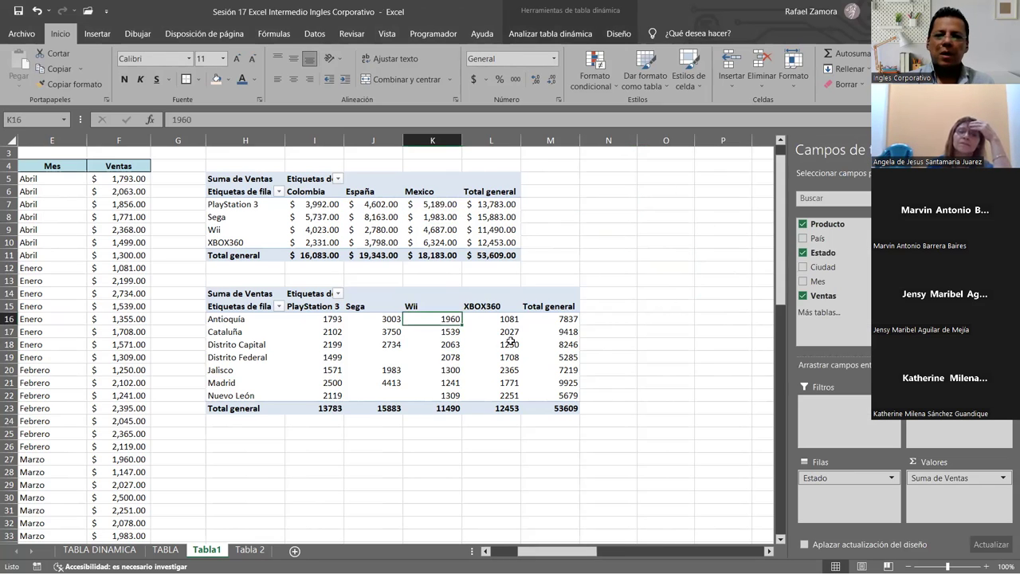
pyautogui.click(460, 343)
pyautogui.click(626, 268)
pyautogui.click(508, 369)
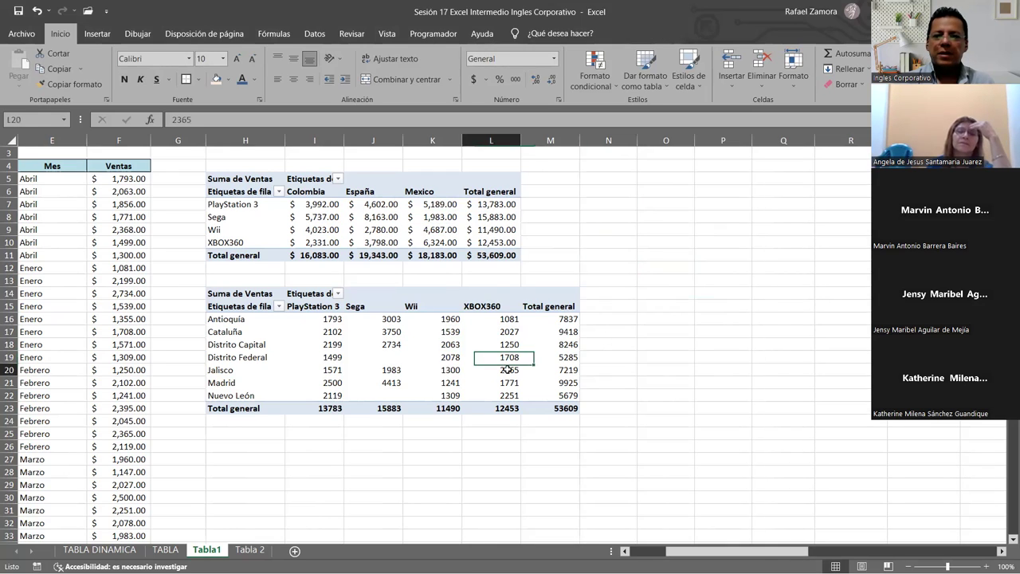
pyautogui.moveTo(508, 353)
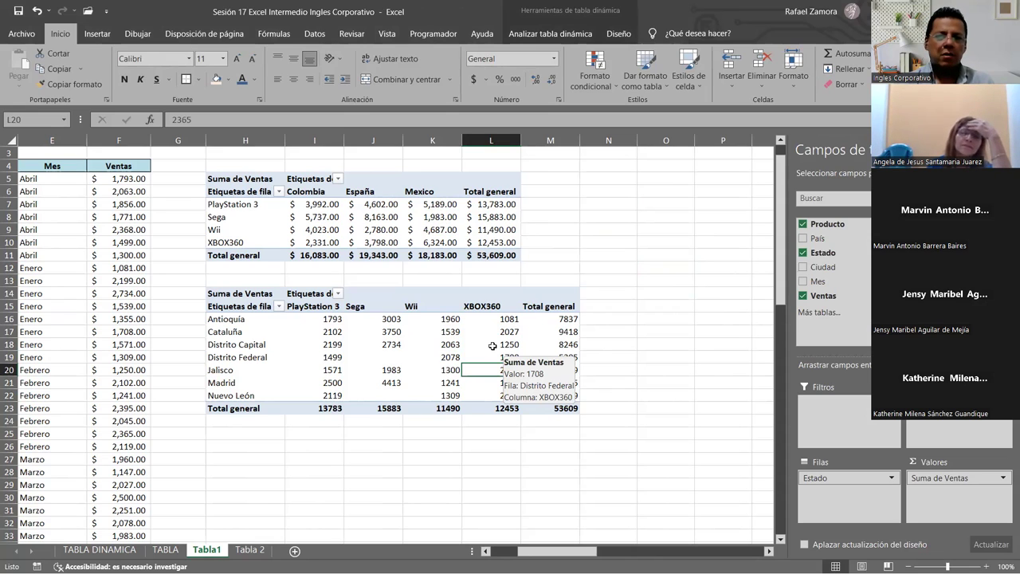
pyautogui.click(612, 279)
pyautogui.click(517, 328)
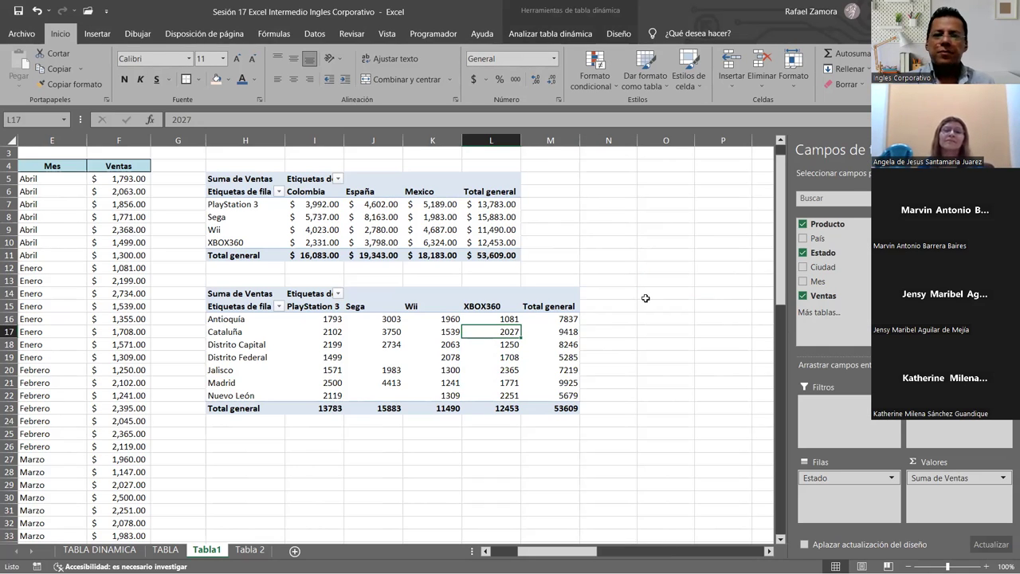
# Inspect the Jalisco sales value for XBOX360 and review the analysis commands available for the lower PivotTable
pyautogui.click(517, 368)
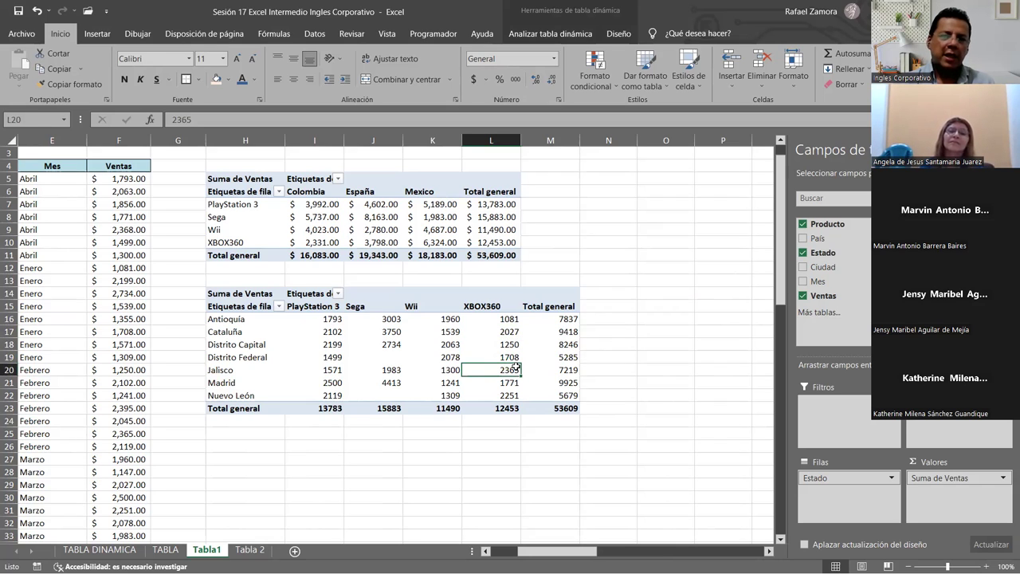
pyautogui.moveTo(517, 369)
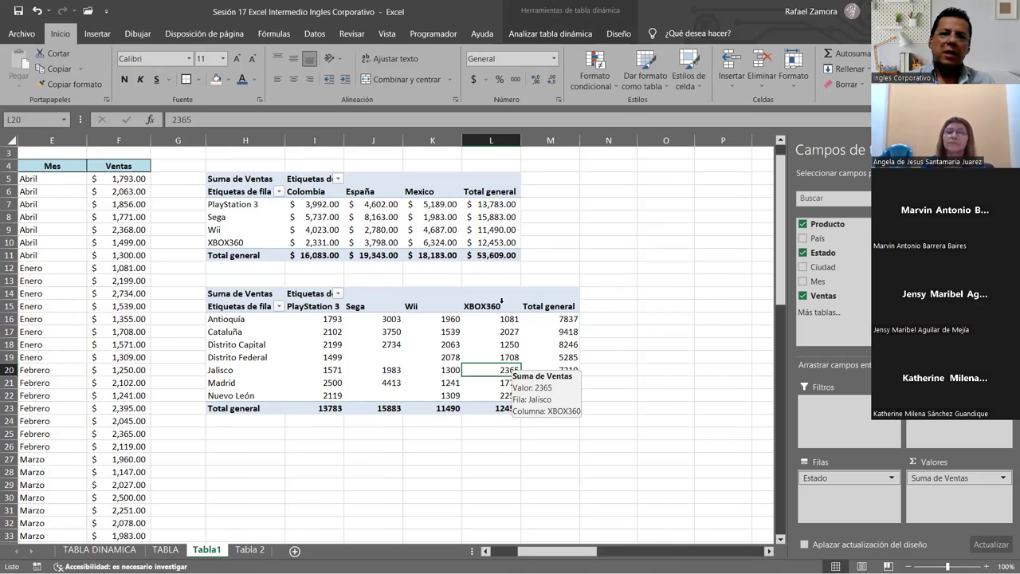
pyautogui.click(624, 311)
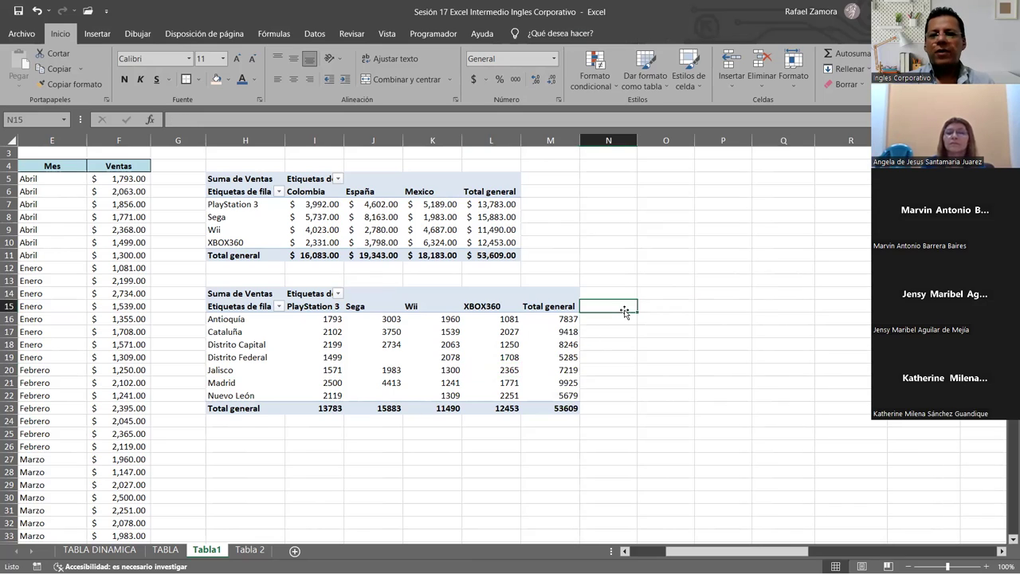
pyautogui.click(496, 342)
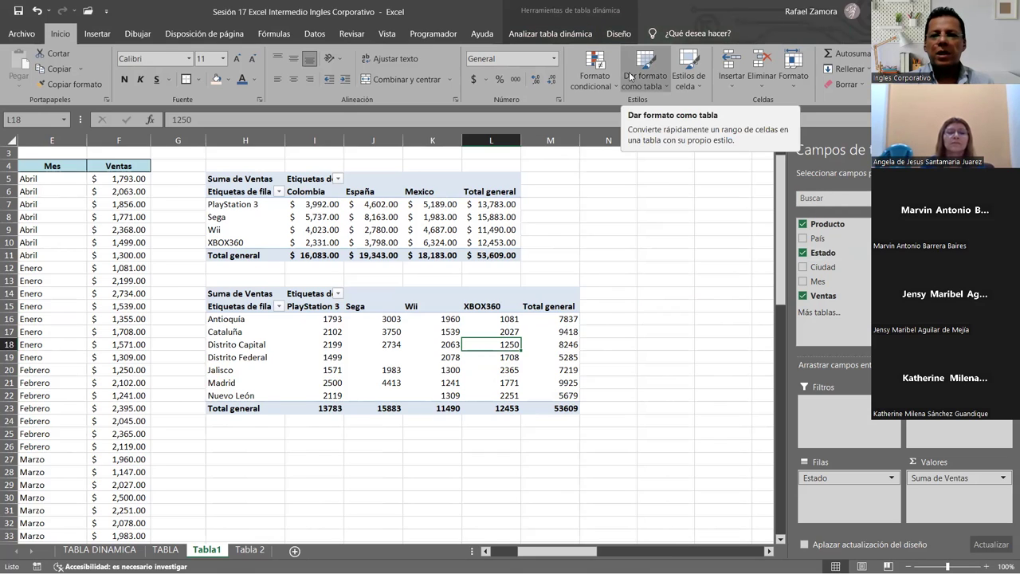
pyautogui.click(550, 36)
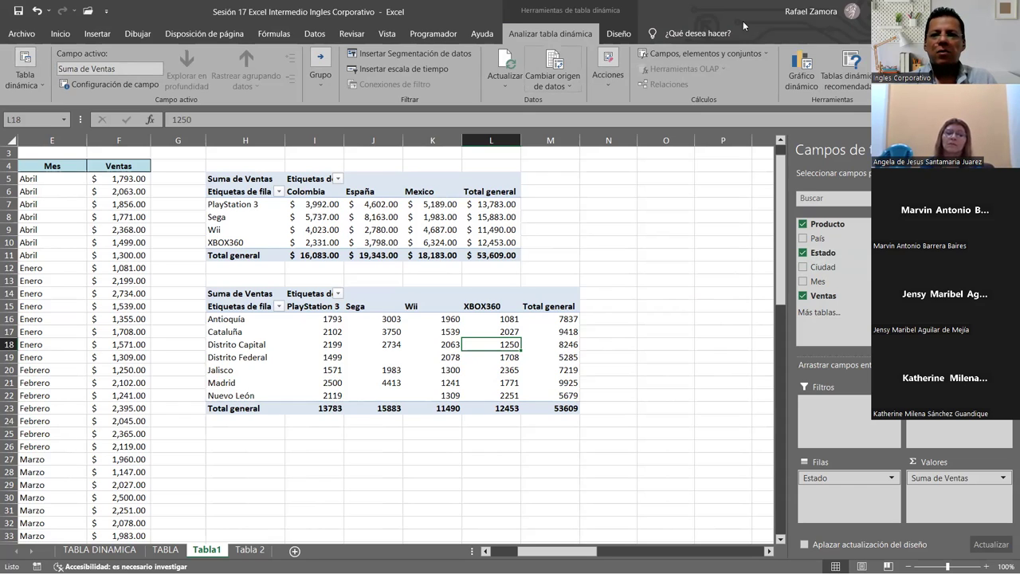
pyautogui.click(610, 256)
pyautogui.click(744, 458)
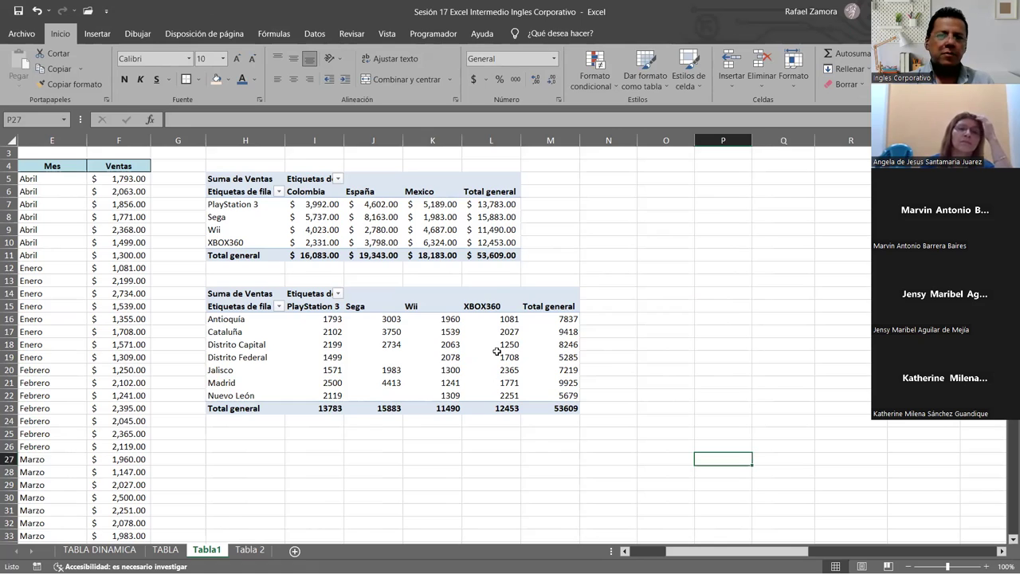
# Examine sales values for XBOX360 and Wii in the lower PivotTable, Sega and Wii figures in the upper one, and the lower Total general column
pyautogui.moveTo(501, 355); pyautogui.dragTo(502, 344)
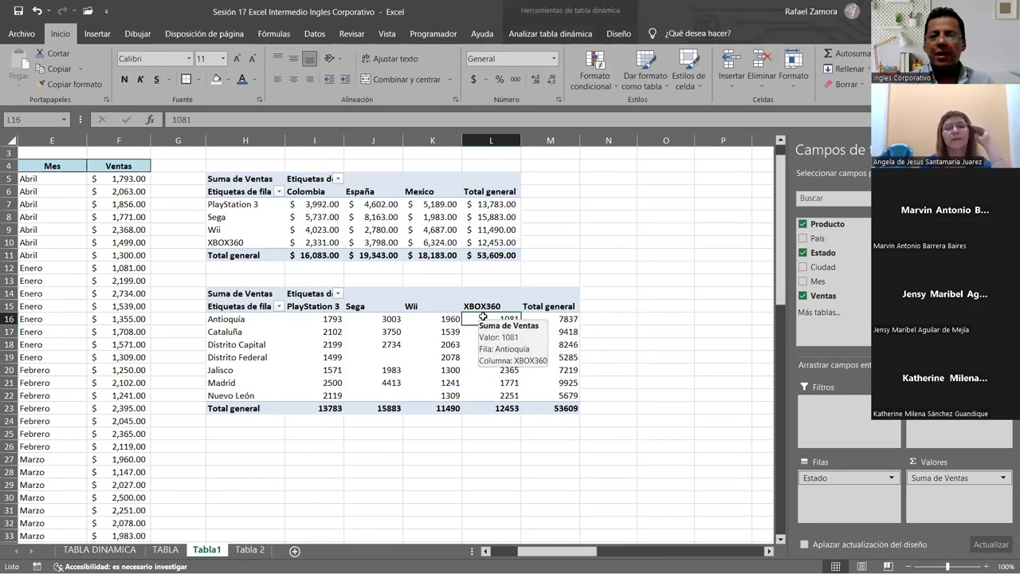
pyautogui.click(461, 344)
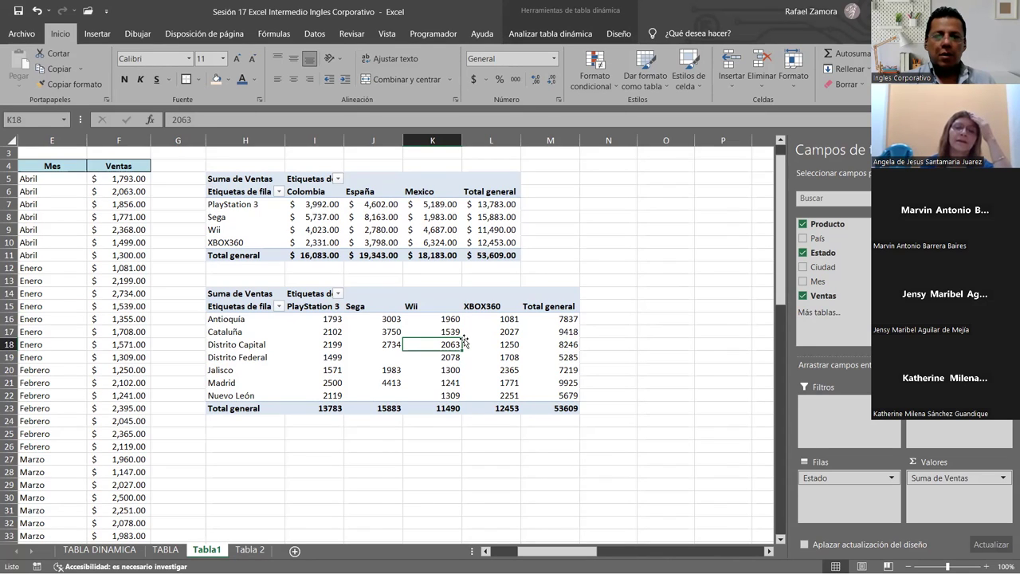
pyautogui.click(488, 219)
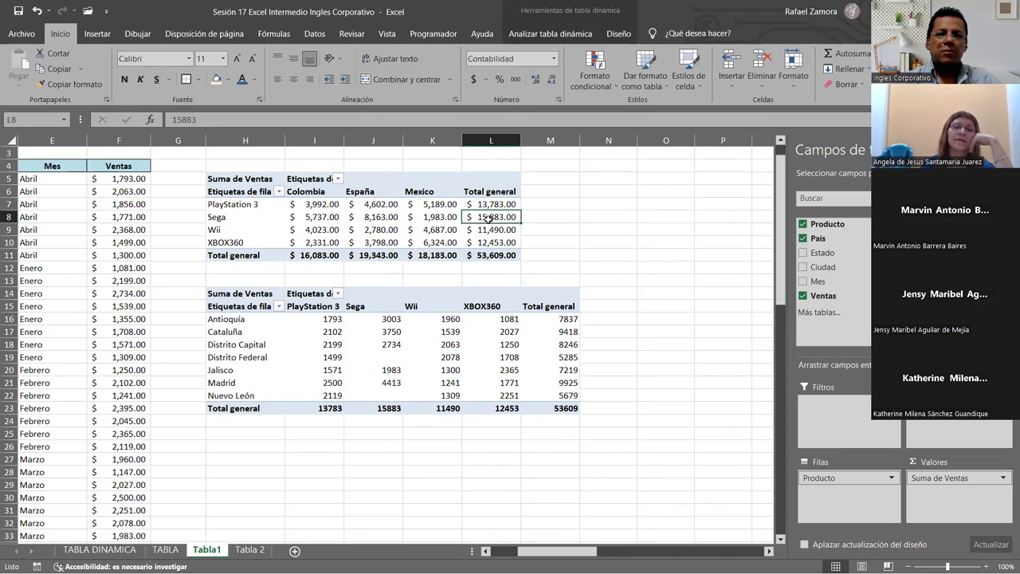
pyautogui.click(413, 229)
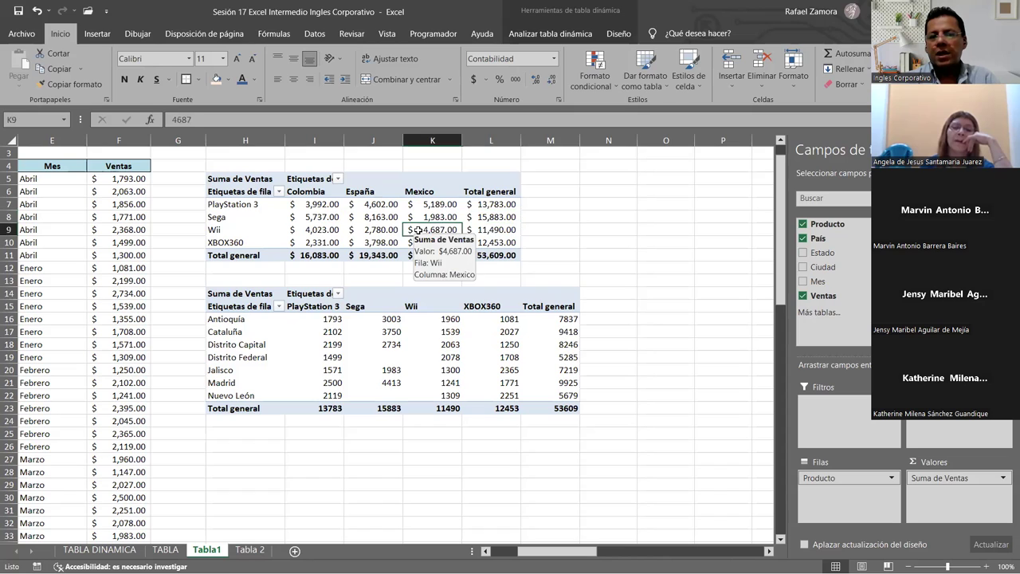
pyautogui.click(530, 343)
pyautogui.click(534, 332)
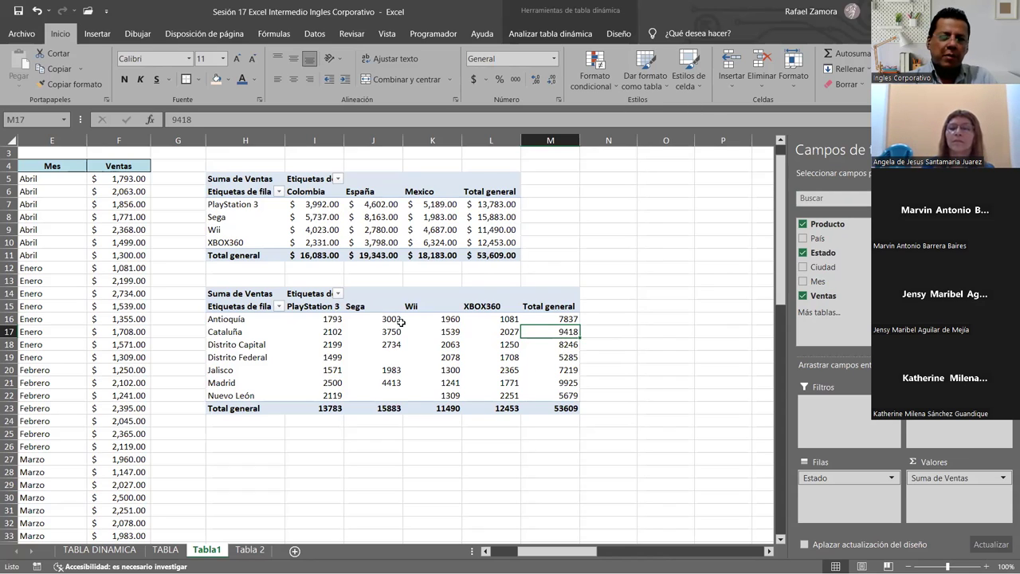
# Examine the empty Sega entry for Distrito Federal and the Estado row labels in the lower PivotTable
pyautogui.click(389, 356)
pyautogui.moveTo(446, 356)
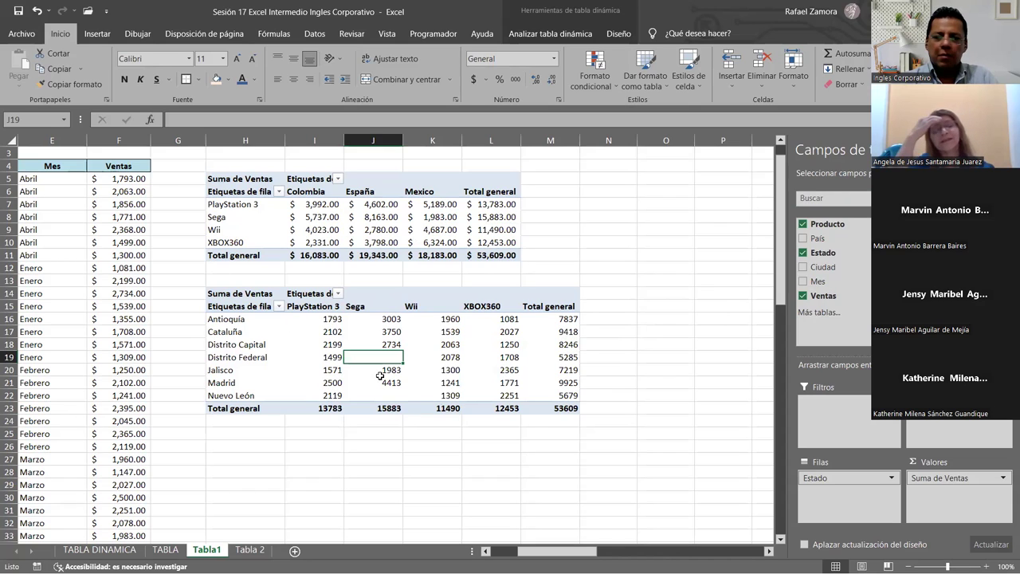
pyautogui.moveTo(513, 383)
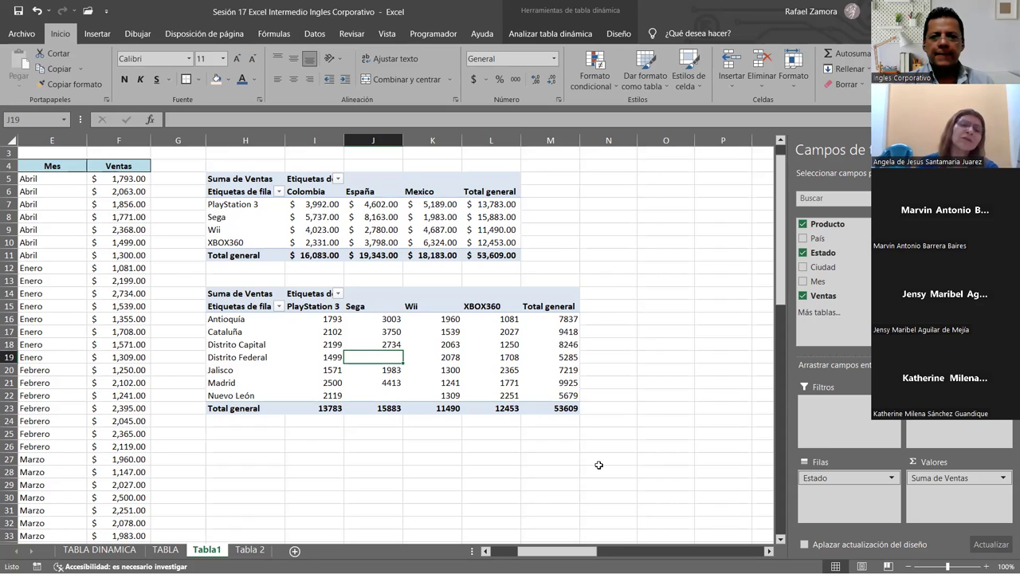
pyautogui.moveTo(263, 320); pyautogui.dragTo(259, 363)
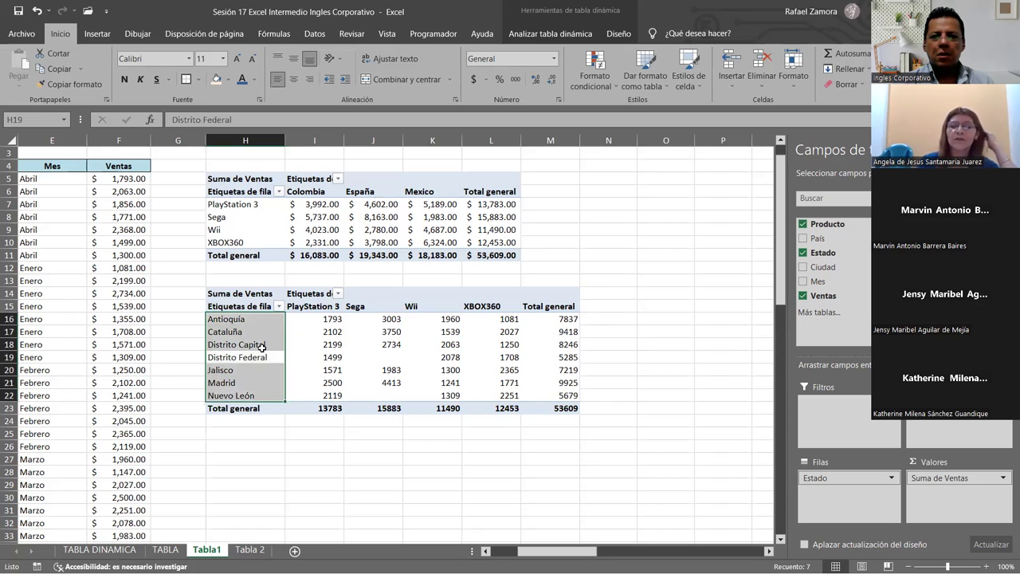
pyautogui.click(259, 346)
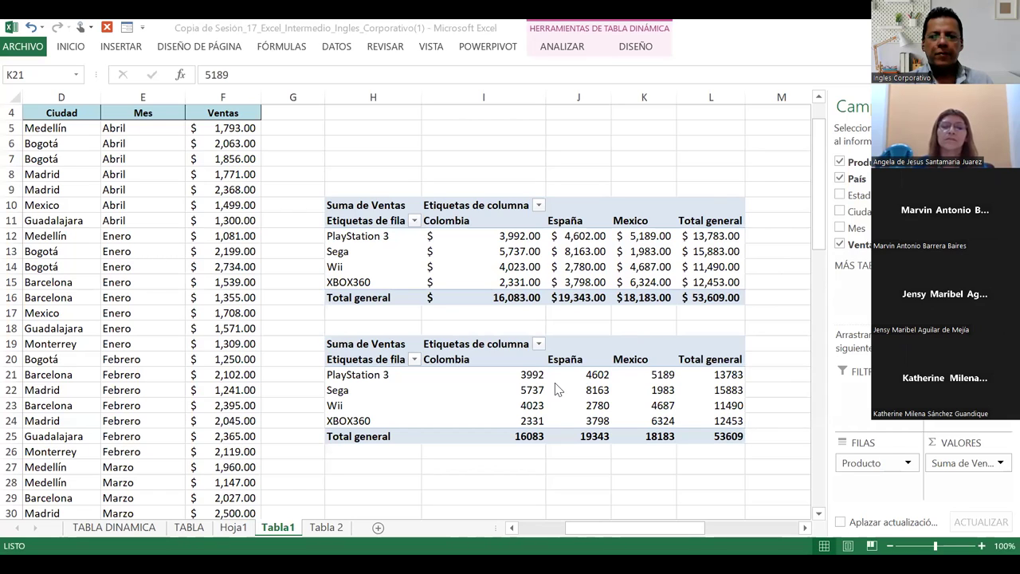
# In the Copia de Sesión_17 workbook, replace Producto with Estado as the row field of the lower PivotTable
pyautogui.click(663, 374)
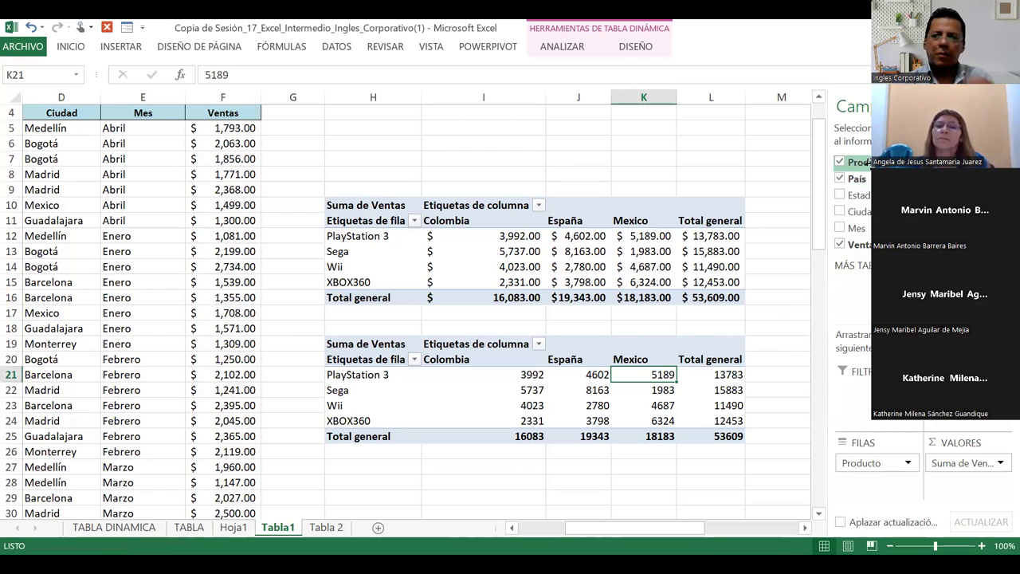
pyautogui.click(872, 468)
pyautogui.moveTo(872, 469); pyautogui.dragTo(861, 158)
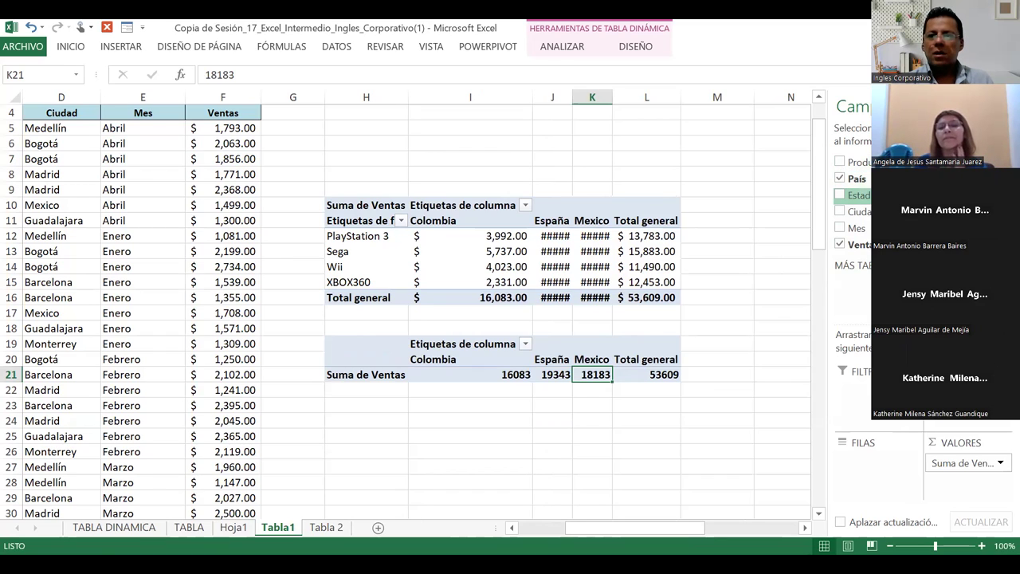
pyautogui.moveTo(860, 196); pyautogui.dragTo(886, 472)
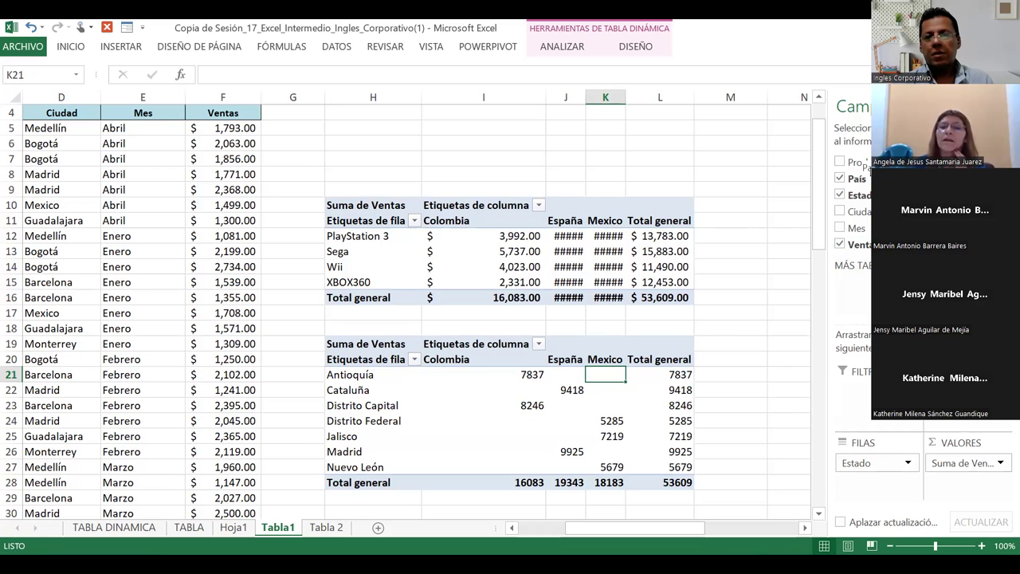
# Replace País with Producto as the lower PivotTable's column field and autofit the narrow column holding the Mexico figures
pyautogui.click(858, 180)
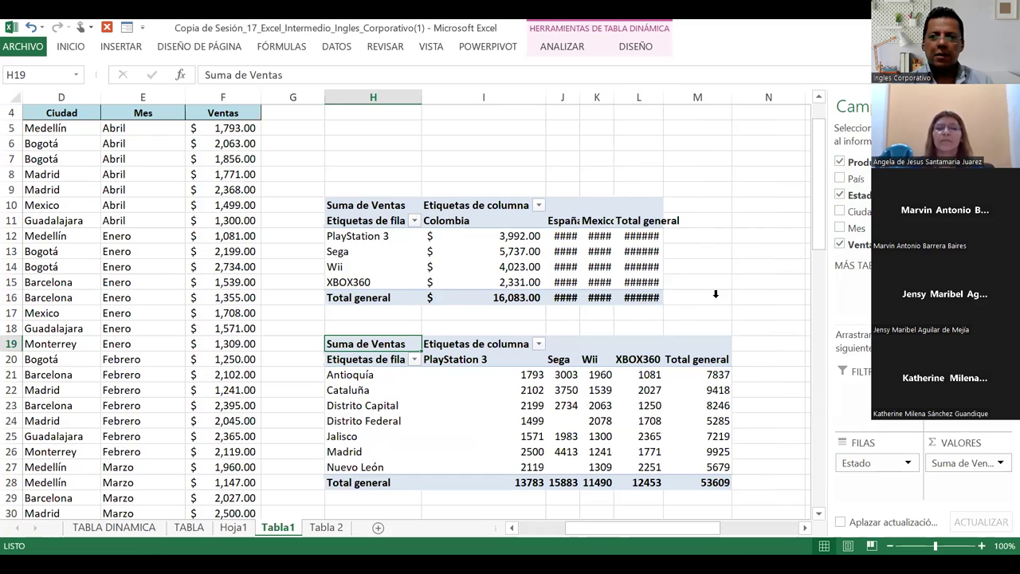
pyautogui.scroll(-1, 662, 92)
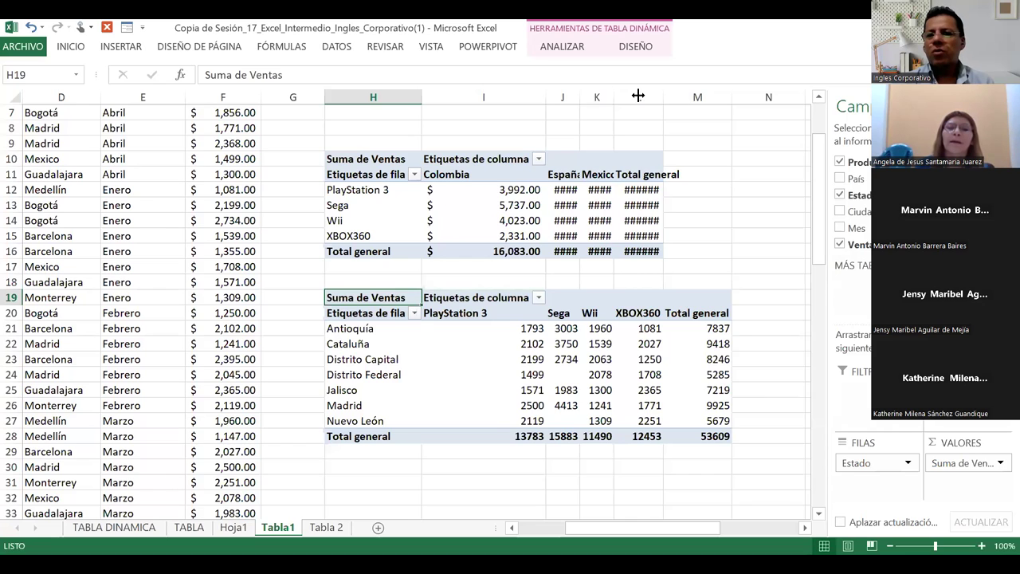
pyautogui.doubleClick(606, 94)
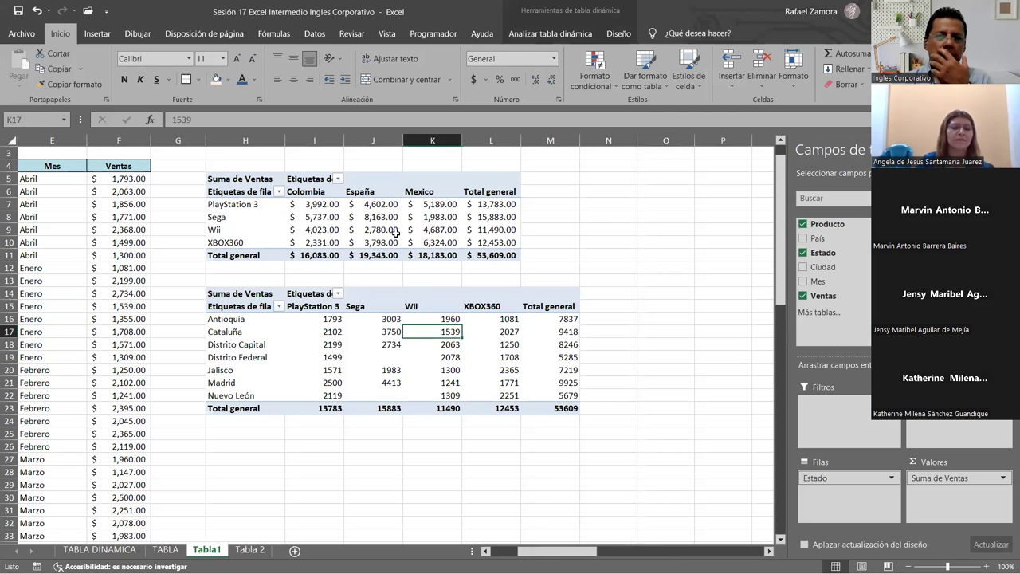
# In the Sesión 17 workbook, select values in the upper and lower PivotTables to compare their assigned fields
pyautogui.click(398, 233)
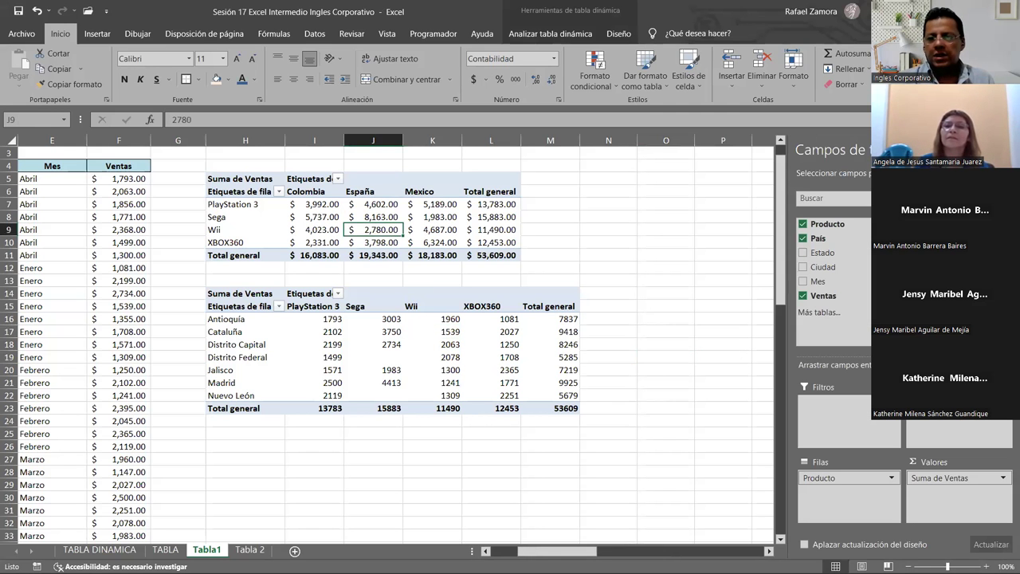
pyautogui.click(492, 370)
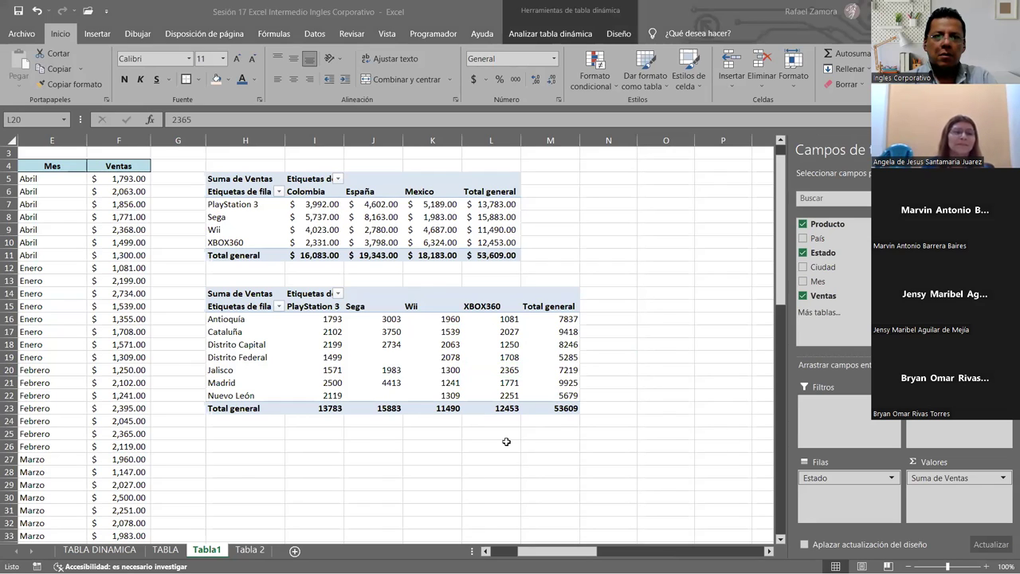
pyautogui.click(388, 349)
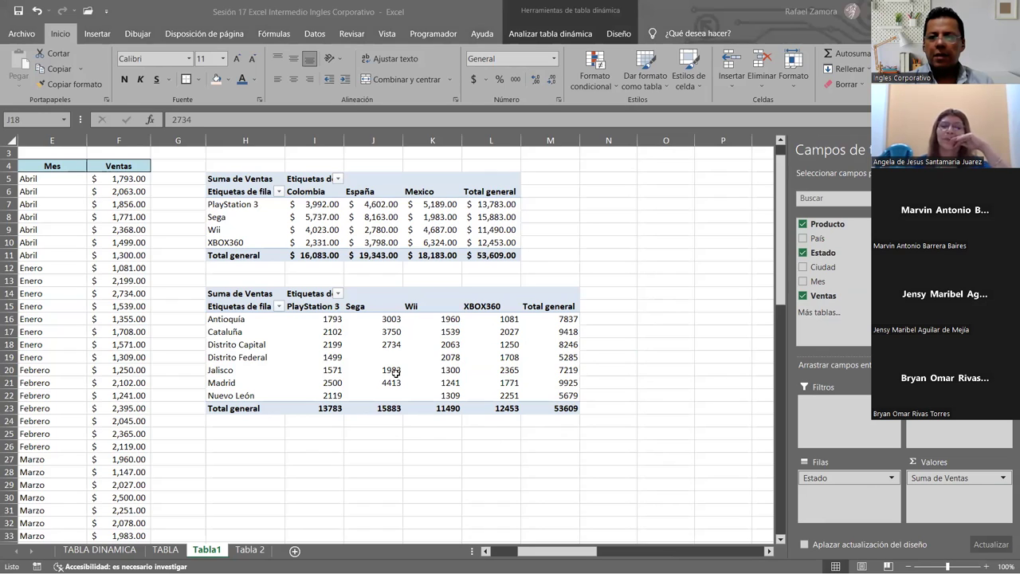
# Format the lower PivotTable's Ventas values as Contabilidad with two decimals and the $ symbol, and summarize them by Promedio
pyautogui.click(974, 491)
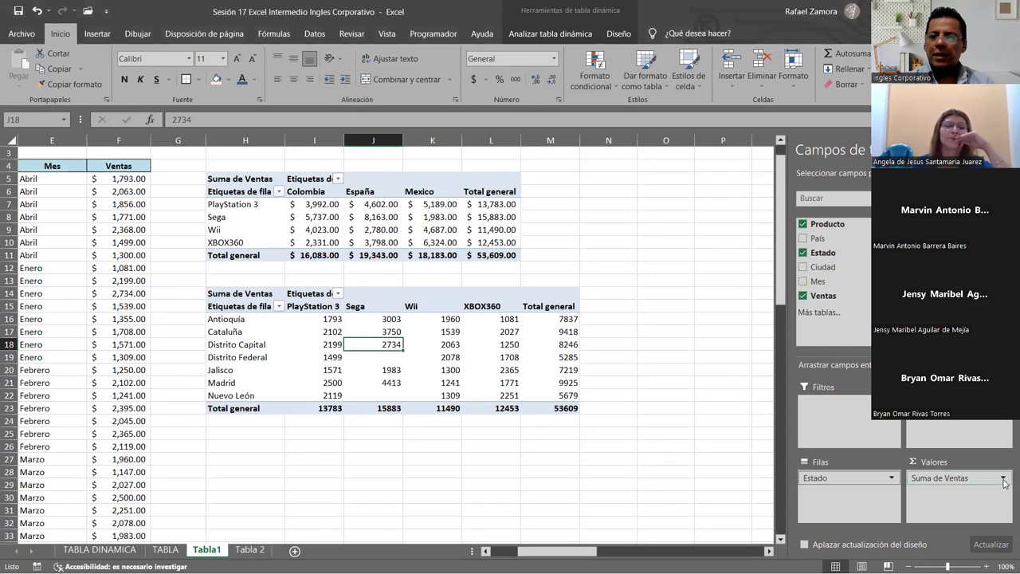
pyautogui.click(1003, 479)
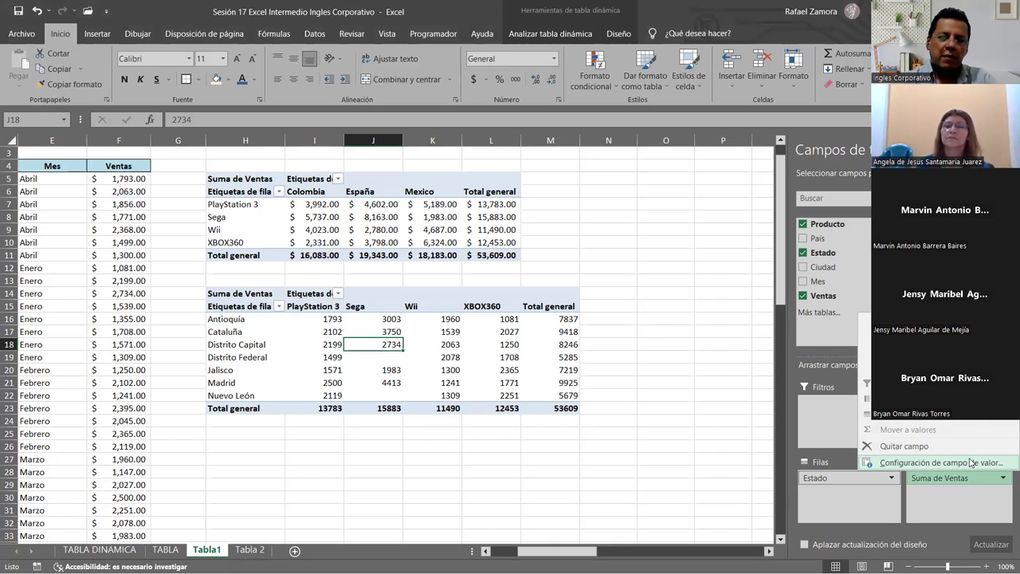
pyautogui.click(971, 462)
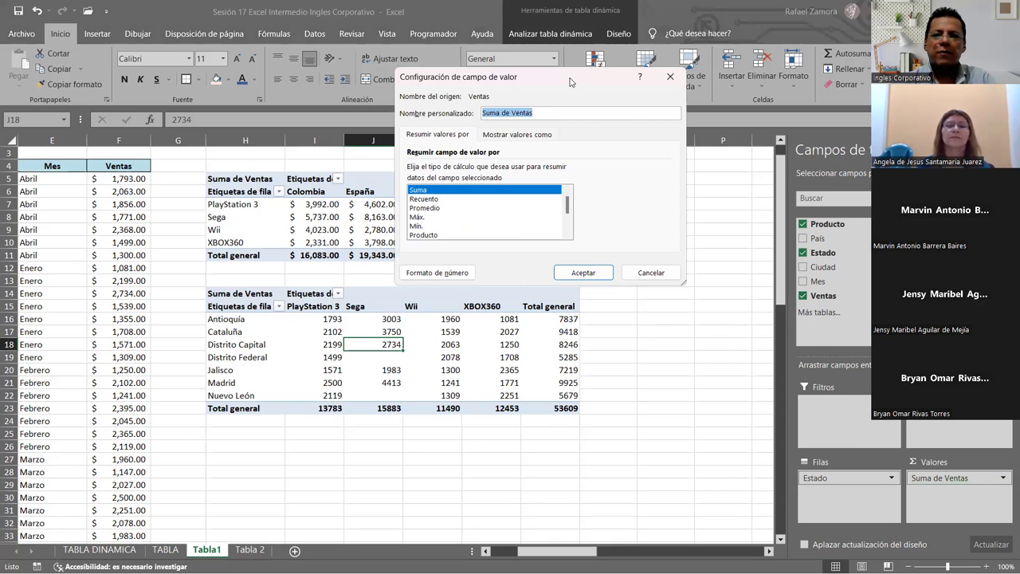
pyautogui.moveTo(570, 83); pyautogui.dragTo(715, 66)
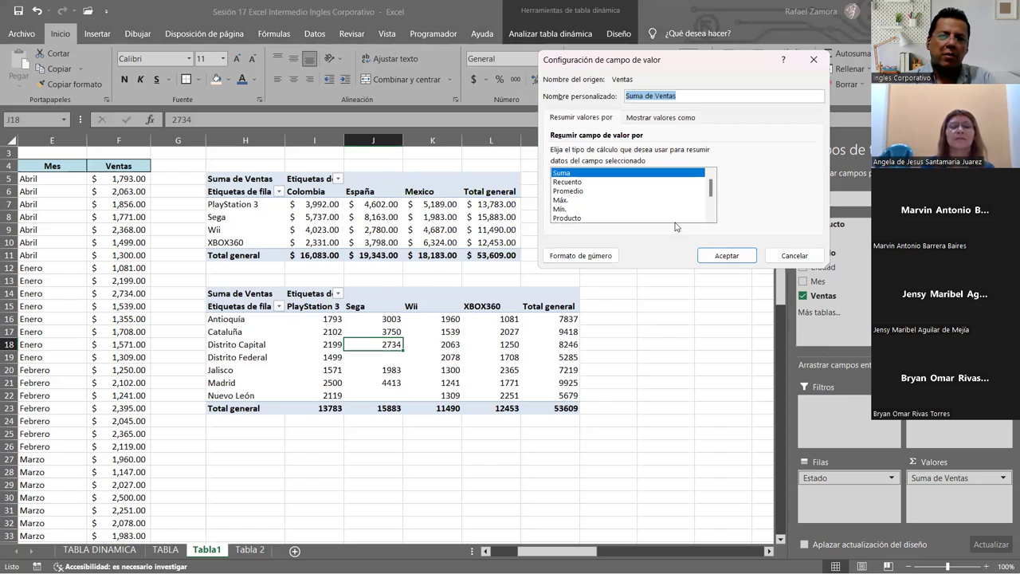
pyautogui.click(606, 258)
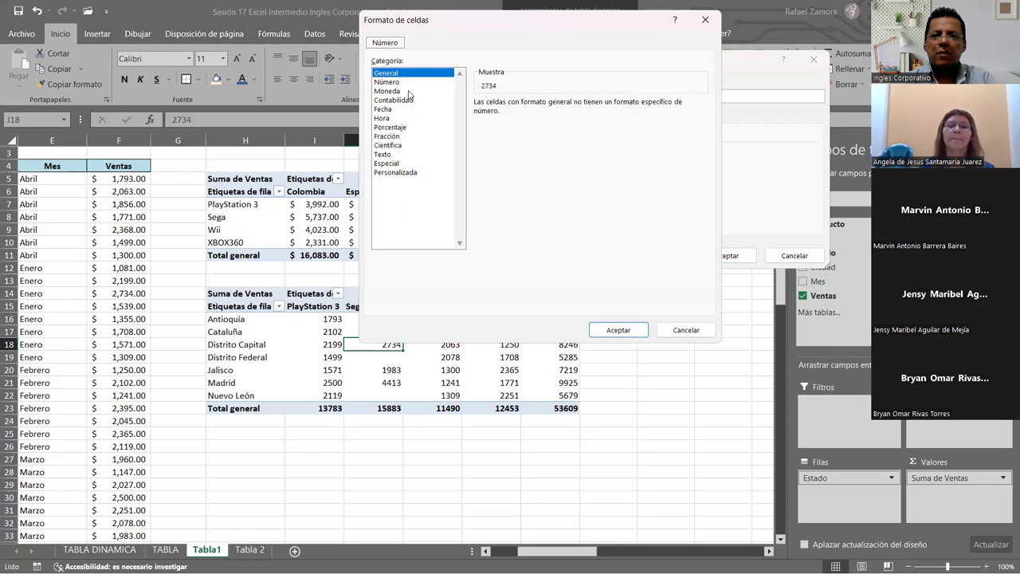
pyautogui.press('Down')
pyautogui.press('Down')
pyautogui.press('Down')
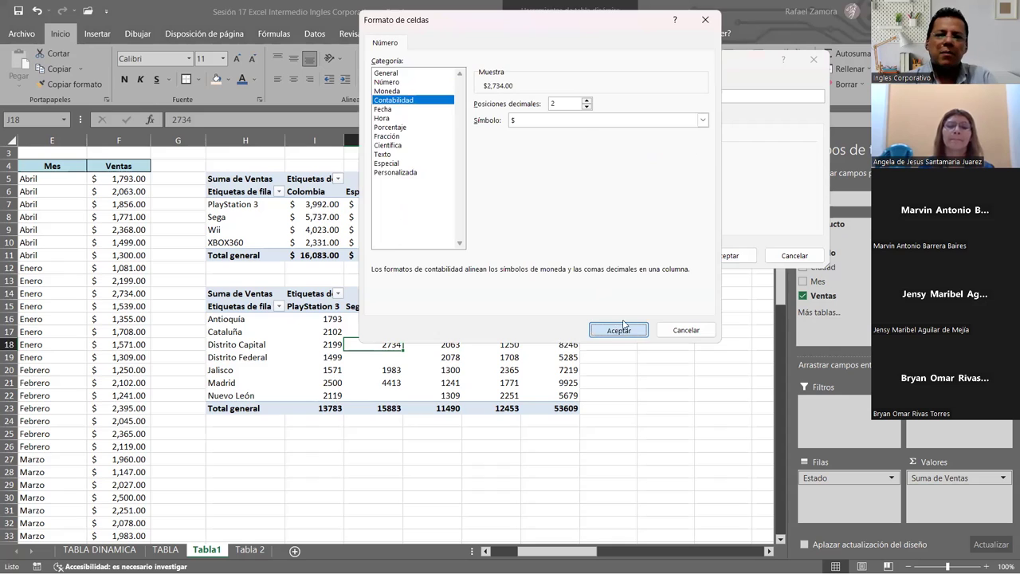
pyautogui.click(618, 330)
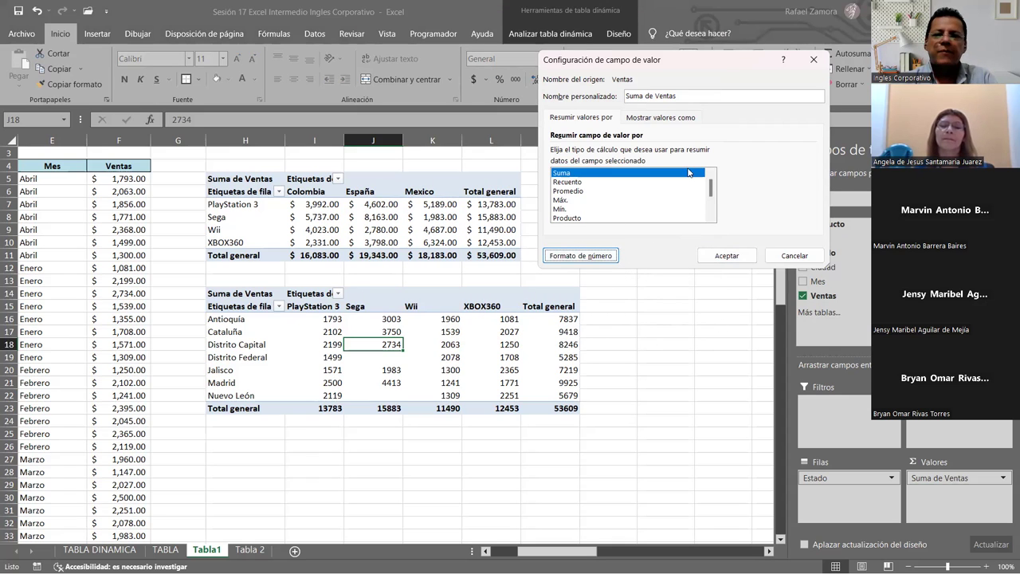
pyautogui.click(583, 193)
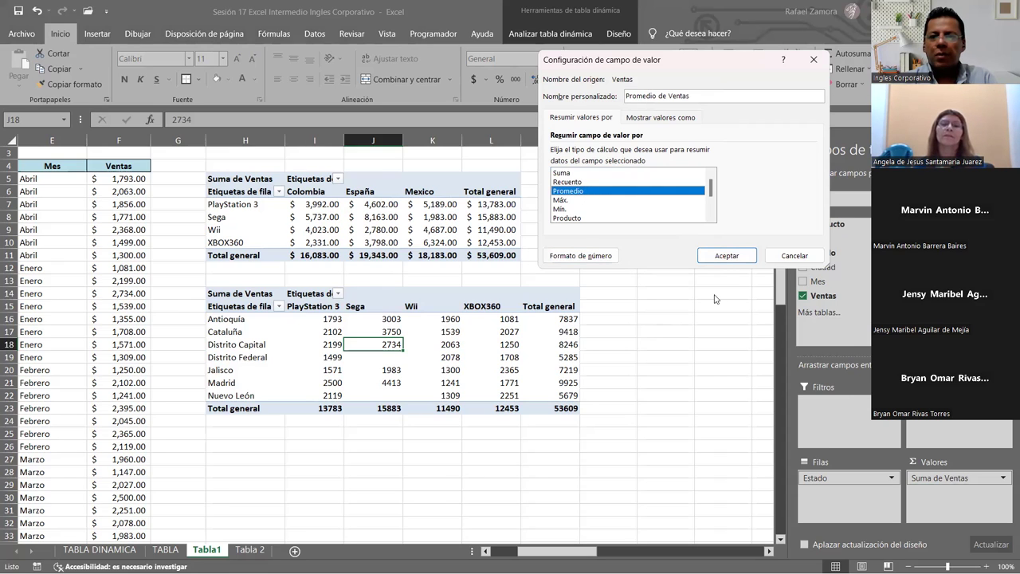
pyautogui.click(731, 257)
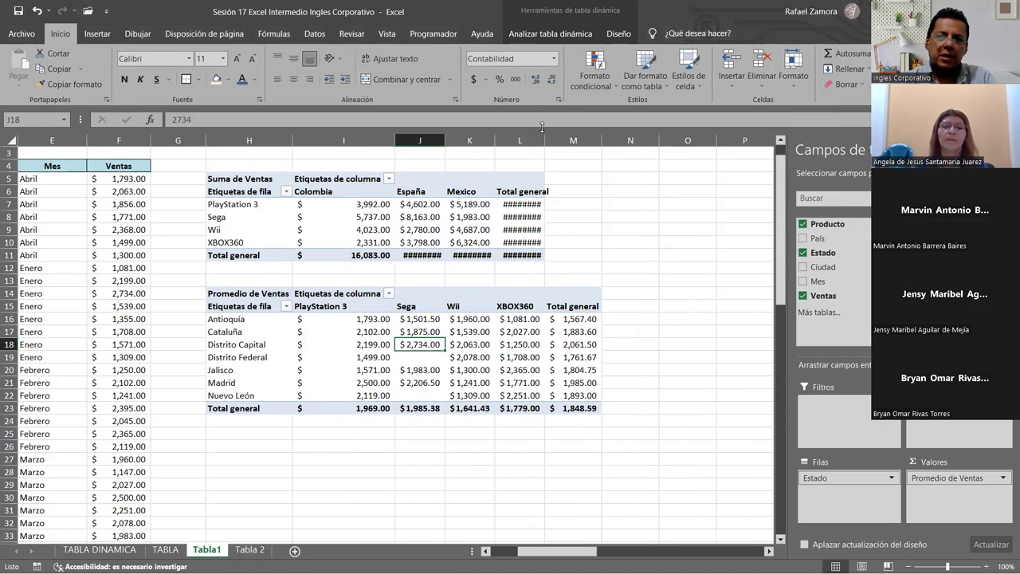
# Autofit the widths of columns J through L so the PivotTable amounts fit
pyautogui.click(547, 147)
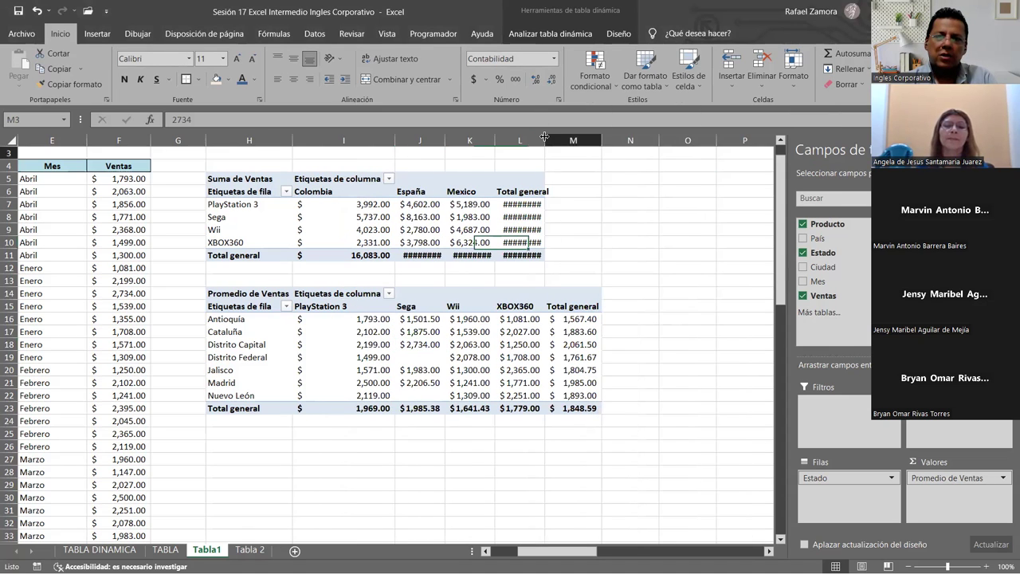
pyautogui.moveTo(498, 140); pyautogui.dragTo(499, 142)
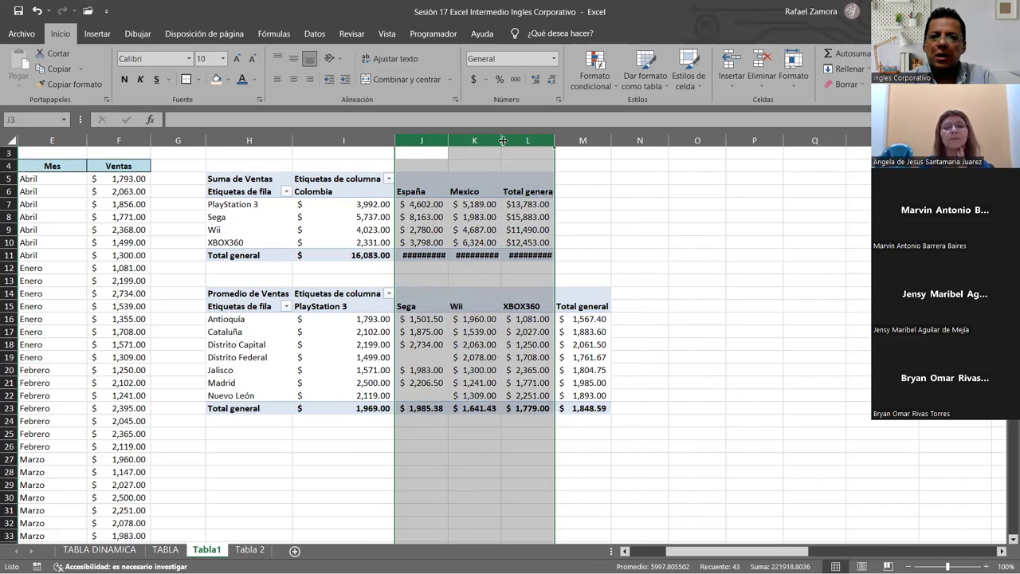
pyautogui.click(723, 305)
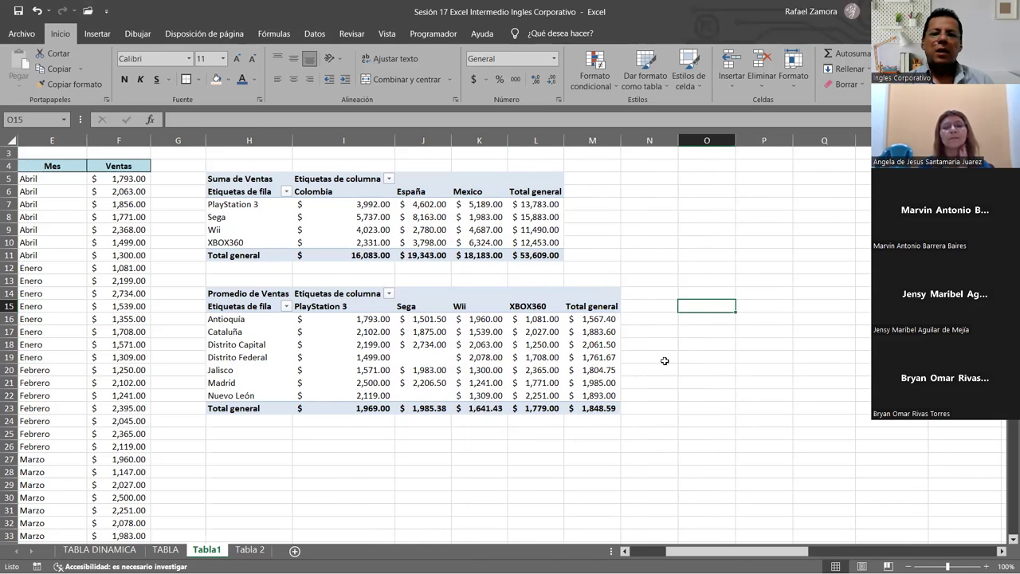
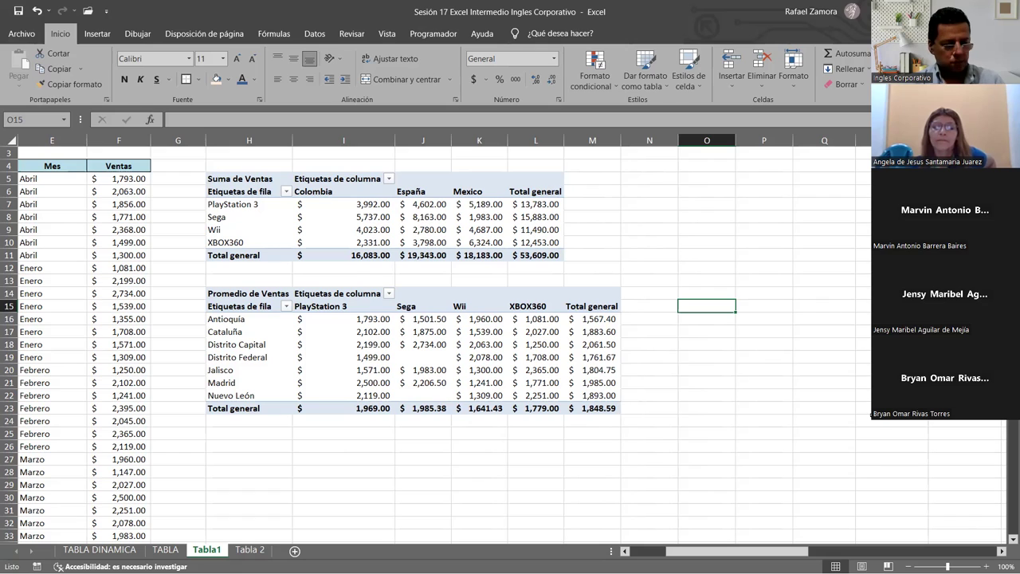
# Review the summary calculation options for Promedio de Ventas in the lower PivotTable, then close them without changes
pyautogui.click(875, 421)
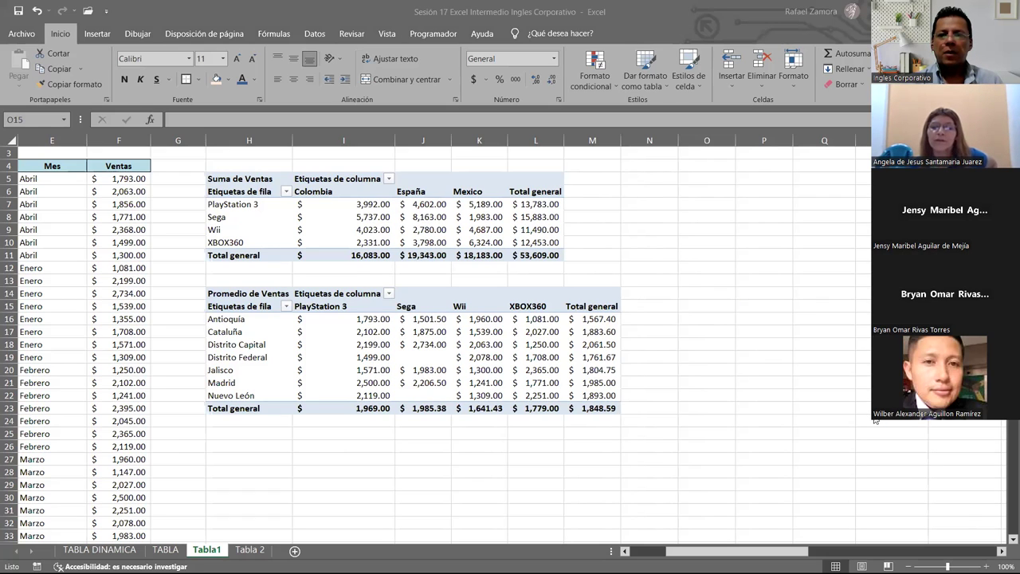
pyautogui.click(598, 349)
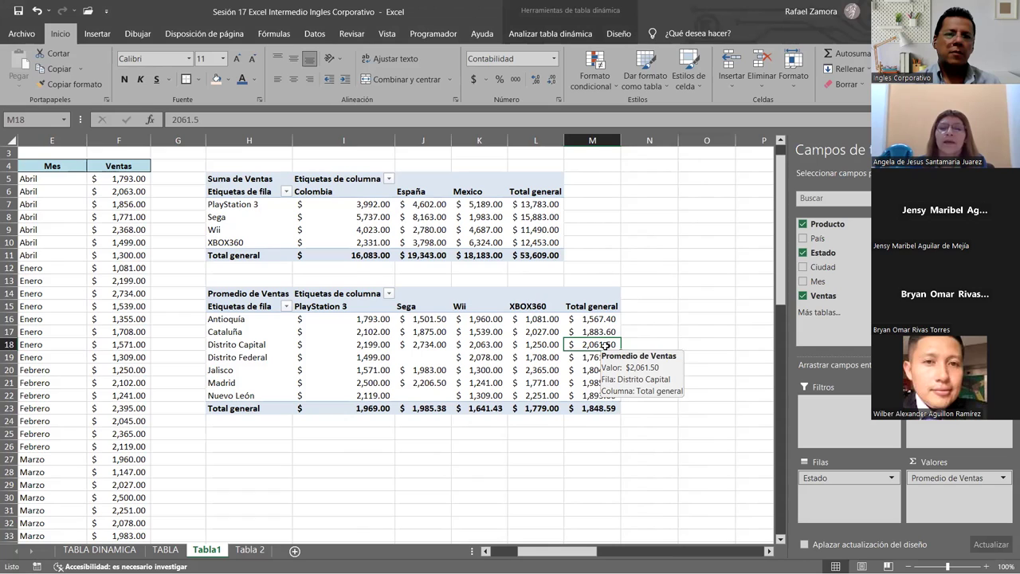
pyautogui.click(1002, 478)
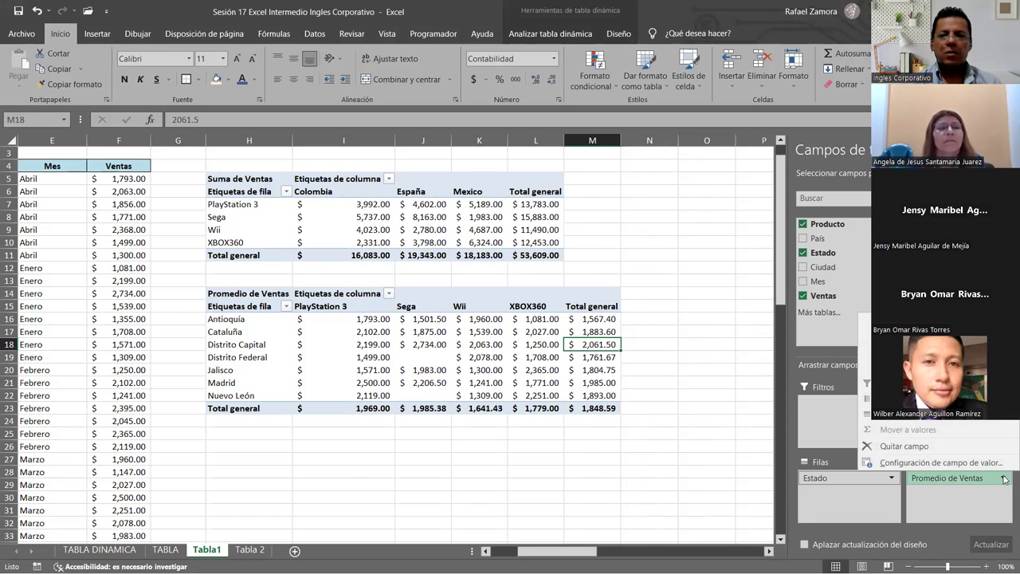
pyautogui.click(940, 464)
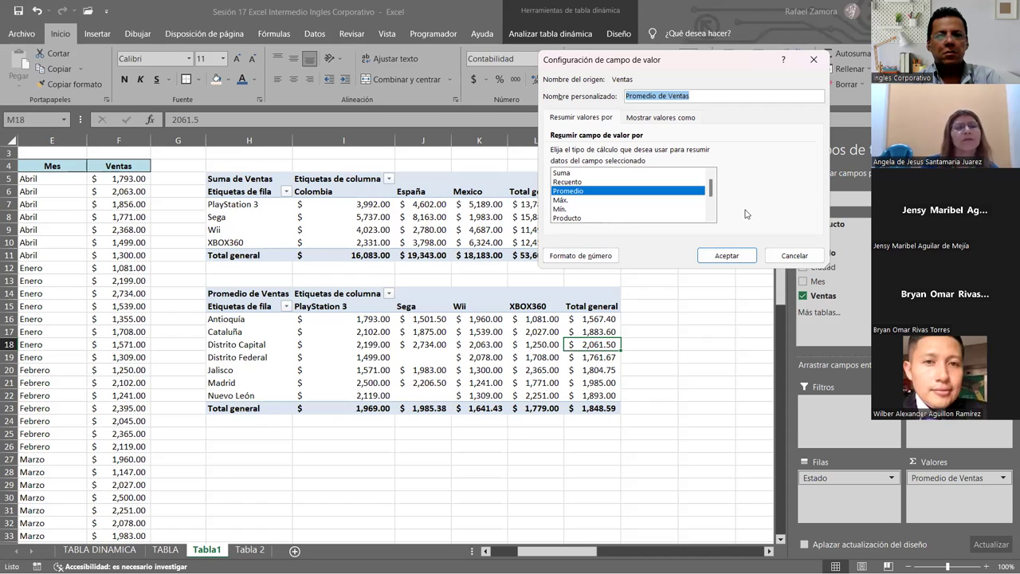
pyautogui.click(797, 255)
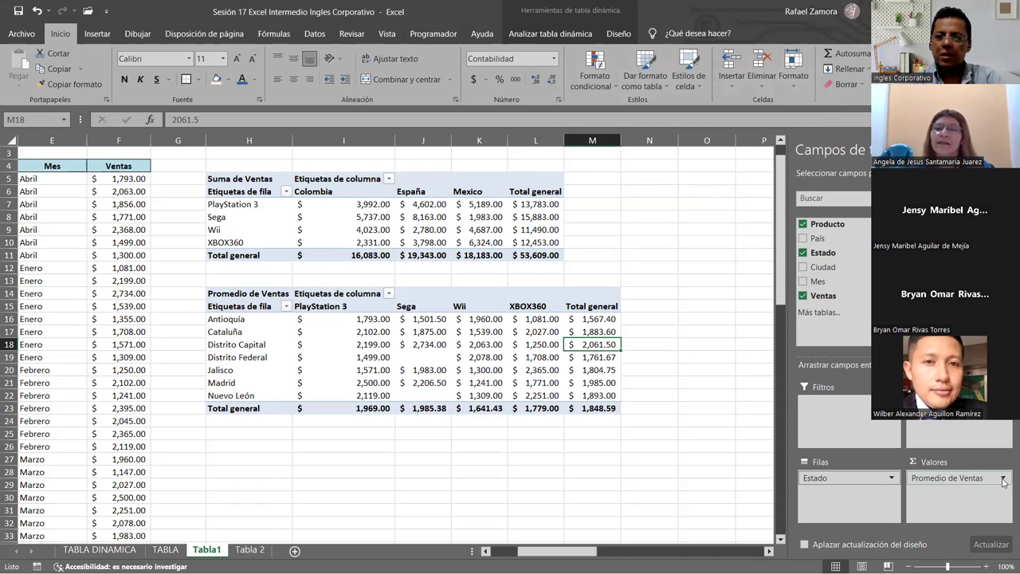
# Review the summary calculations and number format settings for Promedio de Ventas in the lower PivotTable, then cancel without changes
pyautogui.click(438, 372)
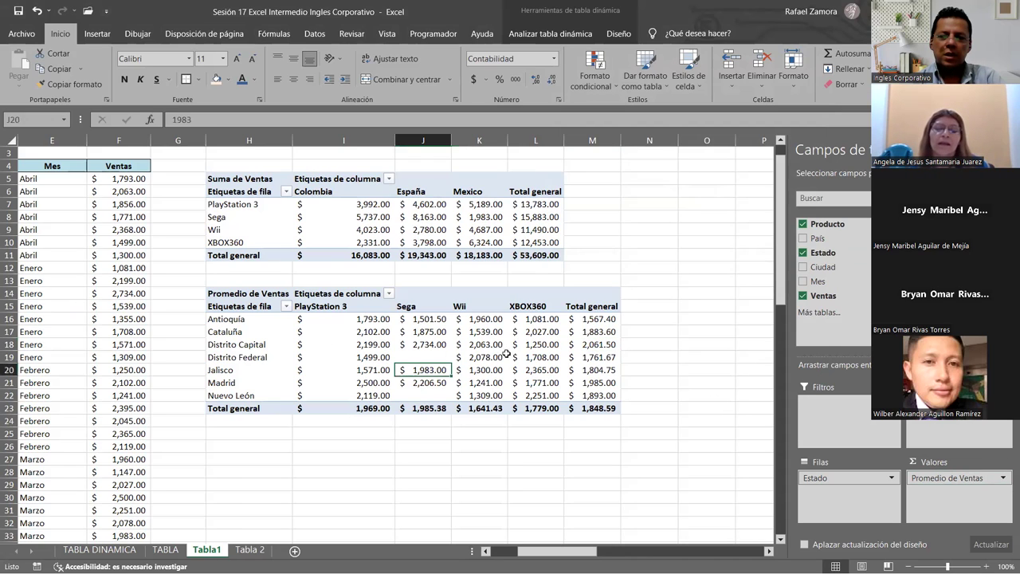
pyautogui.click(505, 357)
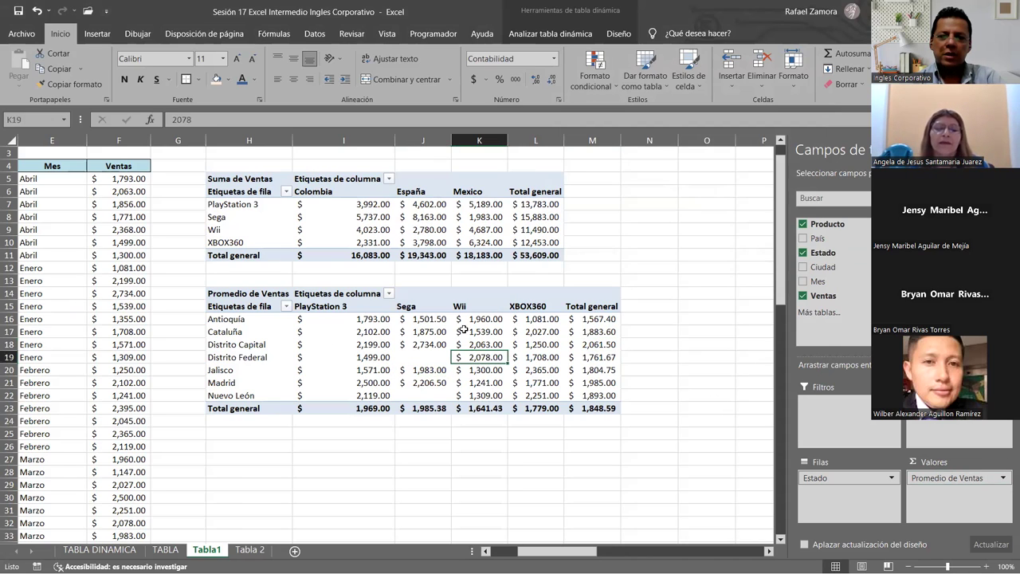
pyautogui.click(1002, 478)
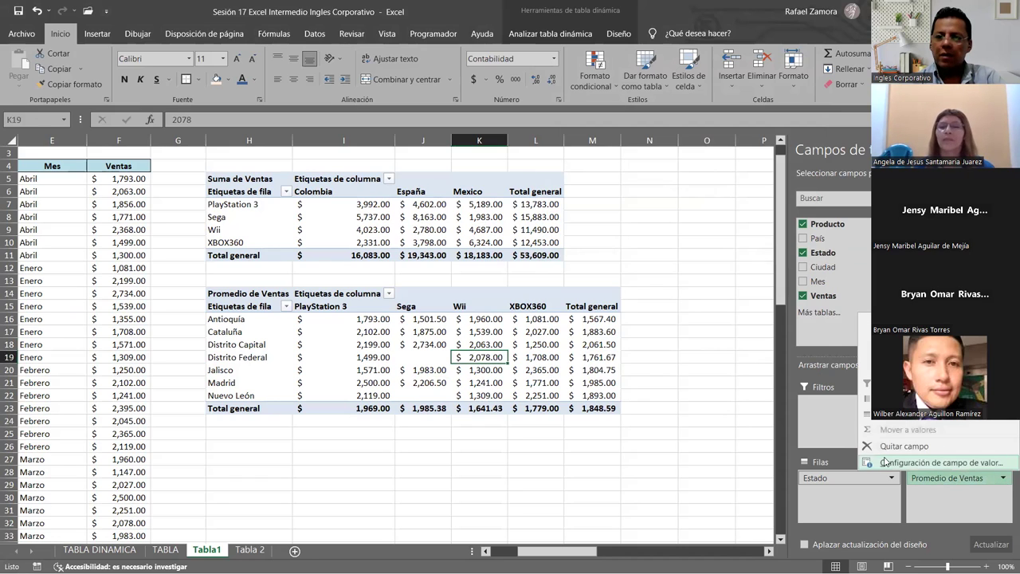
pyautogui.click(917, 463)
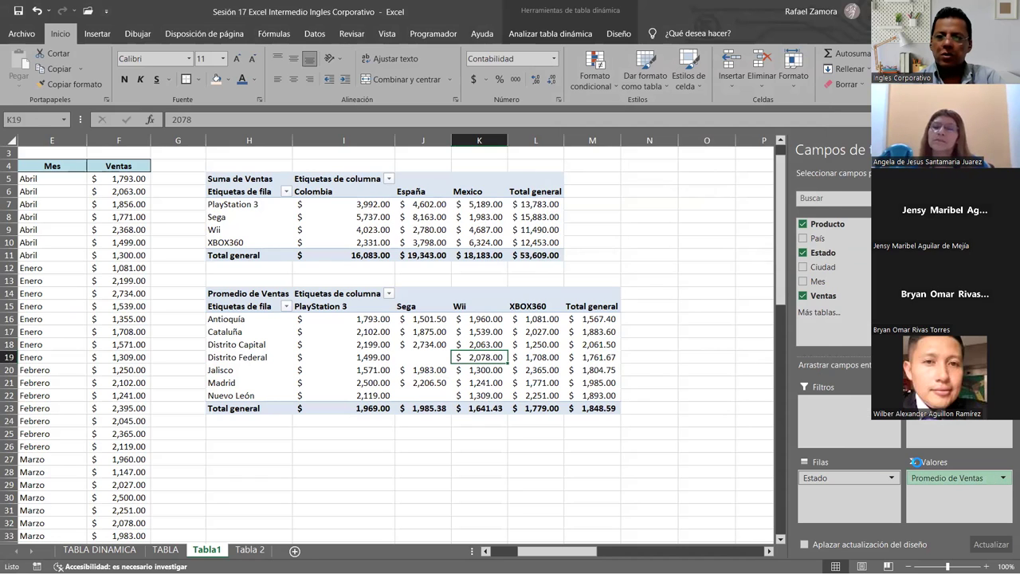
pyautogui.click(568, 181)
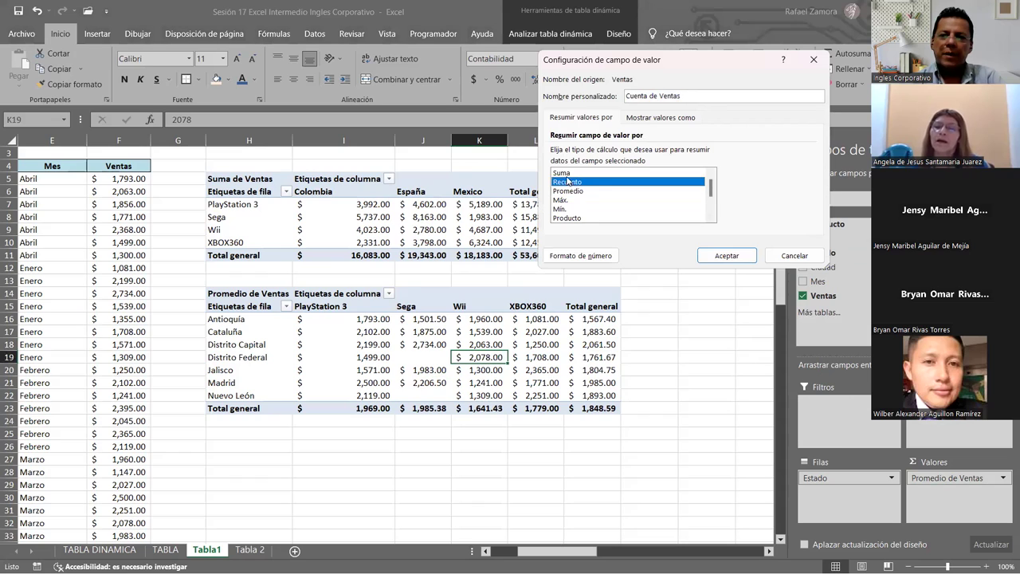
pyautogui.click(566, 174)
pyautogui.click(577, 193)
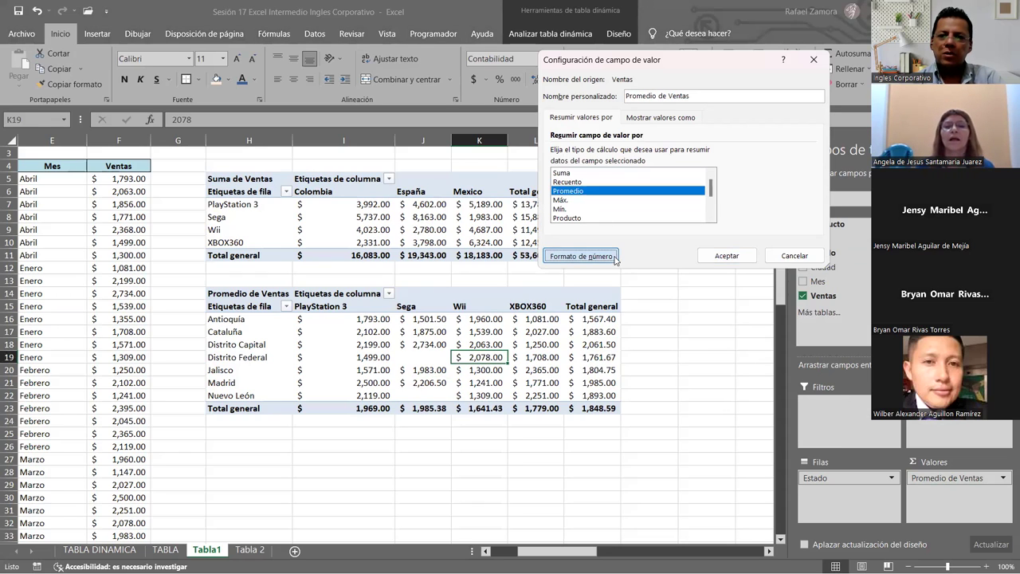
pyautogui.click(581, 256)
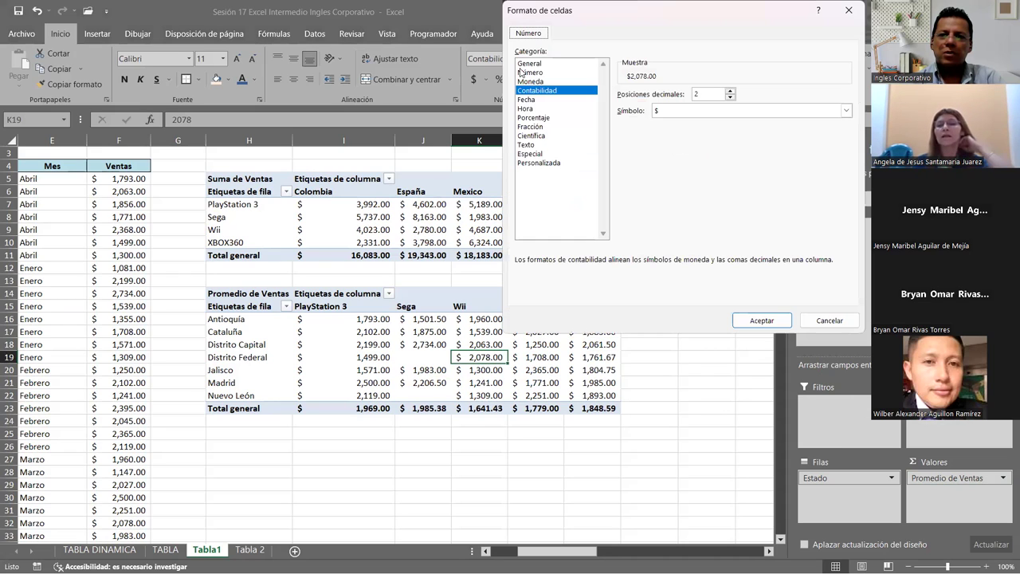
pyautogui.click(845, 325)
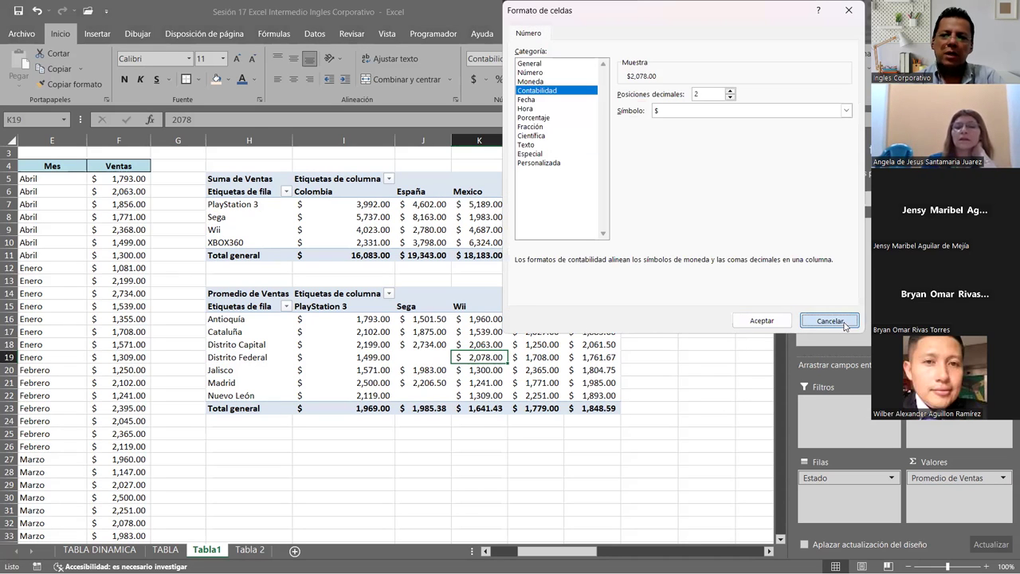
pyautogui.click(794, 255)
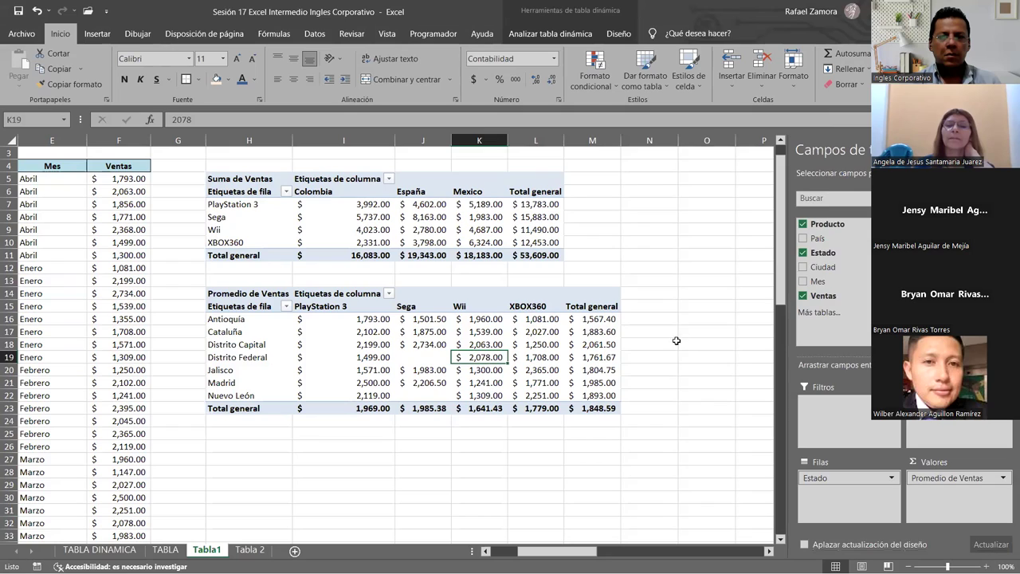
pyautogui.click(714, 351)
pyautogui.click(637, 281)
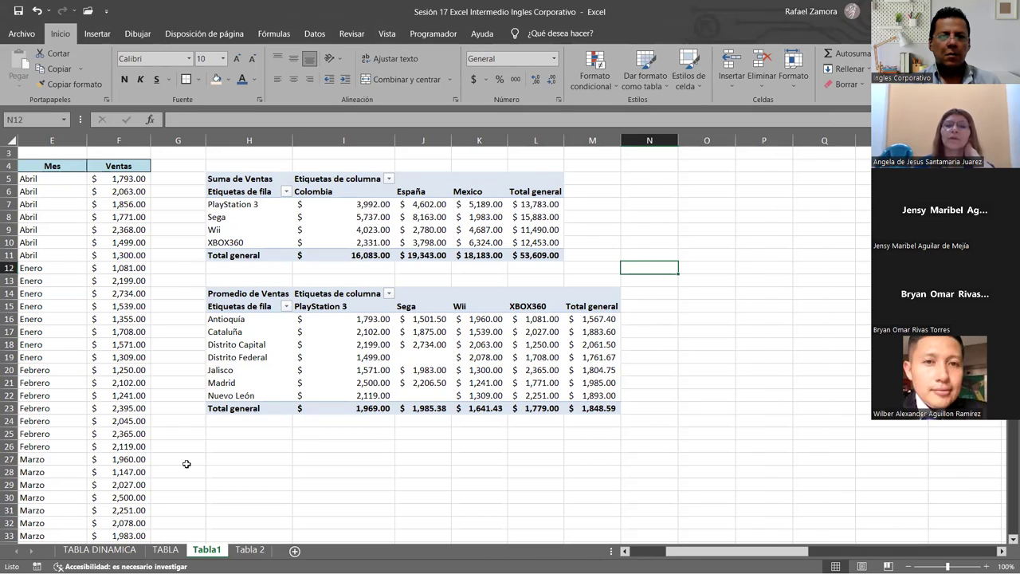
pyautogui.click(682, 283)
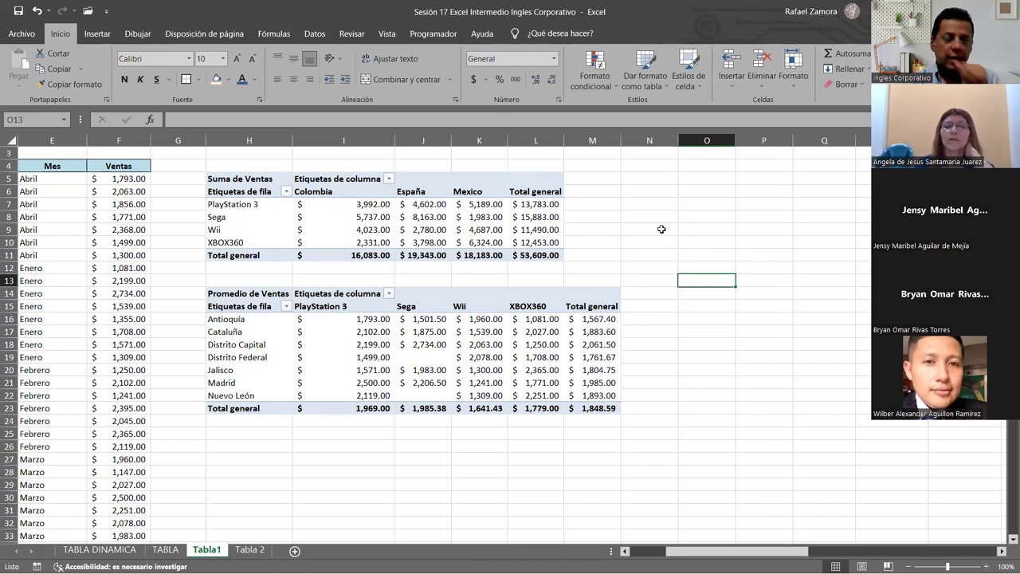
pyautogui.click(611, 219)
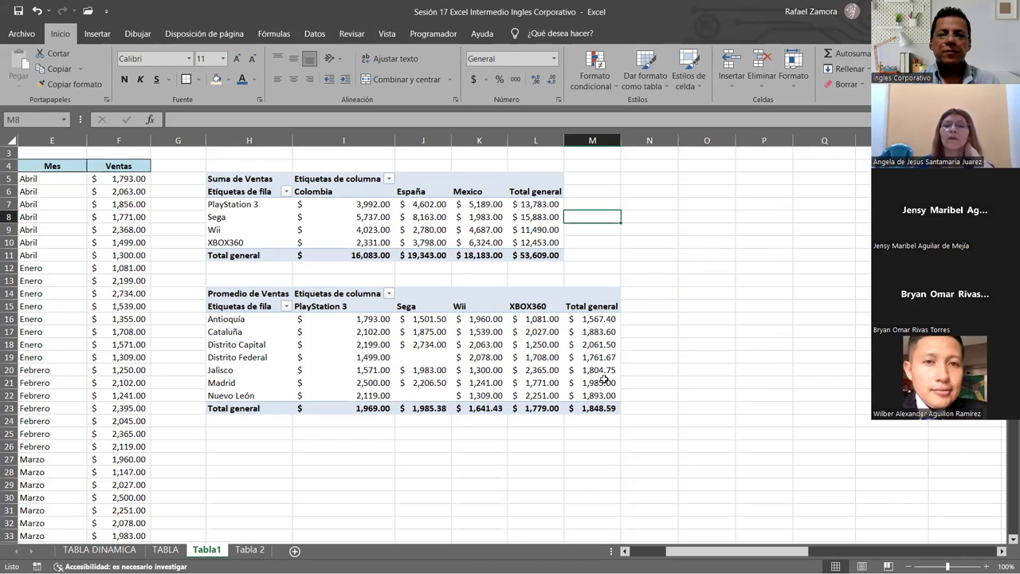
pyautogui.click(542, 354)
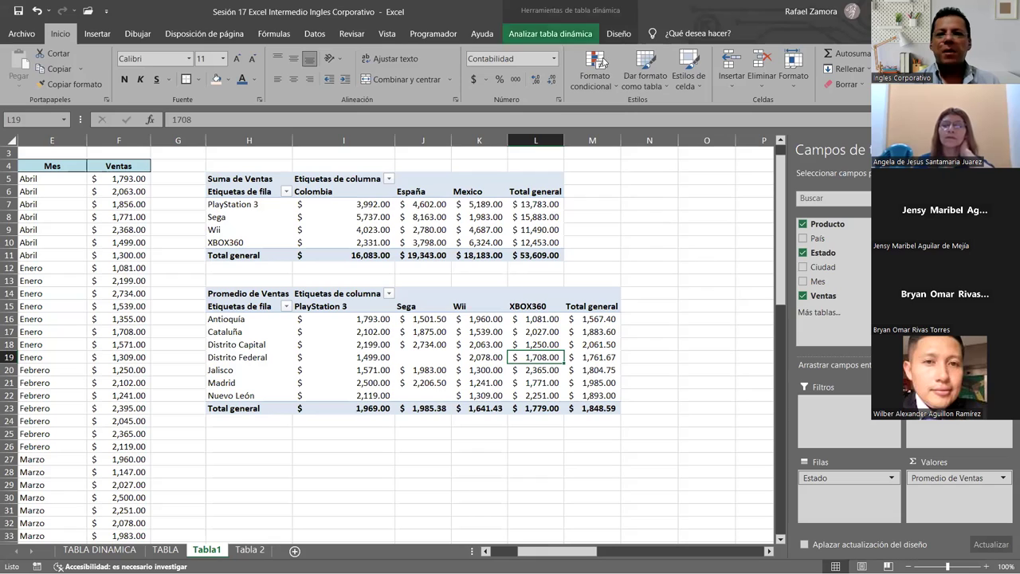
# Apply the red Medio PivotTable style with a solid header to the upper Suma de Ventas PivotTable
pyautogui.click(484, 232)
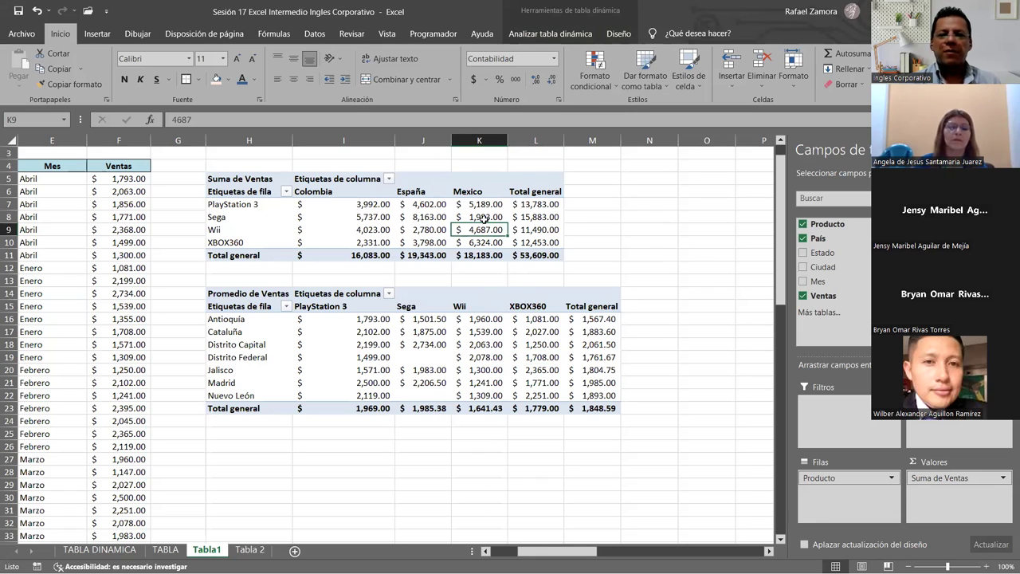
pyautogui.click(619, 35)
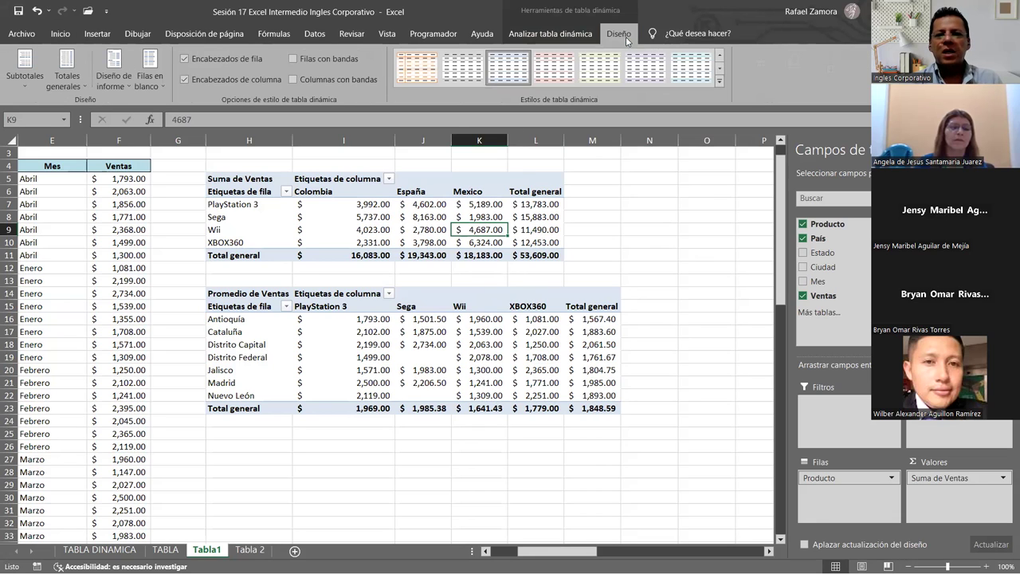
pyautogui.click(721, 83)
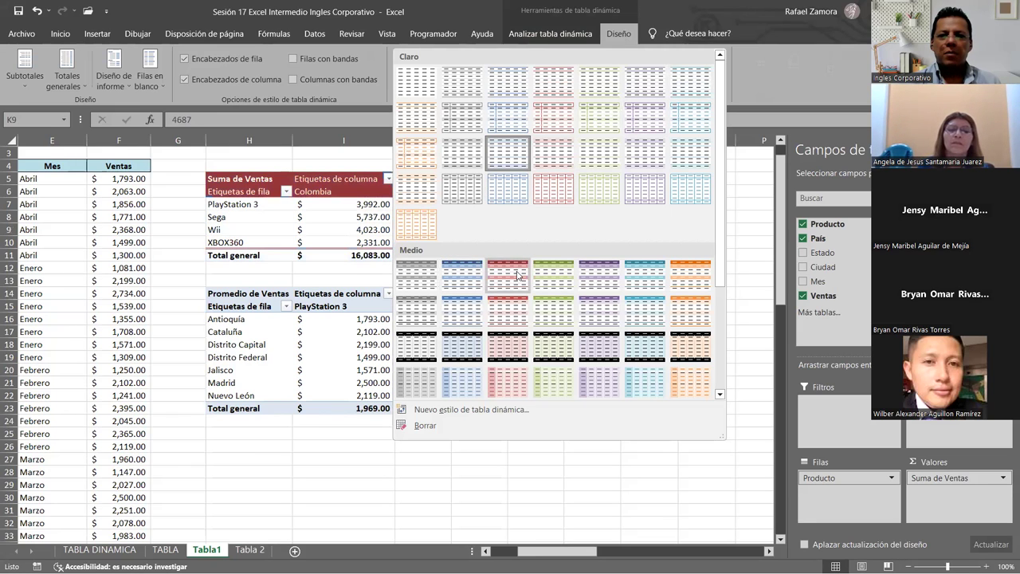
pyautogui.click(482, 322)
# Apply the orange Medio PivotTable style with a solid header to the lower Promedio de Ventas PivotTable
pyautogui.click(481, 358)
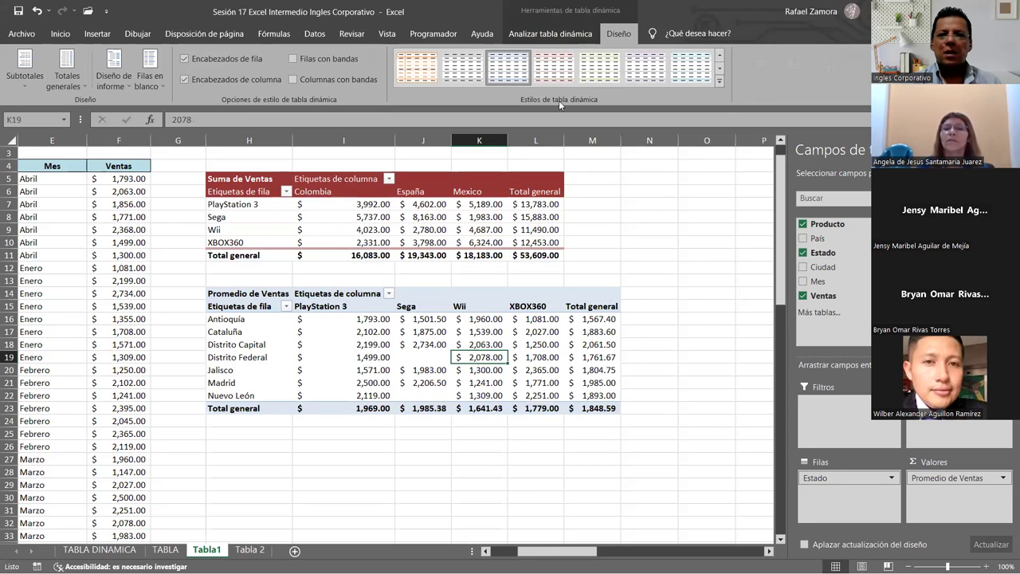
pyautogui.click(719, 81)
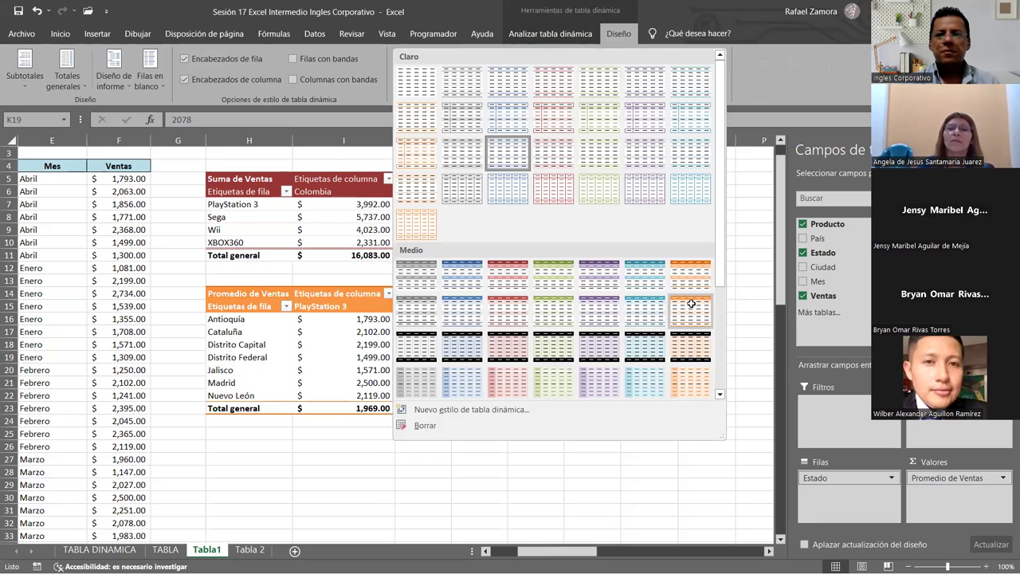
pyautogui.click(691, 303)
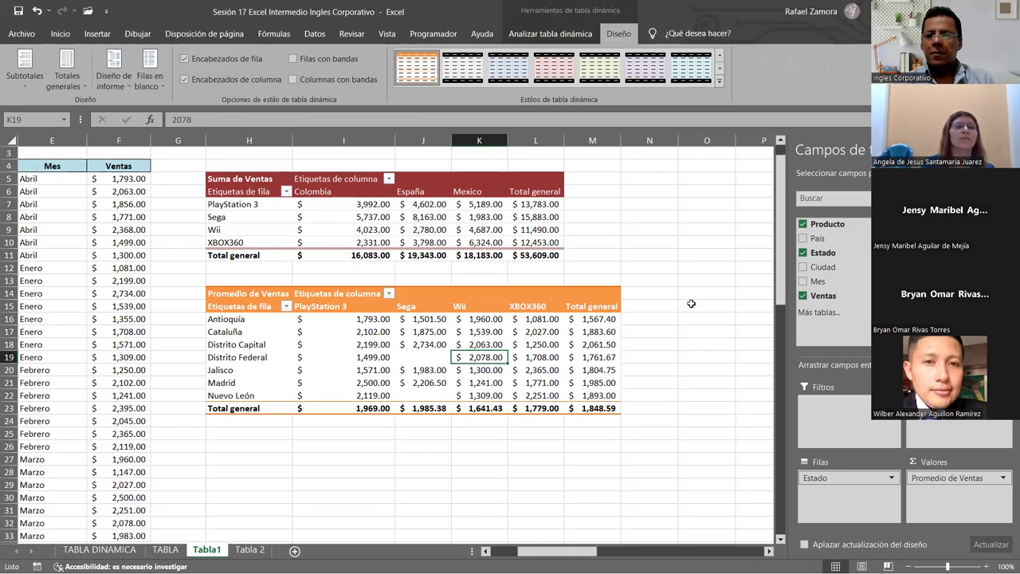
pyautogui.click(637, 267)
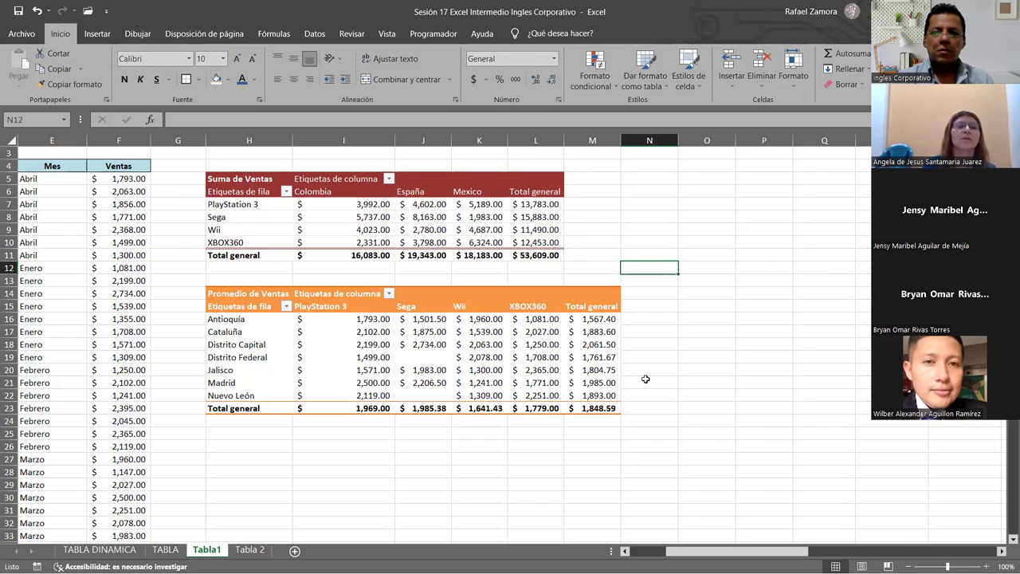
pyautogui.moveTo(508, 328)
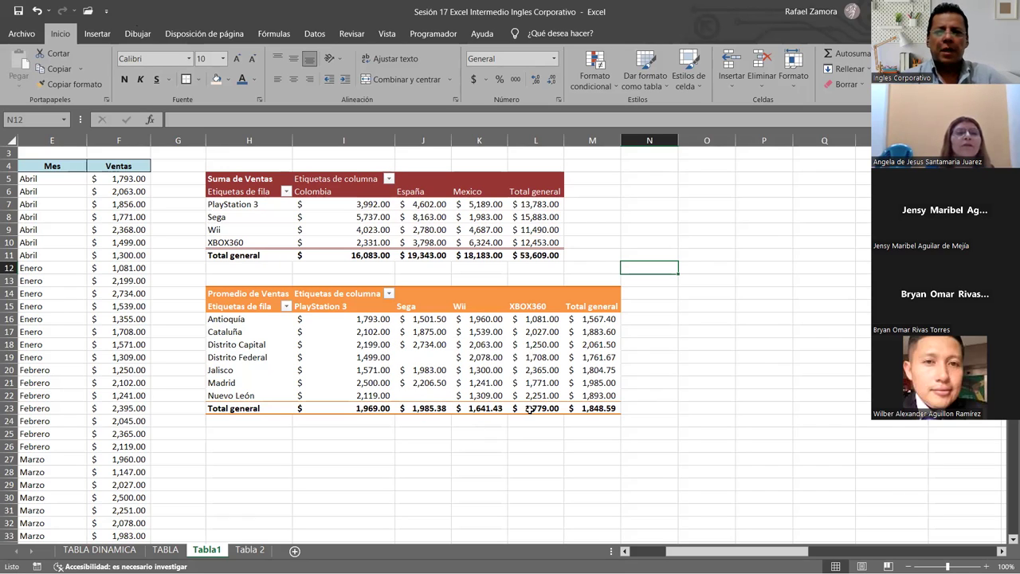
pyautogui.click(473, 332)
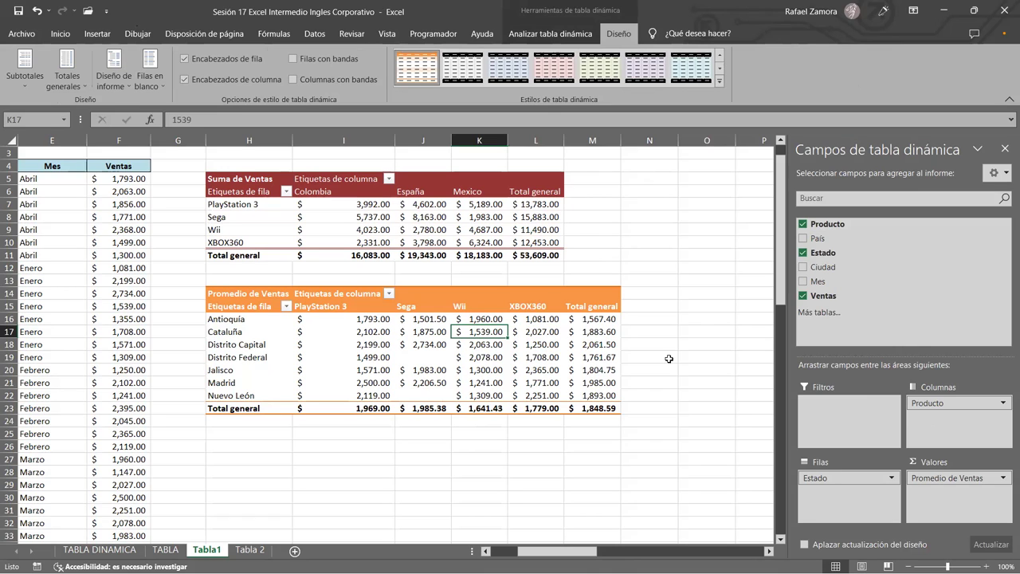
pyautogui.click(710, 317)
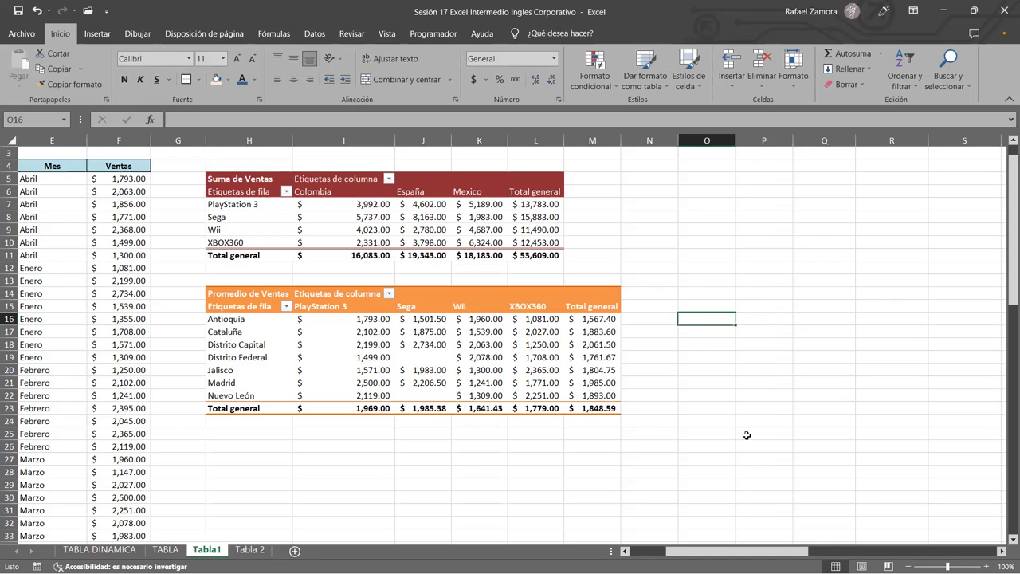
# In the source data, set the Ventas value in F10 for PlayStation 3, Distrito Federal, Abril to 2500
pyautogui.moveTo(713, 550); pyautogui.dragTo(677, 550)
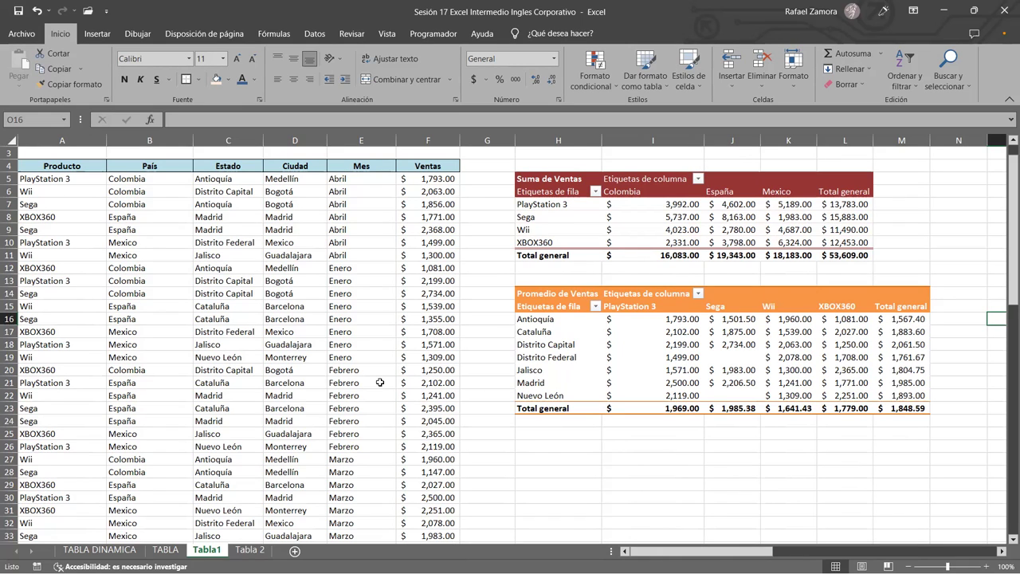
pyautogui.scroll(-2, 380, 383)
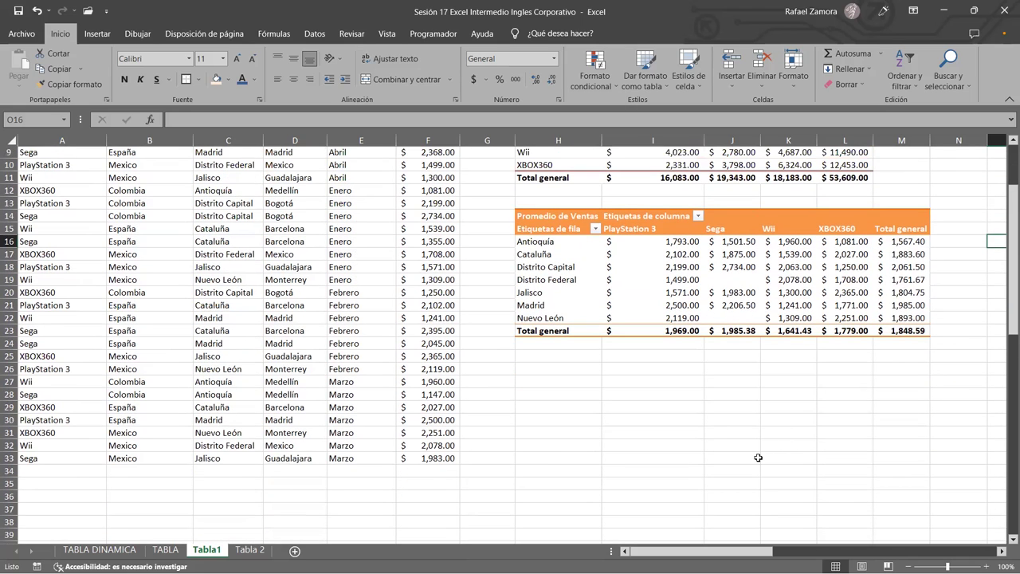
pyautogui.scroll(3, 487, 234)
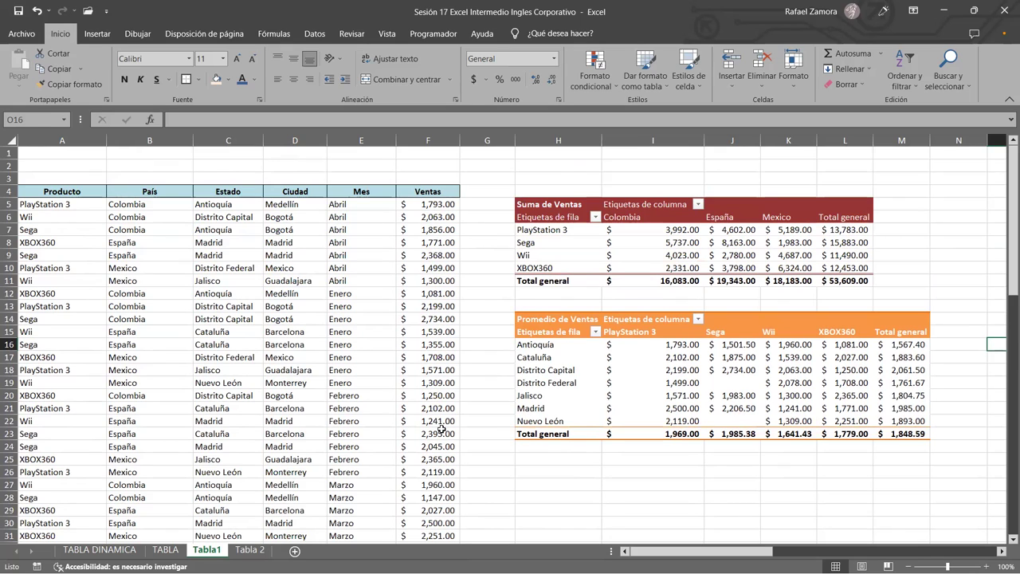
pyautogui.click(452, 276)
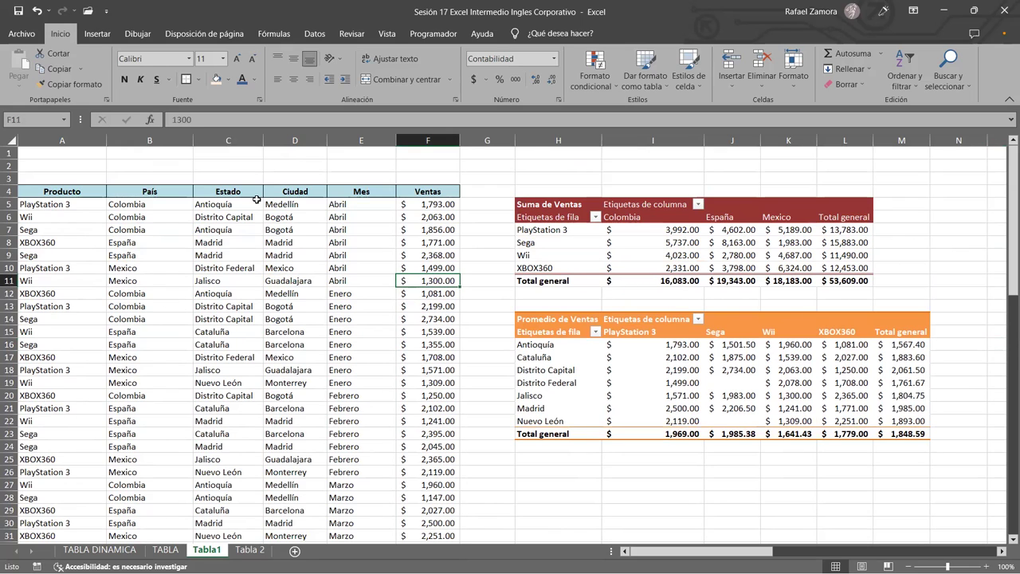
pyautogui.click(429, 269)
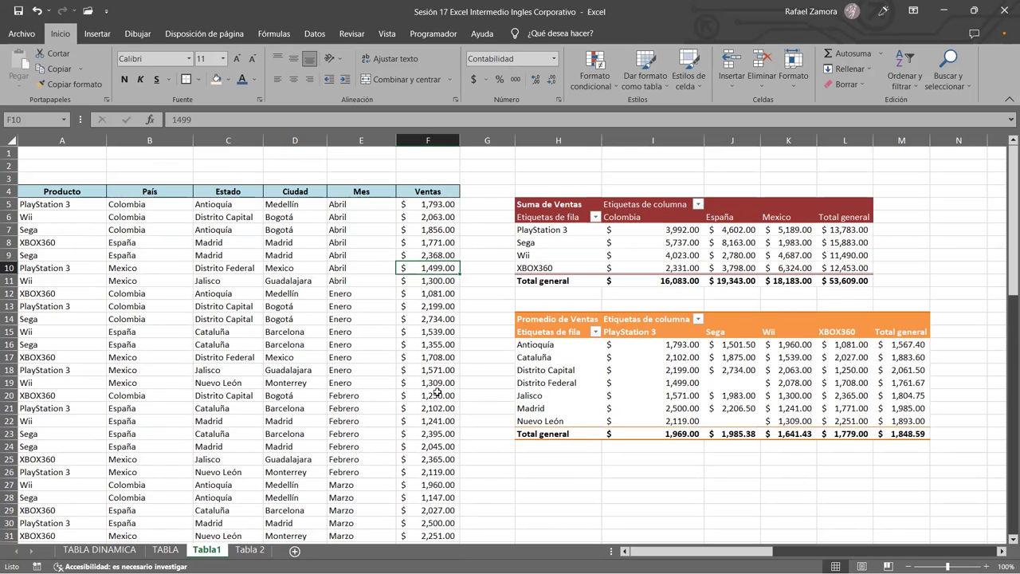
pyautogui.write('252')
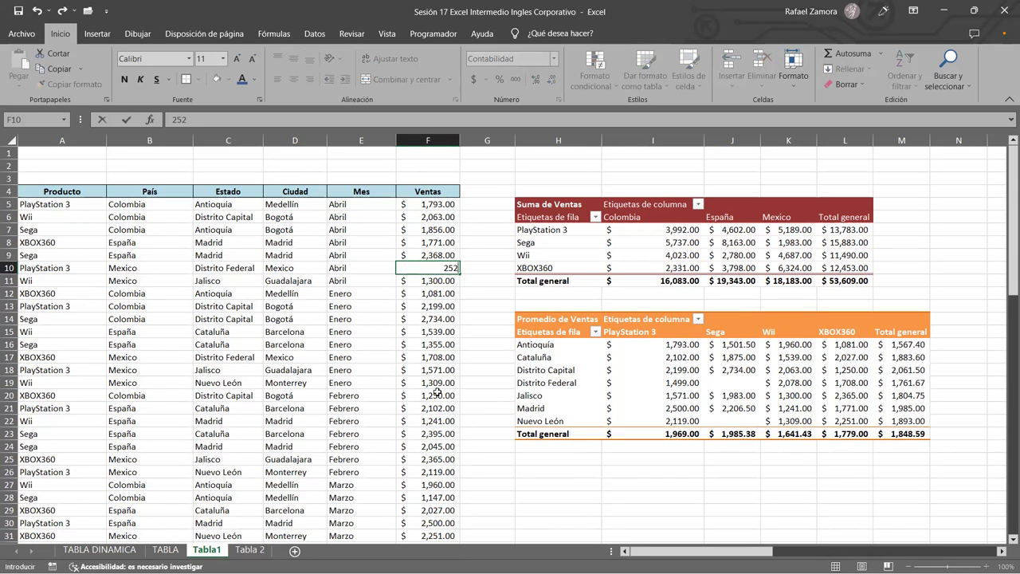
pyautogui.press('BackSpace')
pyautogui.press('BackSpace')
pyautogui.write('500')
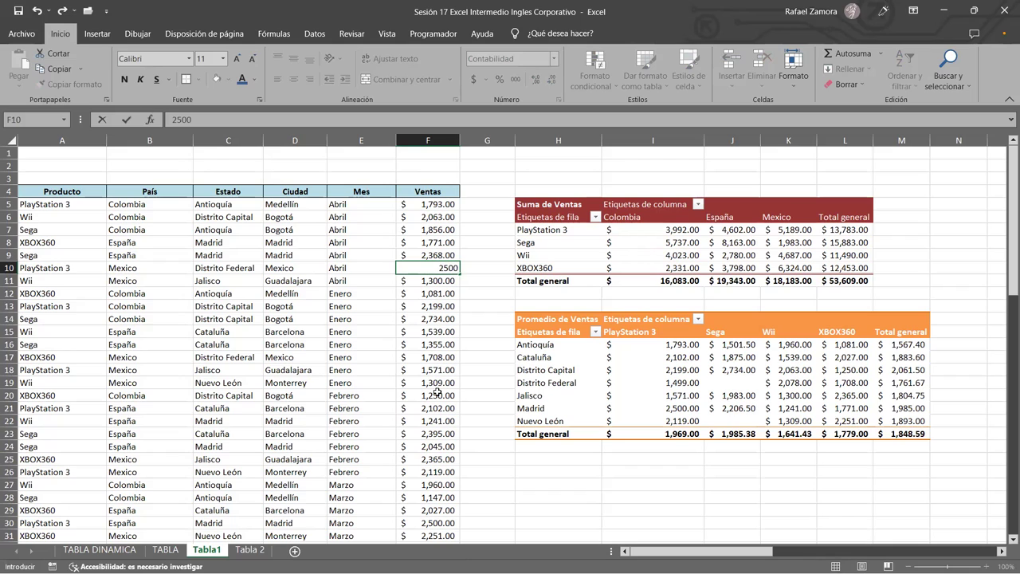
pyautogui.press('Return')
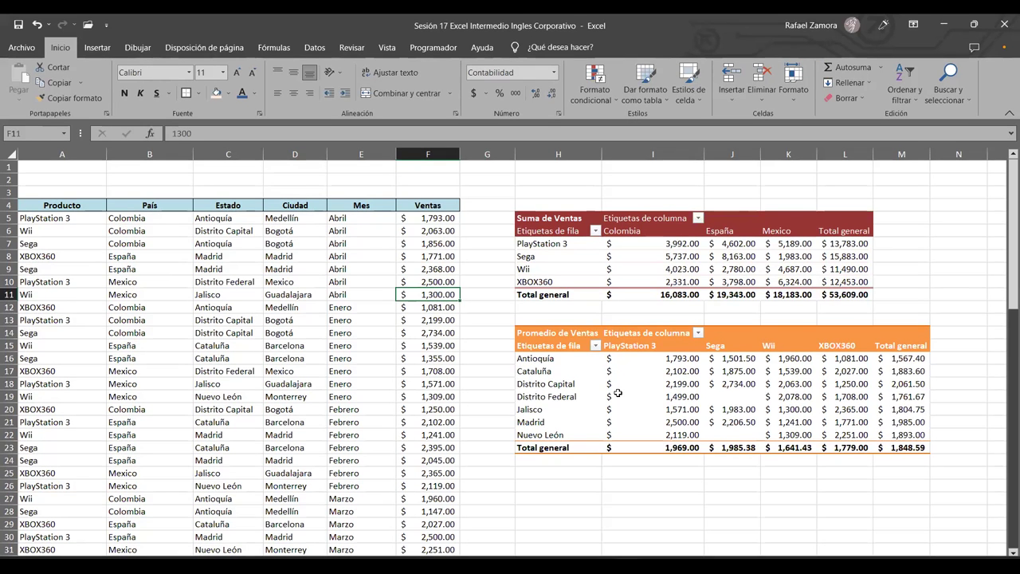
# Delete columns A through F, which hold the source data of the PivotTables
pyautogui.moveTo(617, 393)
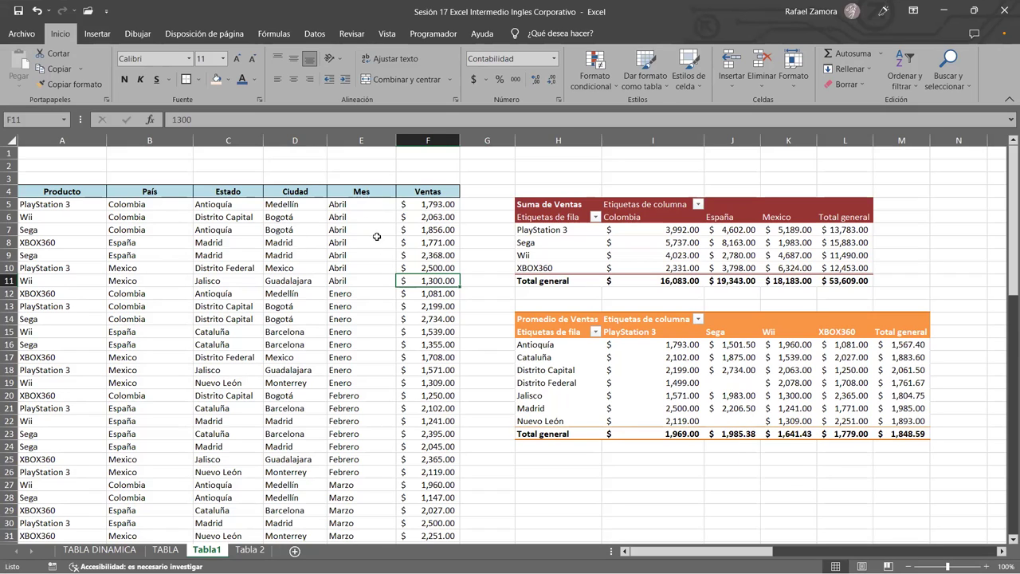
pyautogui.moveTo(431, 140); pyautogui.dragTo(4, 129)
pyautogui.hotkey('ctrl', '-')
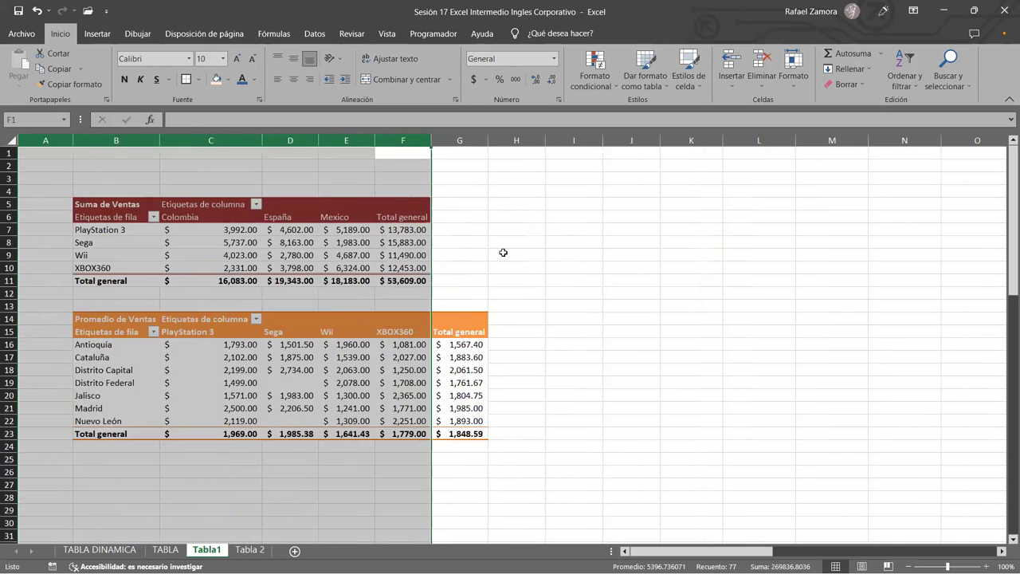
pyautogui.click(815, 303)
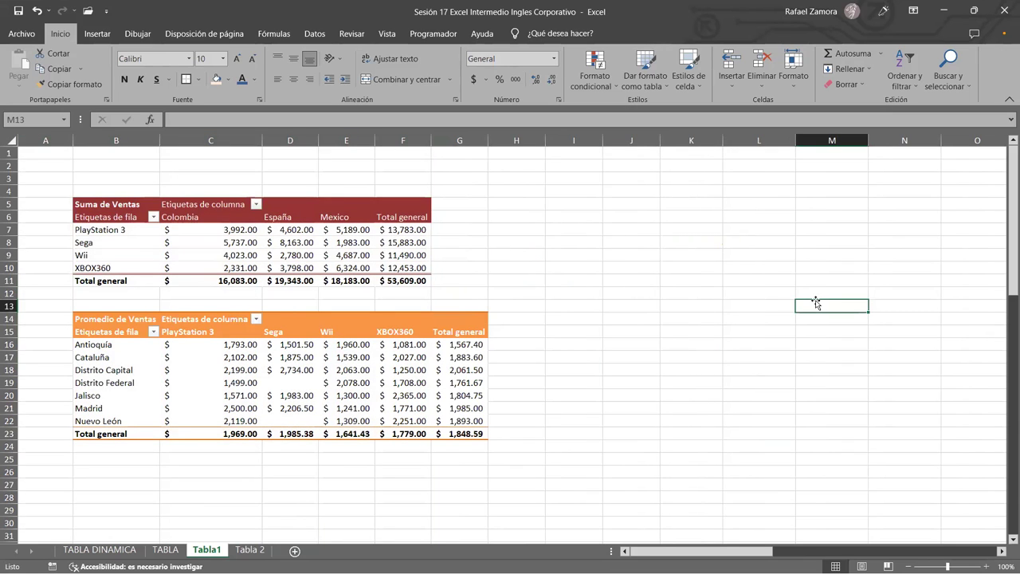
# Select values alternately in the lower and upper PivotTables to check their assigned fields without the source columns
pyautogui.click(405, 372)
pyautogui.click(381, 250)
pyautogui.click(416, 391)
pyautogui.click(351, 234)
pyautogui.click(383, 381)
pyautogui.click(303, 358)
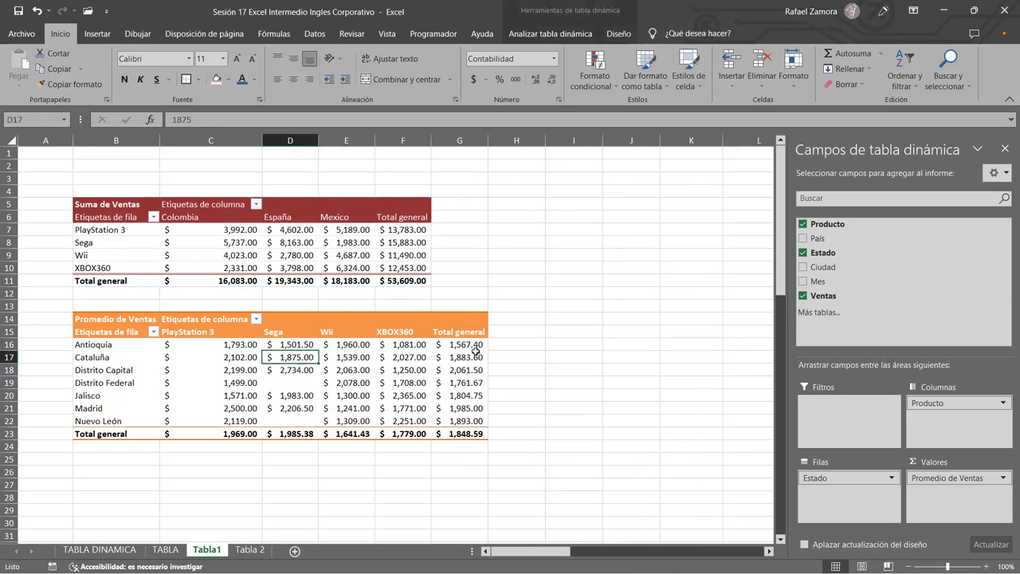
# Undo the deletion of source columns A through F, and try to refresh the upper Suma de Ventas PivotTable
pyautogui.click(335, 227)
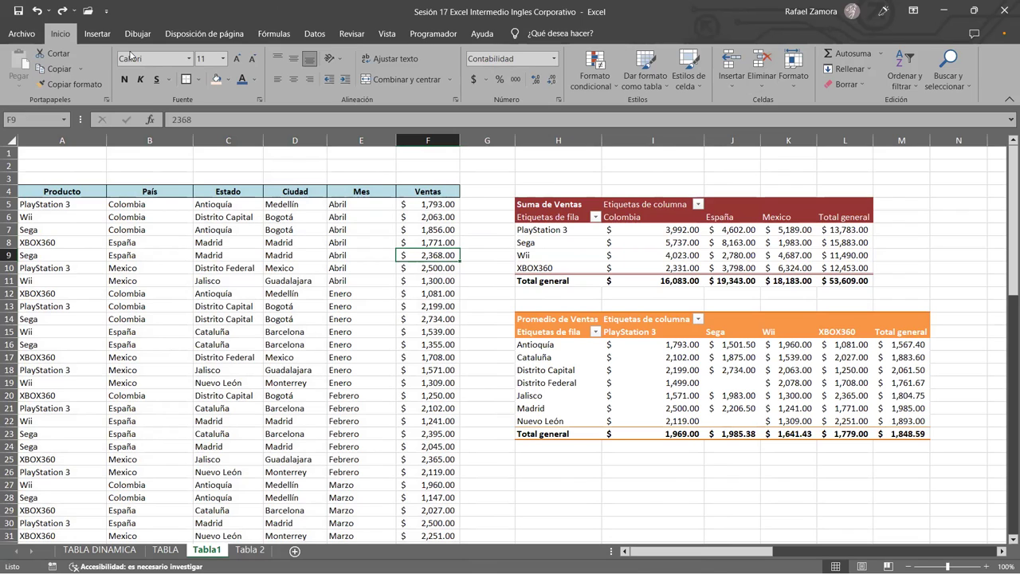
pyautogui.click(672, 242)
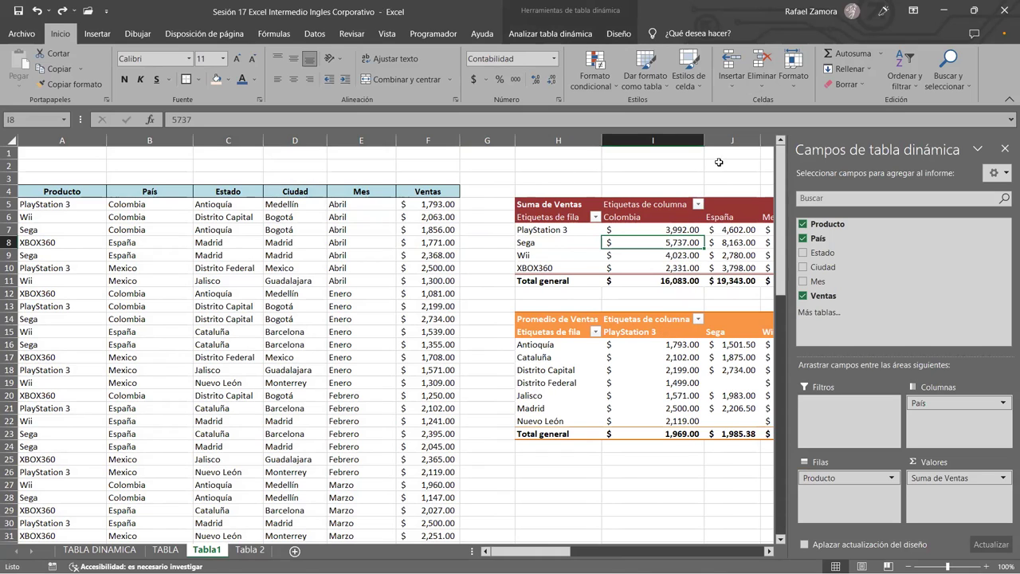
pyautogui.click(579, 36)
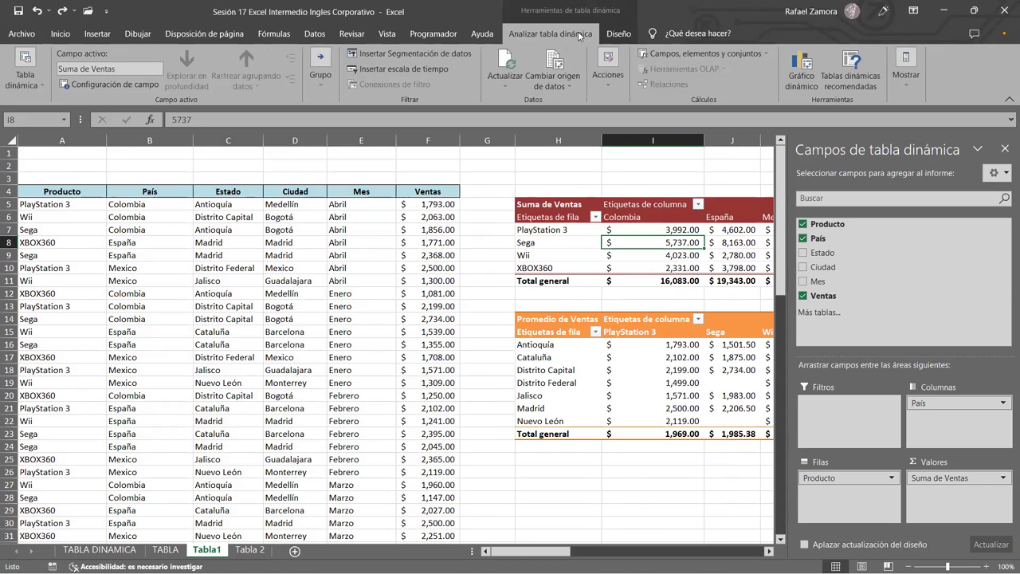
pyautogui.click(504, 64)
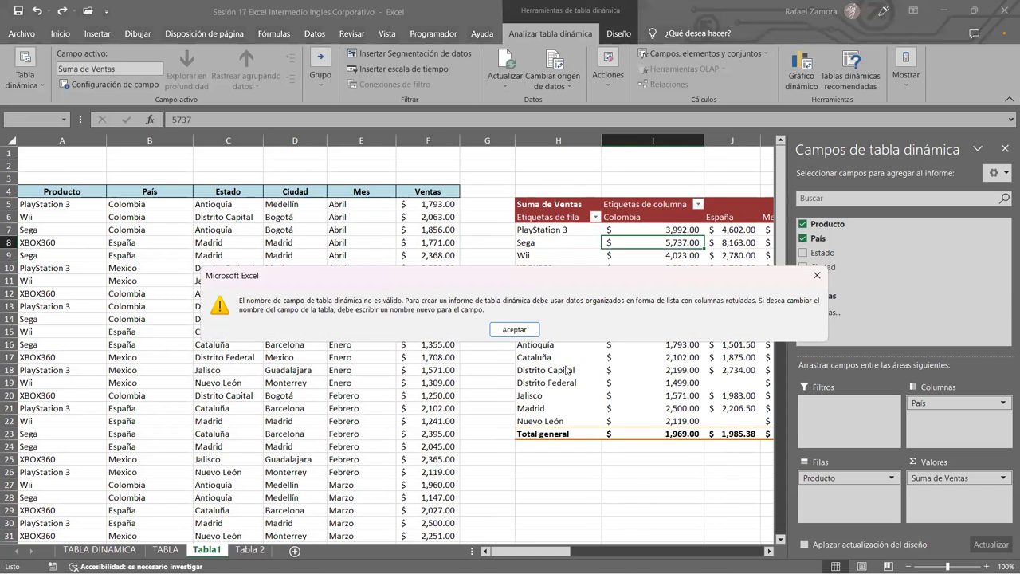
pyautogui.press('Return')
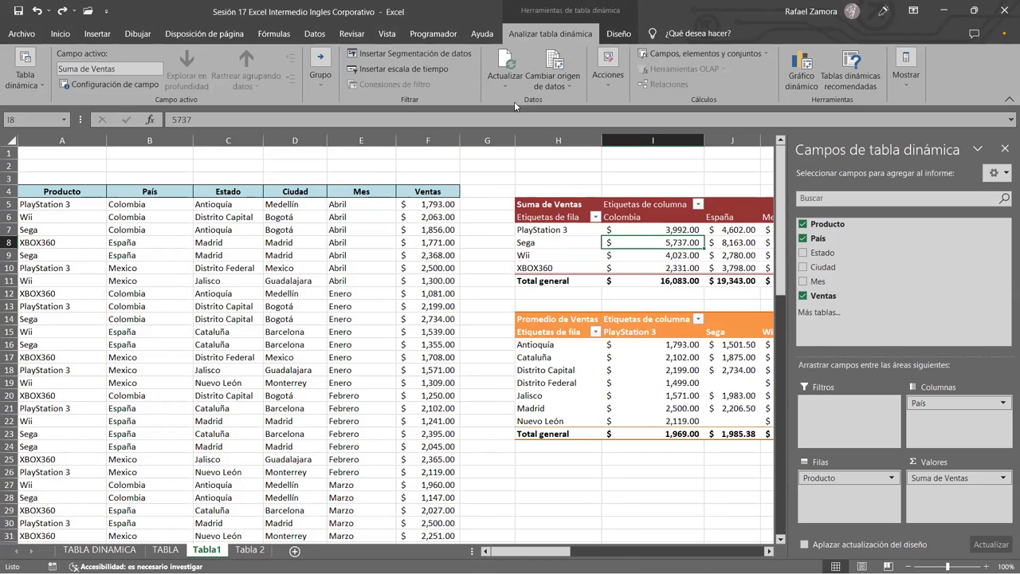
# Try to refresh all PivotTables, starting from the upper one and repeating from the Cataluña row of the lower one
pyautogui.click(507, 88)
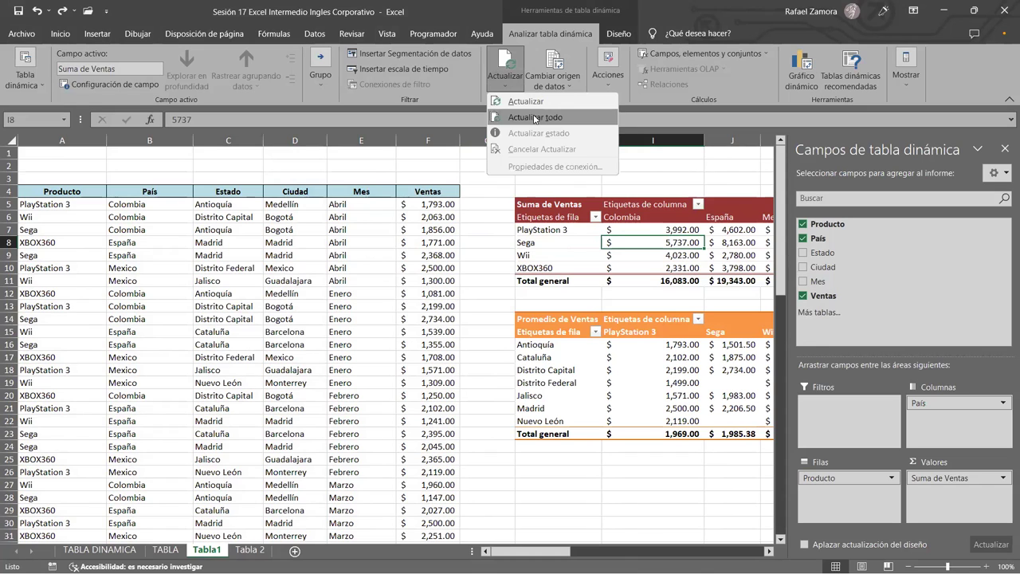
pyautogui.click(535, 118)
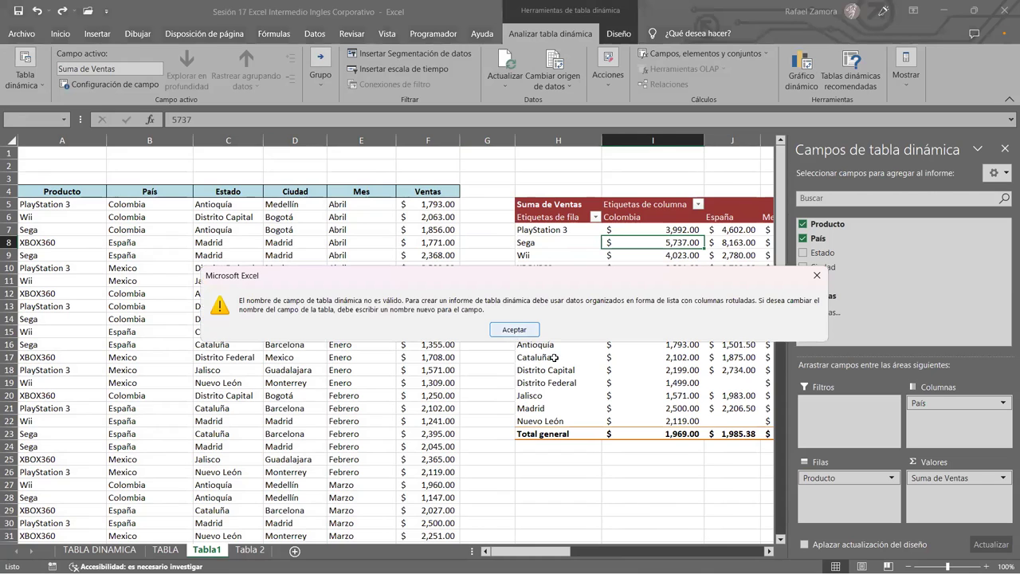
pyautogui.click(514, 330)
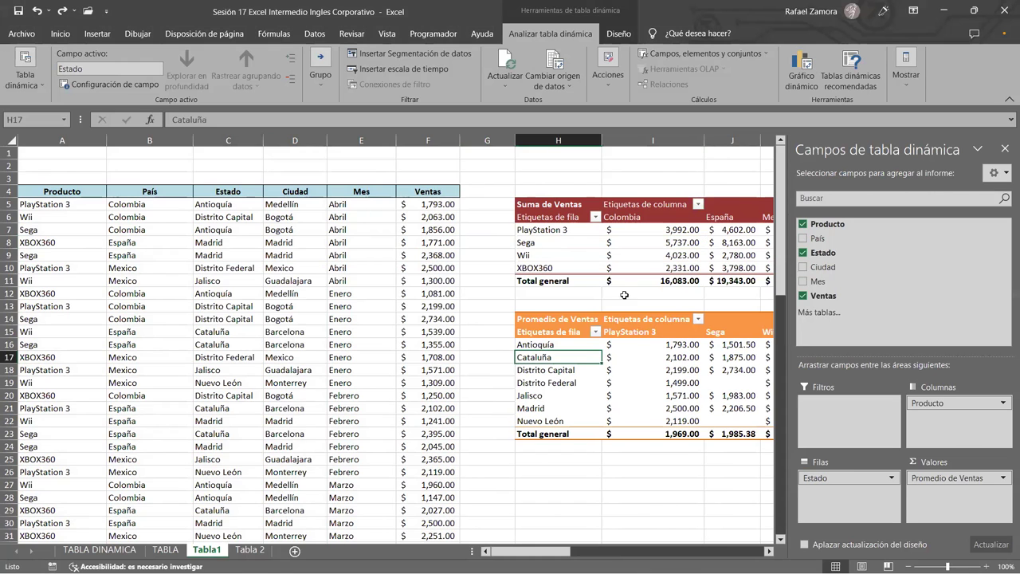
pyautogui.click(511, 85)
pyautogui.click(528, 118)
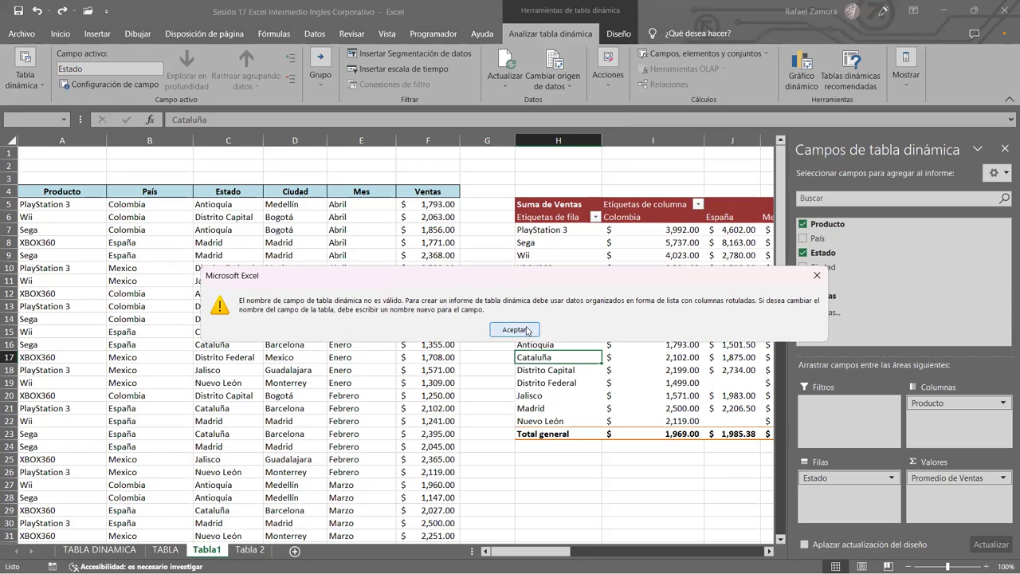
pyautogui.click(528, 331)
# Select cells alternately in the upper and lower PivotTables to compare their values and assigned fields with the source columns present
pyautogui.click(574, 383)
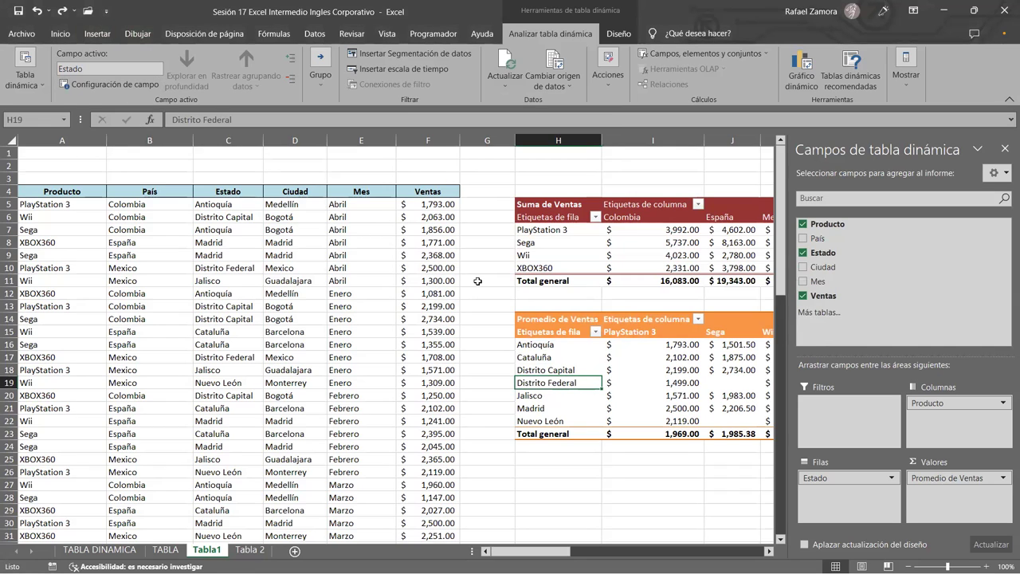
pyautogui.click(617, 255)
pyautogui.click(611, 437)
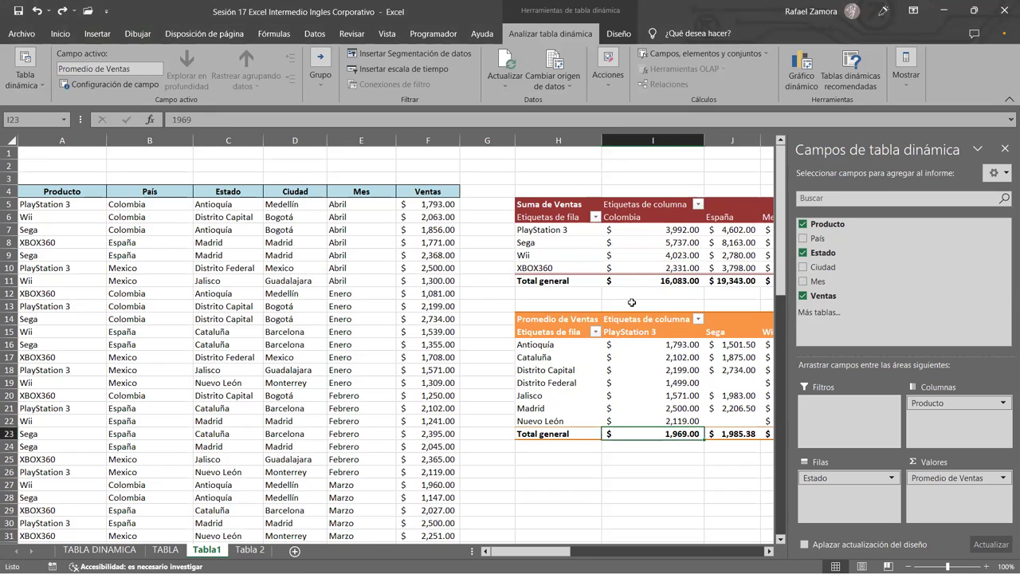
pyautogui.click(614, 281)
pyautogui.click(610, 255)
pyautogui.click(552, 272)
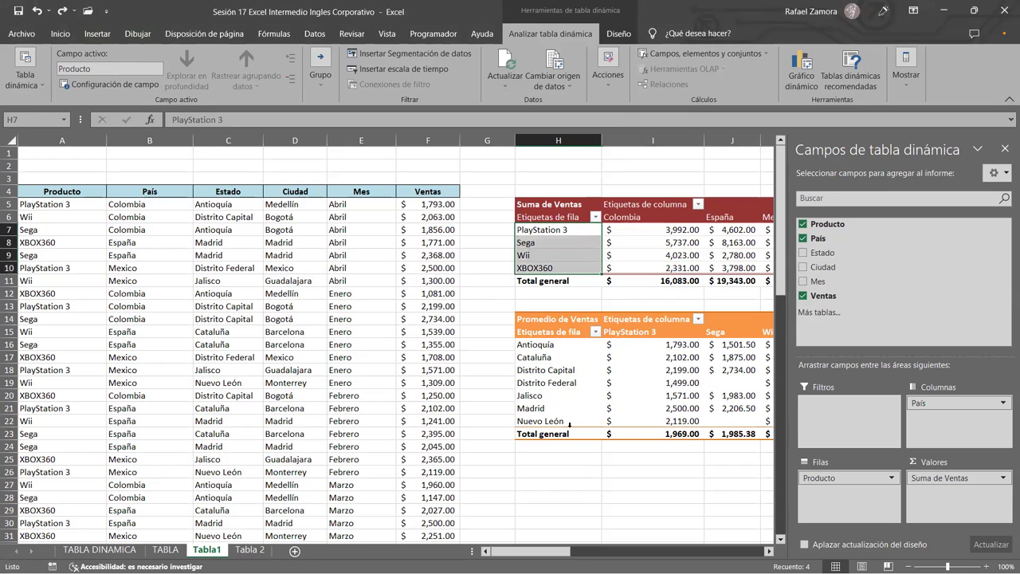
pyautogui.click(632, 256)
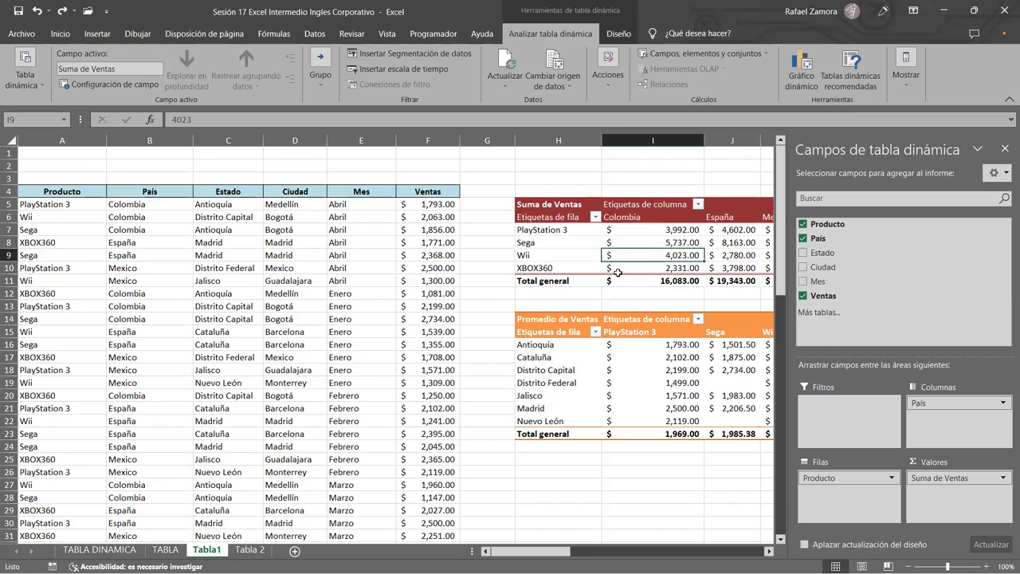
pyautogui.click(612, 369)
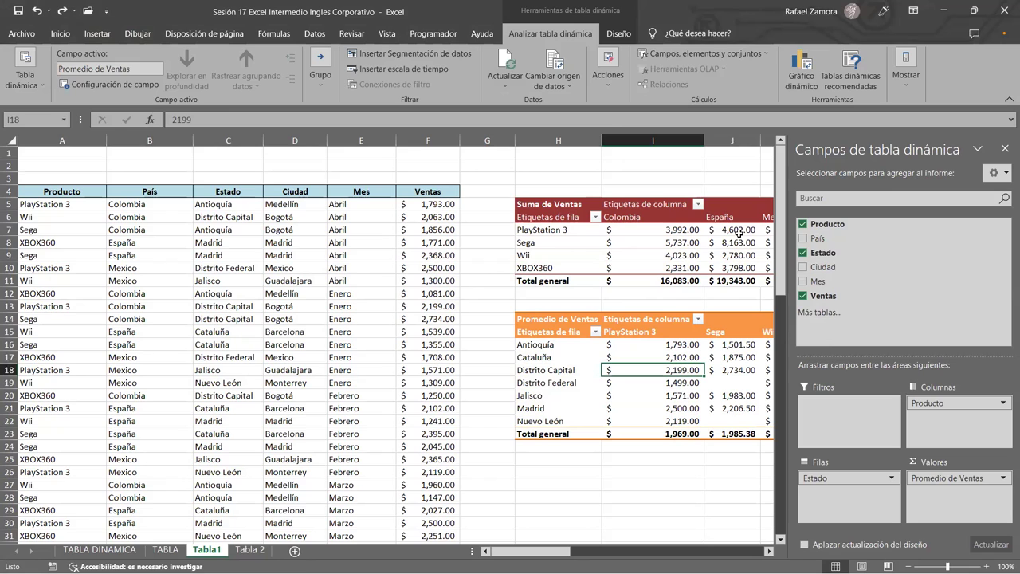
pyautogui.click(669, 256)
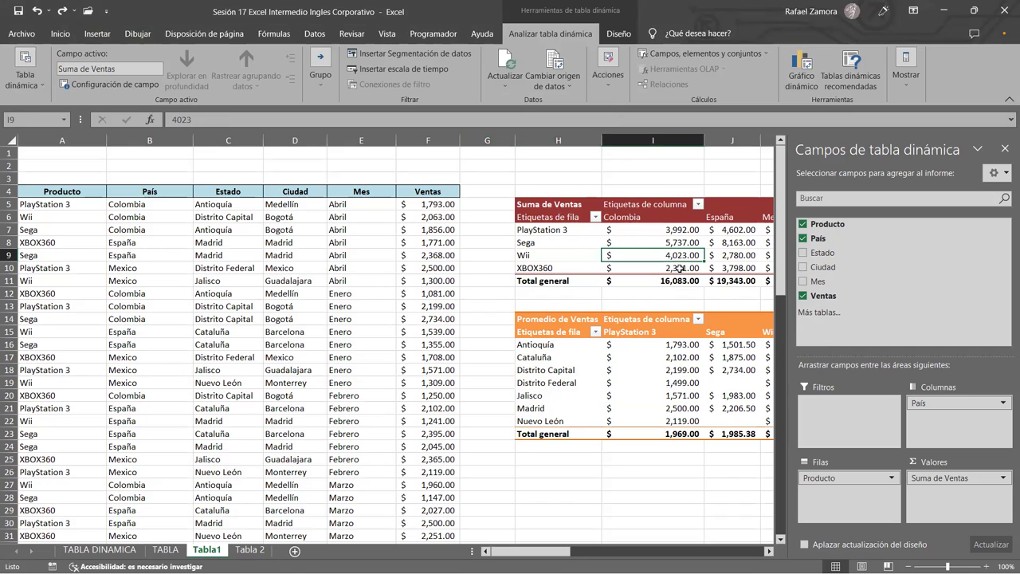
# Try once more to refresh all PivotTables, with the Suma de Ventas header in H5 selected
pyautogui.click(504, 88)
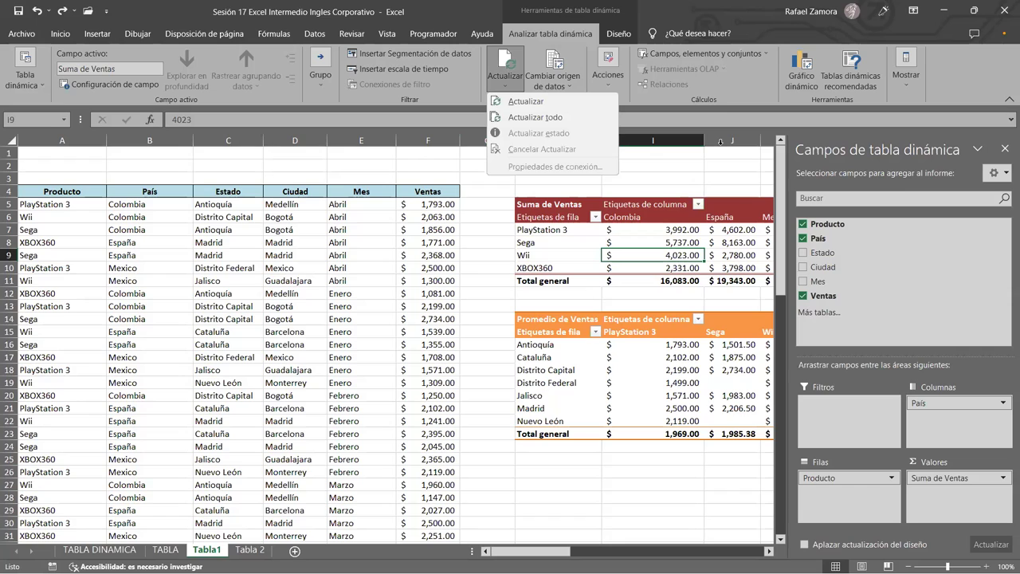
pyautogui.click(594, 41)
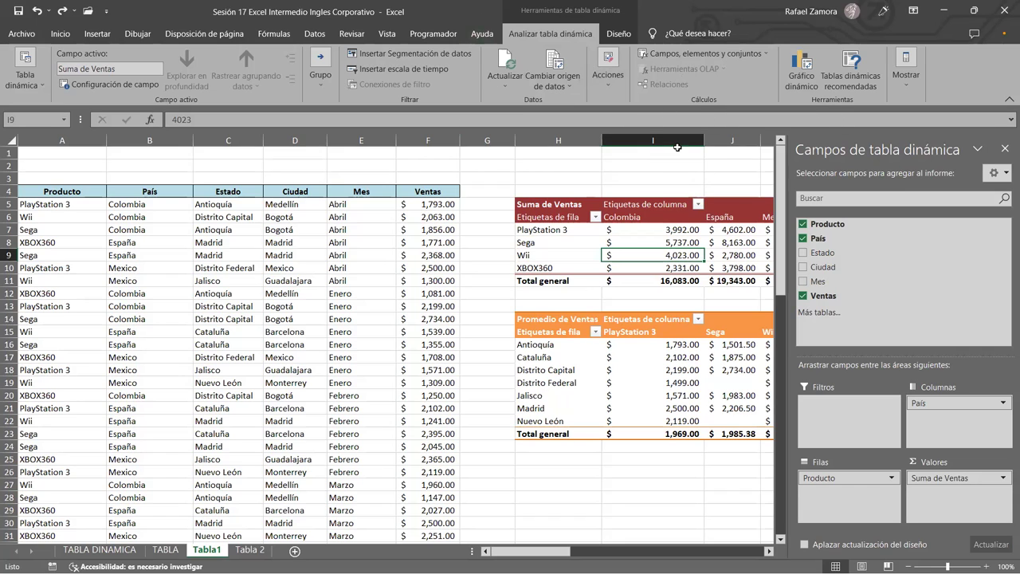
pyautogui.click(563, 205)
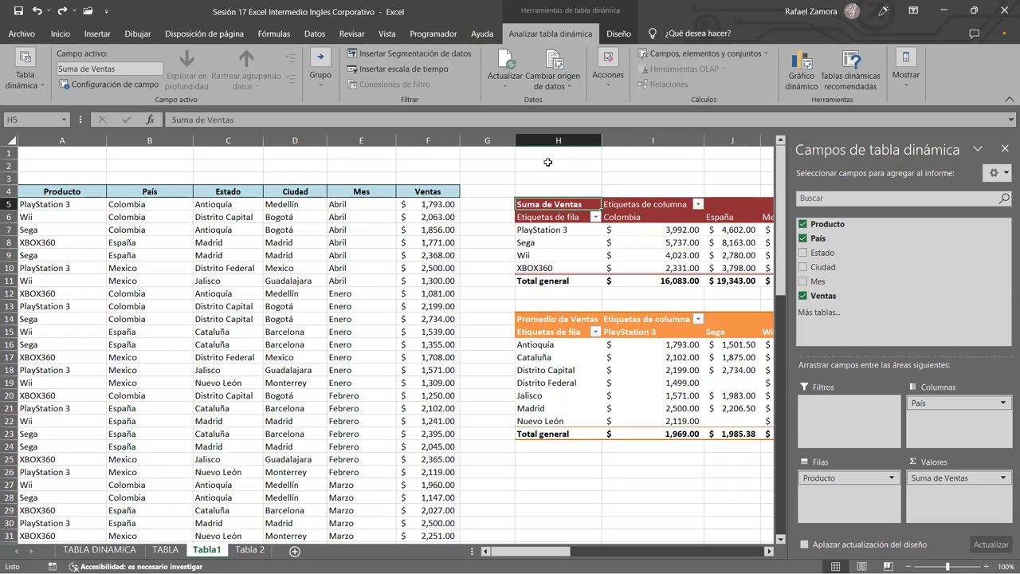
pyautogui.click(505, 87)
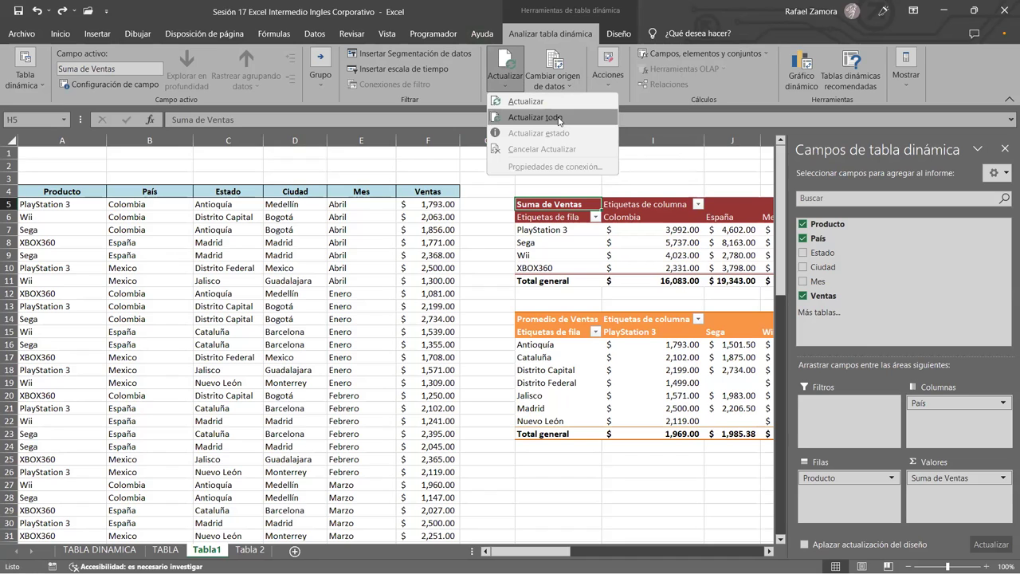
pyautogui.click(560, 121)
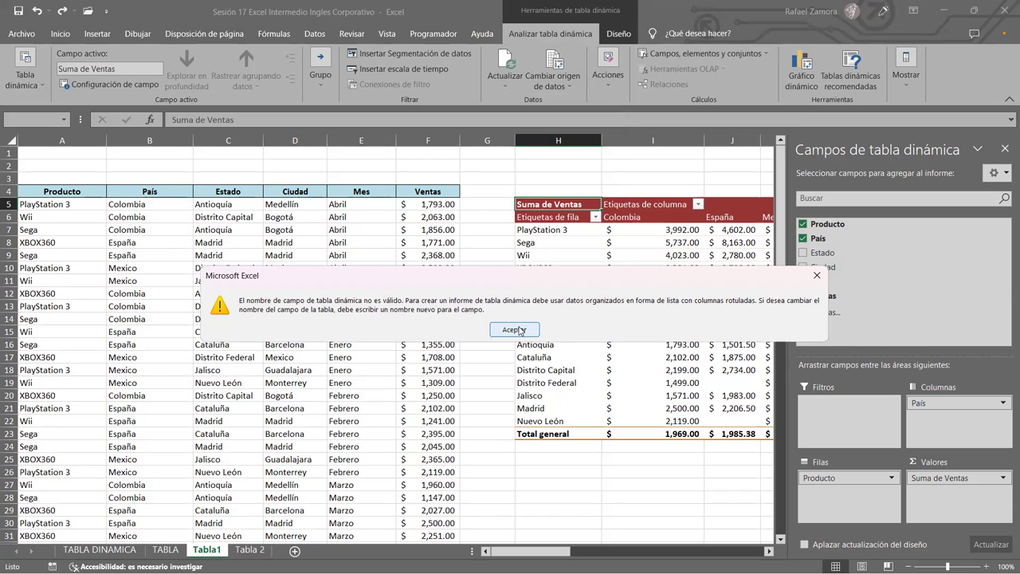
pyautogui.click(514, 330)
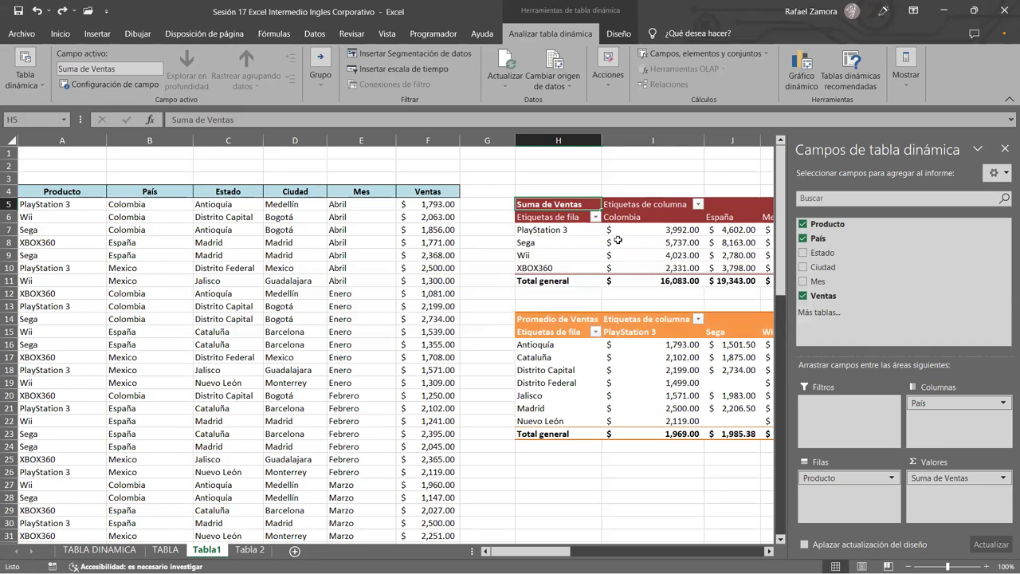
# Examine the source data beside the two PivotTables, ending with the whole Ventas column F selected
pyautogui.click(256, 229)
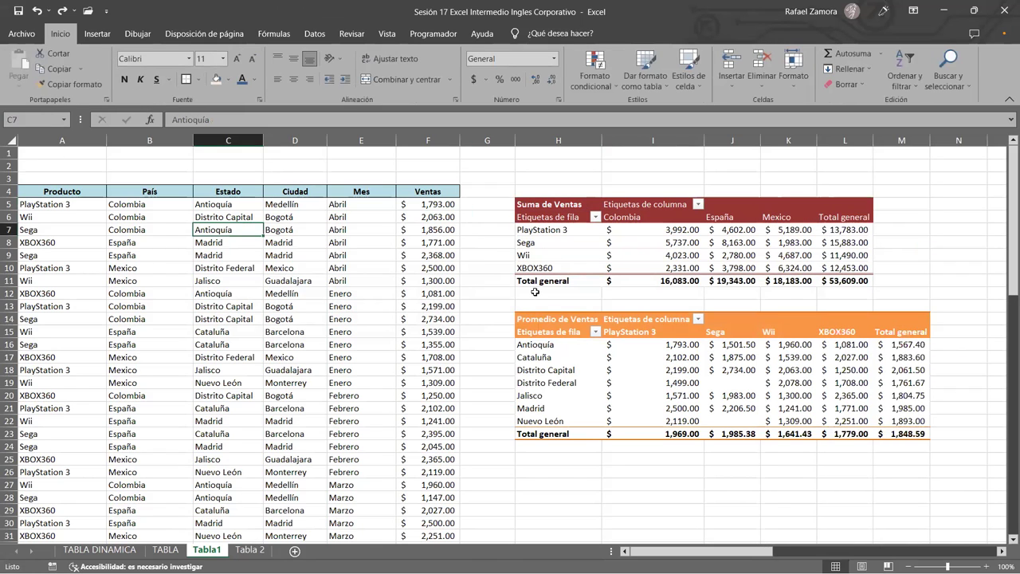
pyautogui.click(287, 265)
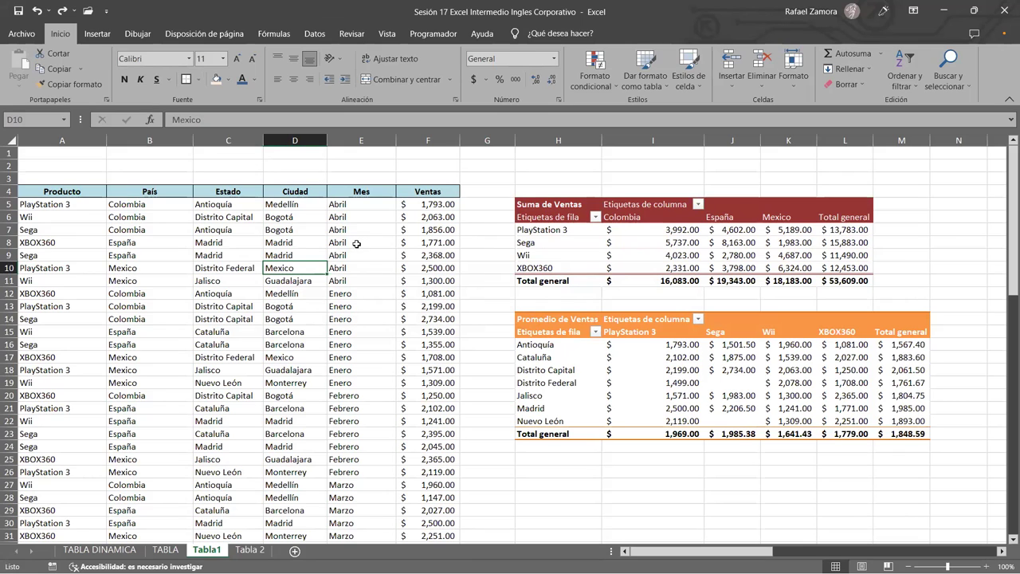
pyautogui.click(711, 357)
pyautogui.moveTo(566, 554)
pyautogui.mouseDown()
pyautogui.moveTo(594, 552)
pyautogui.moveTo(585, 551)
pyautogui.mouseUp()
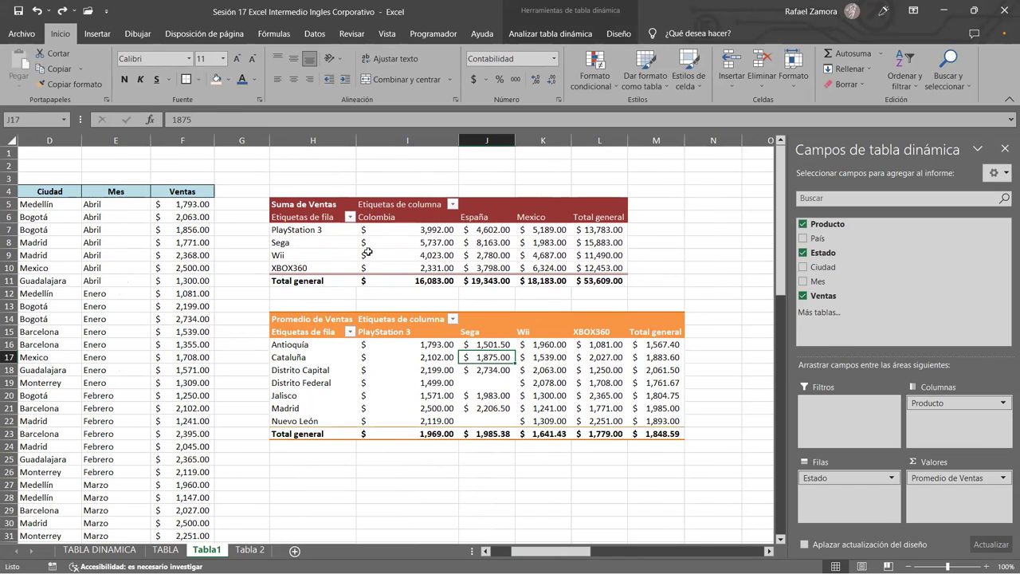
pyautogui.click(133, 292)
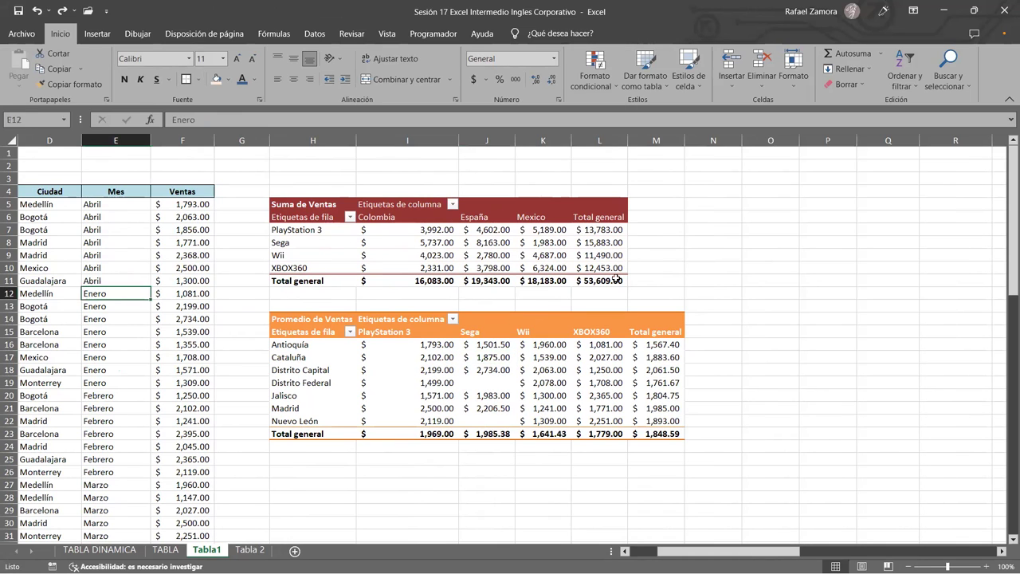
pyautogui.moveTo(729, 551); pyautogui.dragTo(702, 551)
pyautogui.click(399, 151)
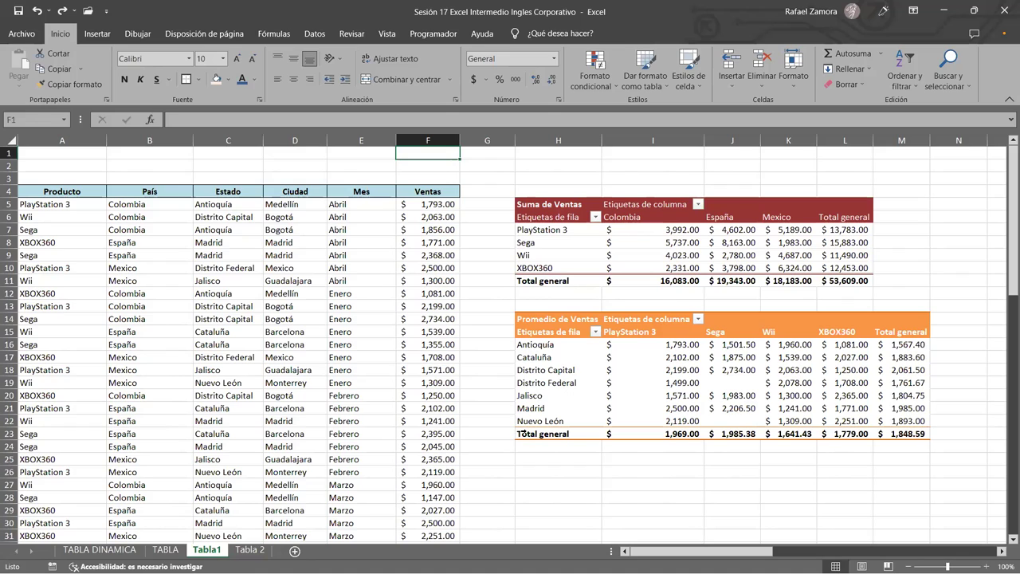
pyautogui.click(434, 140)
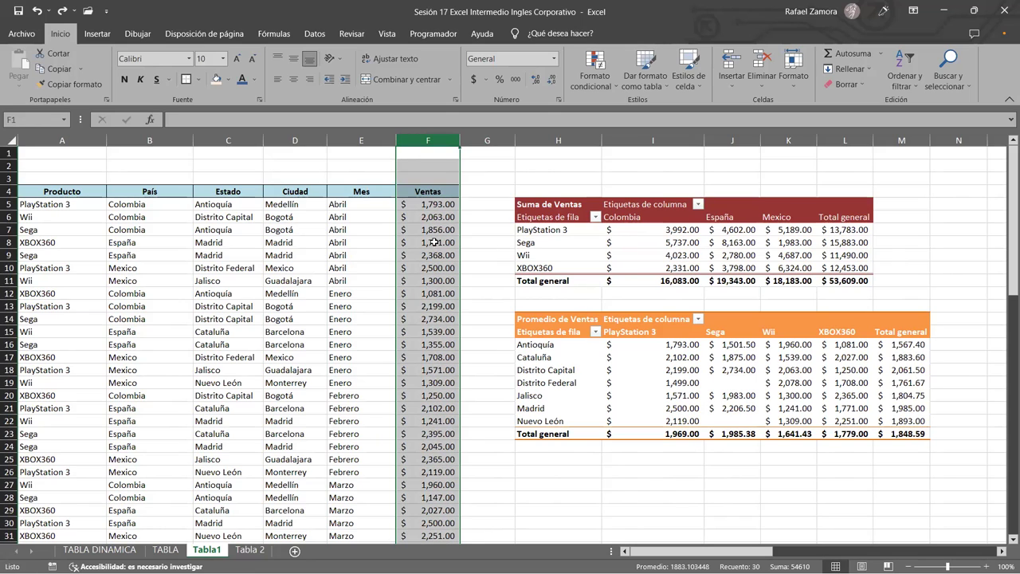
pyautogui.click(372, 242)
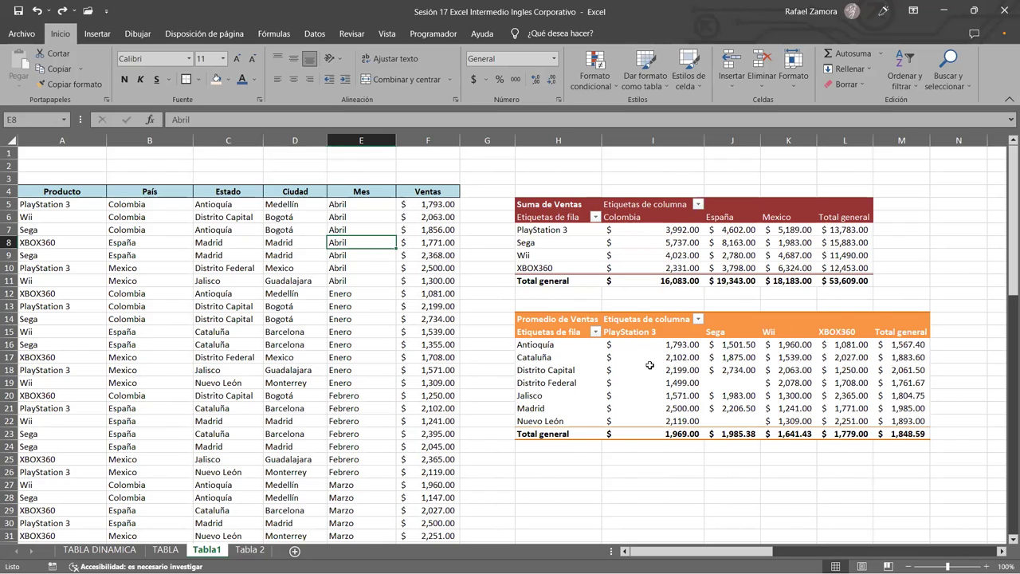
pyautogui.click(368, 330)
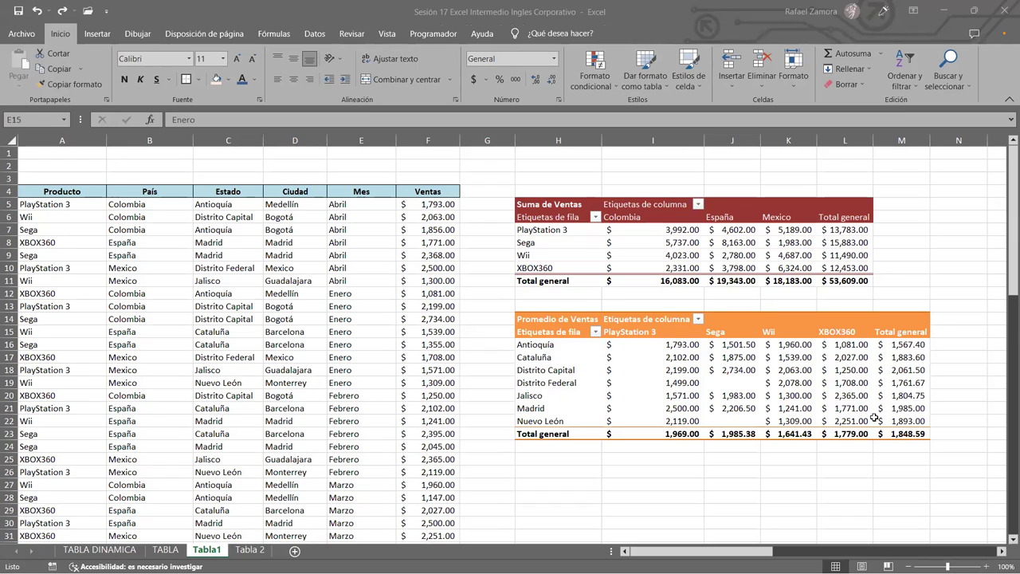
pyautogui.click(490, 180)
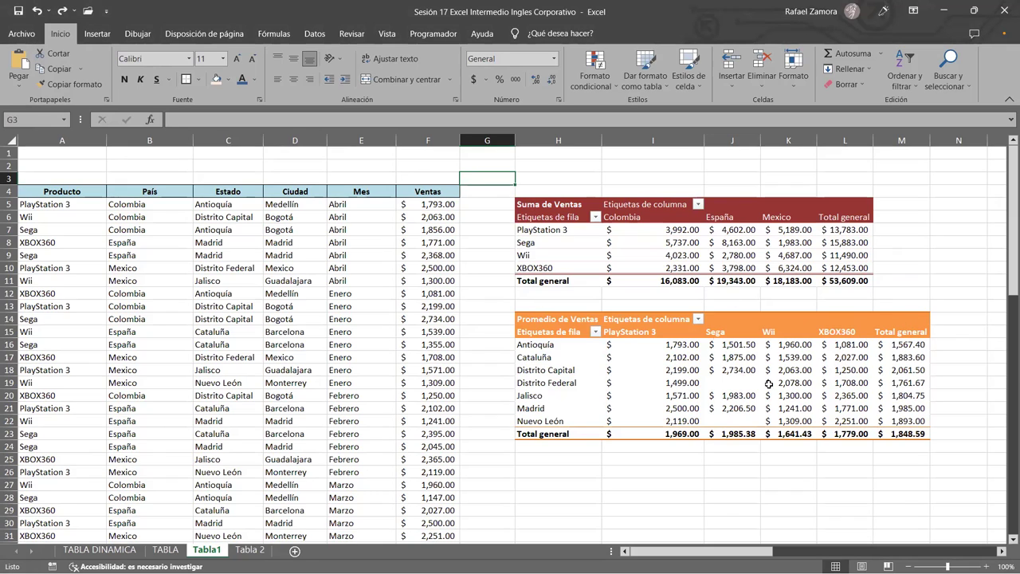
pyautogui.moveTo(787, 382)
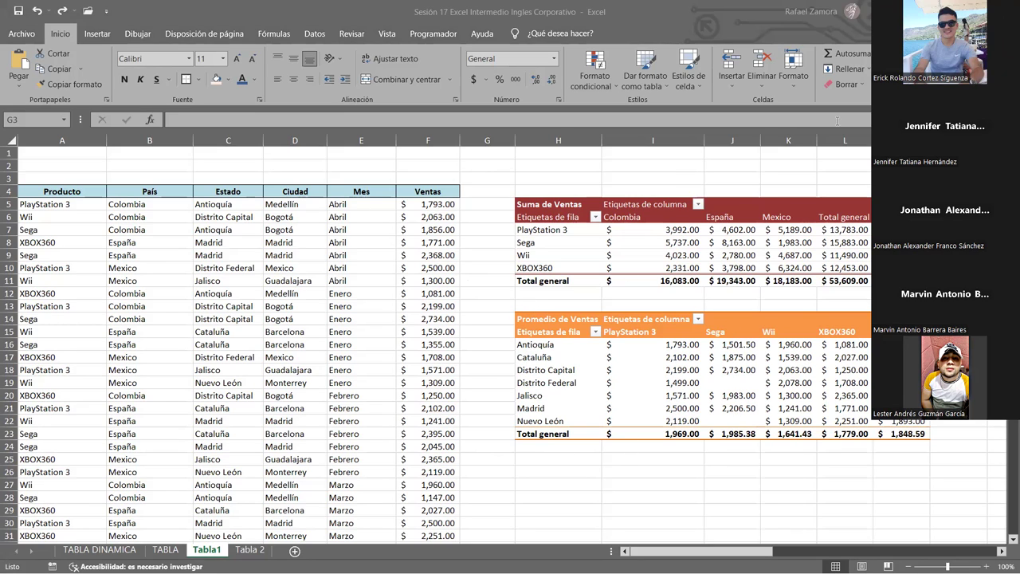
pyautogui.click(651, 15)
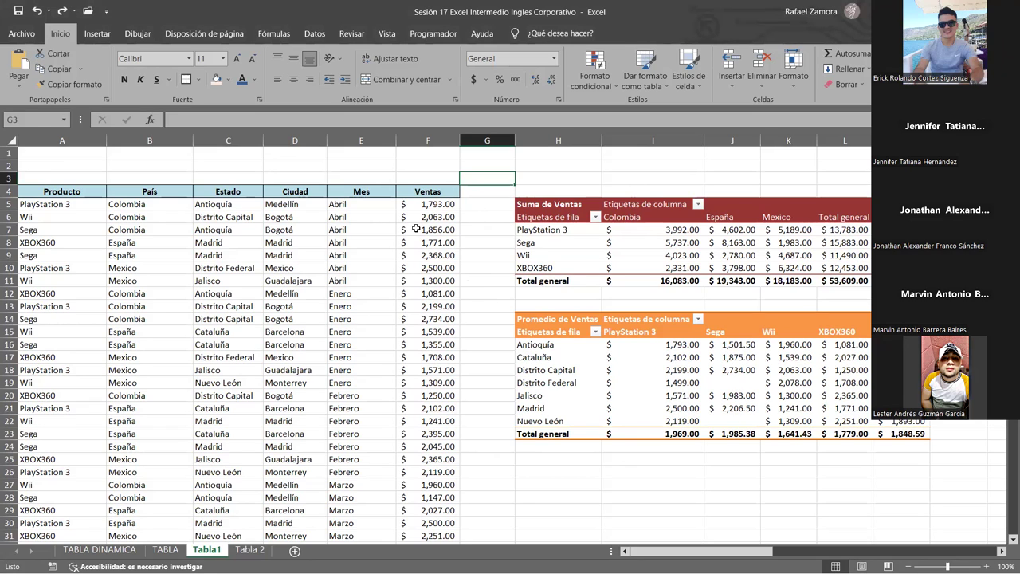
pyautogui.click(469, 281)
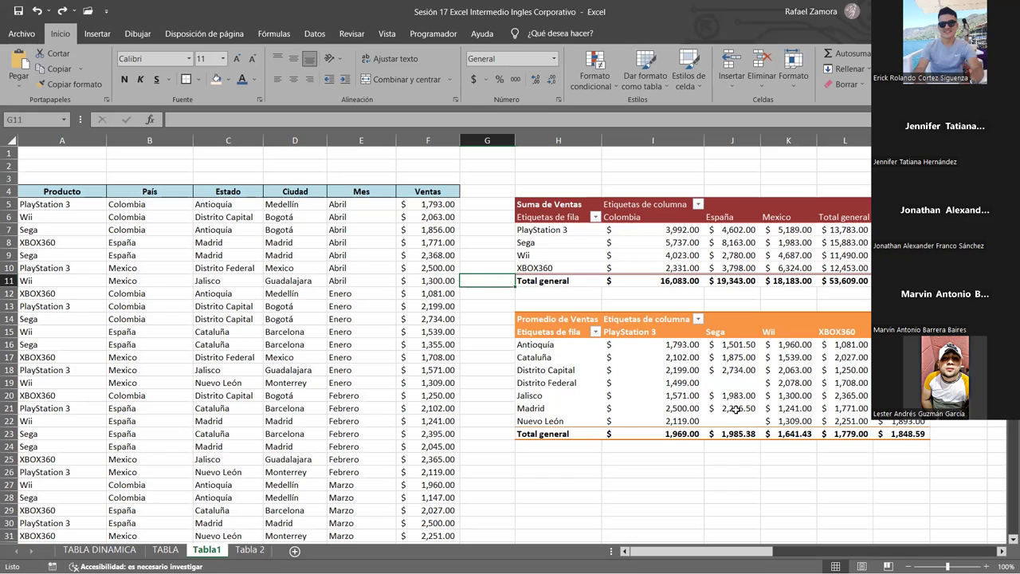